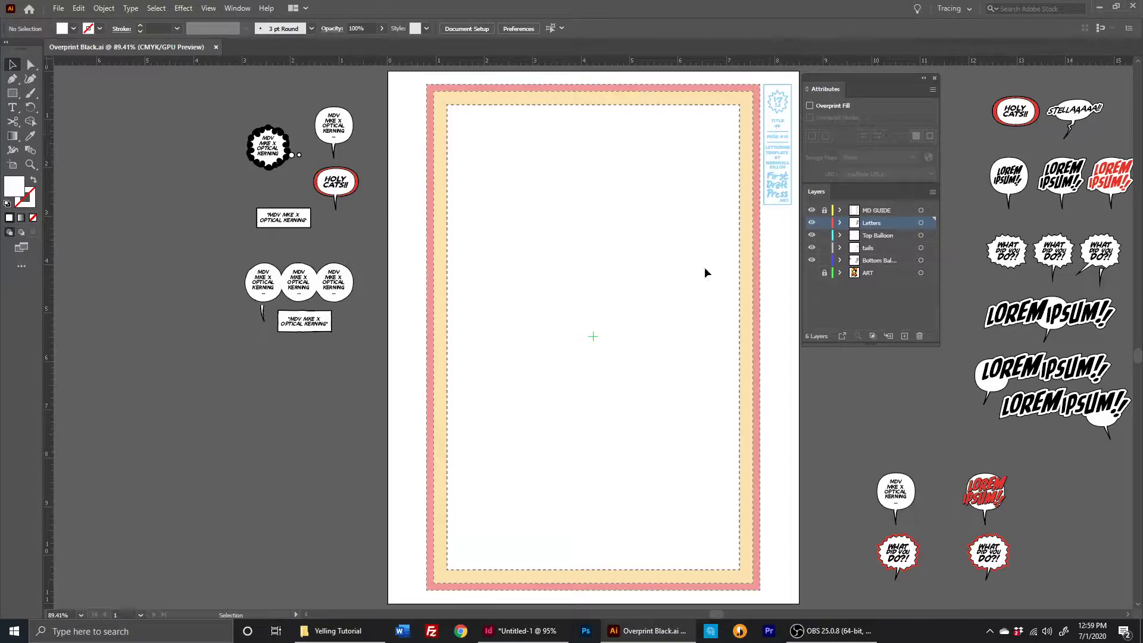
- Move the group of four sample balloons from beside the artboard onto the upper part of the page
drag(690, 299, 646, 312)
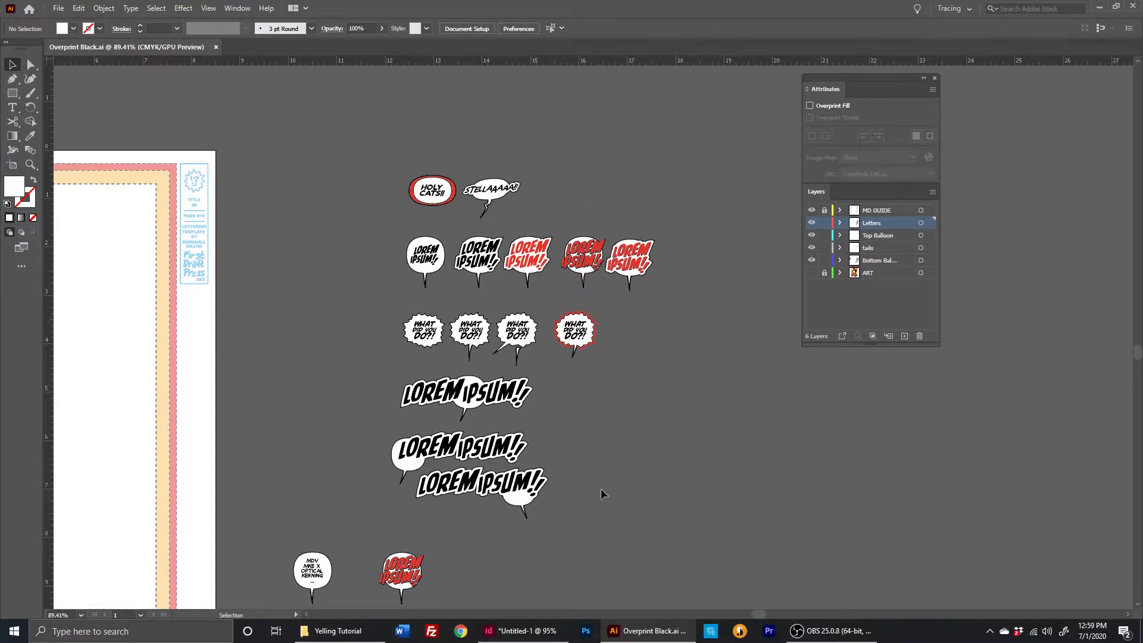
drag(357, 390, 477, 268)
drag(546, 422, 891, 467)
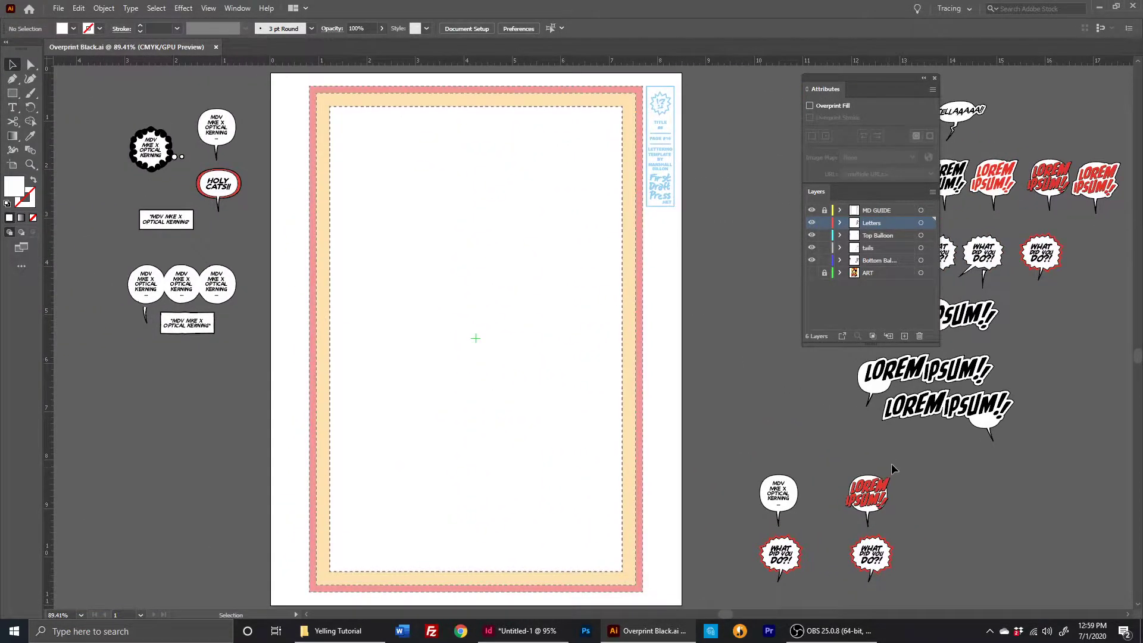
scroll(952, 435, left, 3)
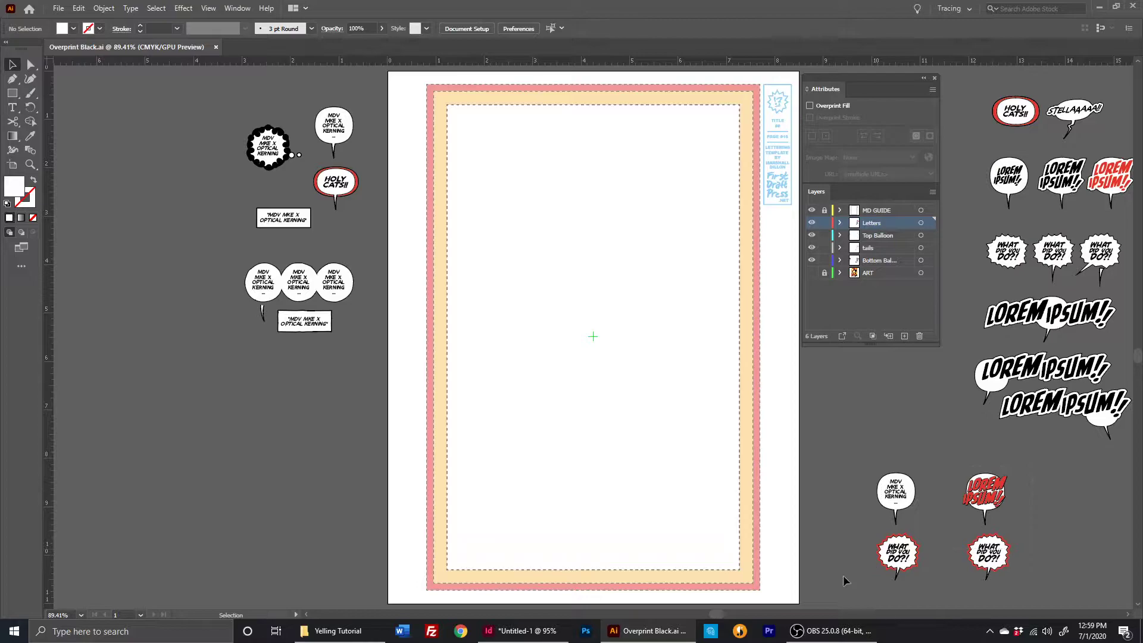
drag(842, 573, 1079, 509)
drag(971, 487, 613, 212)
click(676, 398)
- Examine the overprint attributes of the tail on the red LOREM IPSUM balloon, keeping the Attributes panel close to it
drag(592, 278, 892, 219)
drag(880, 77, 998, 137)
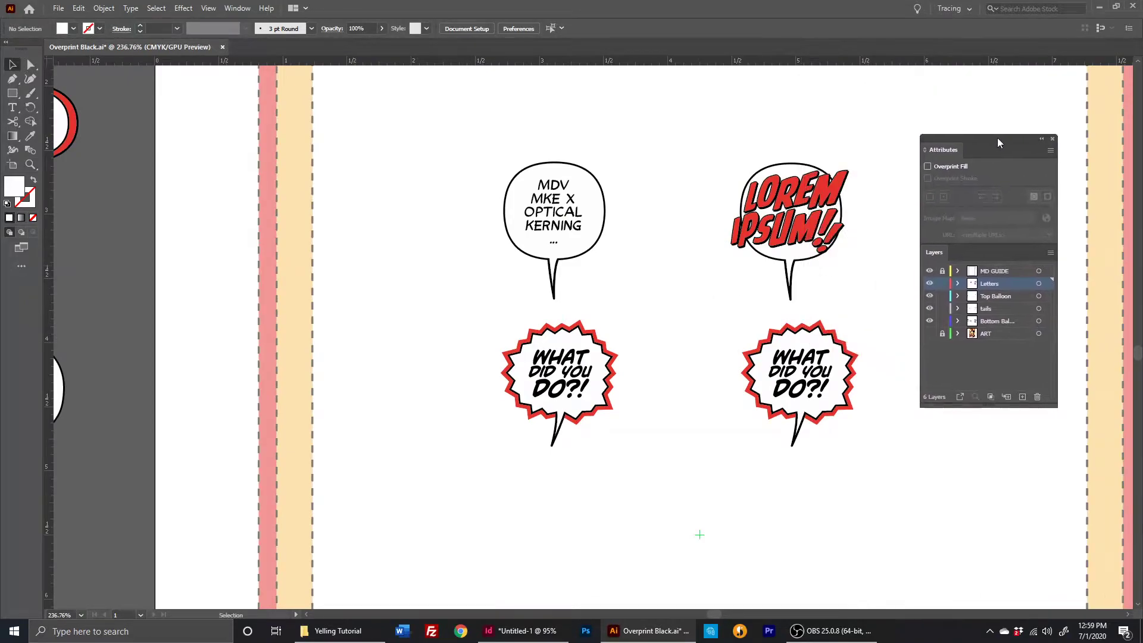
drag(775, 123, 723, 241)
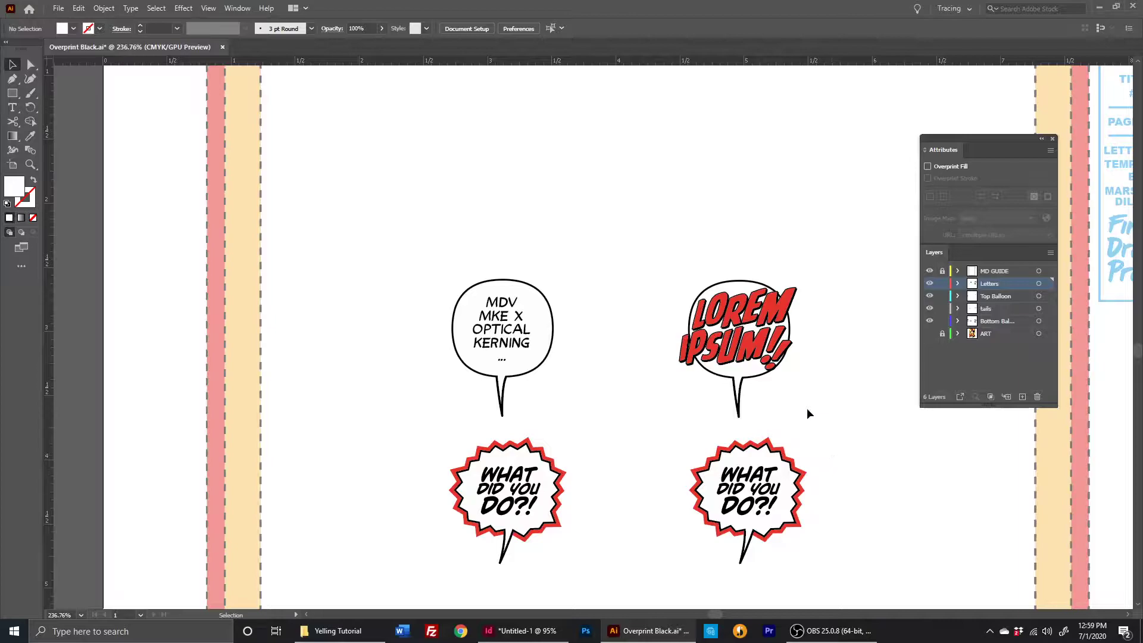
drag(705, 408, 706, 410)
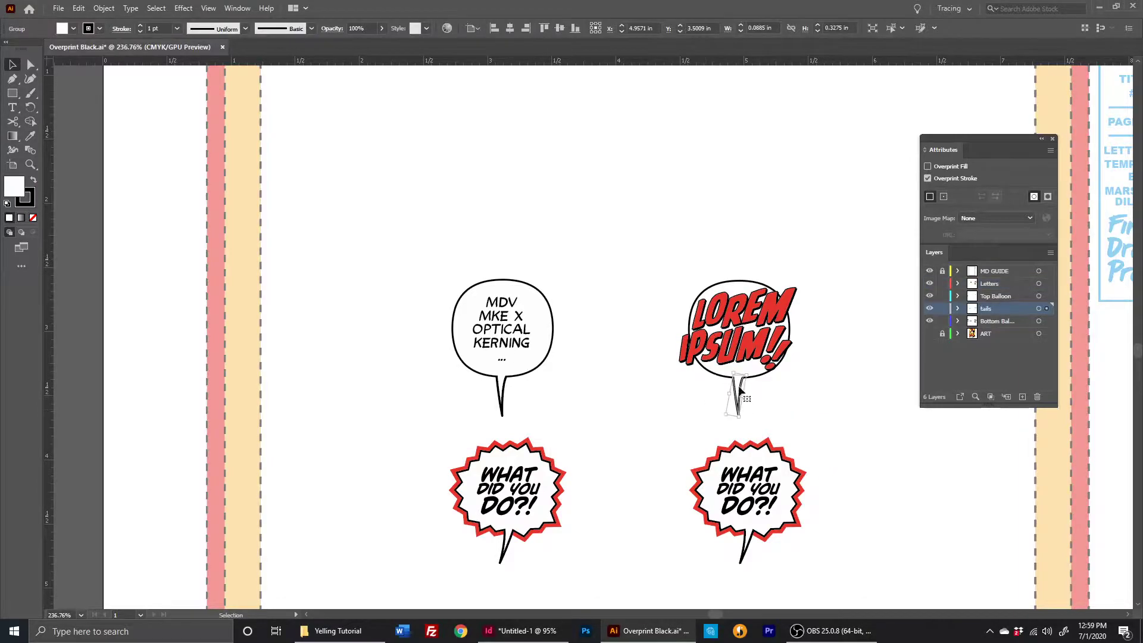
click(774, 429)
alt+scroll(862, 474, up, 5)
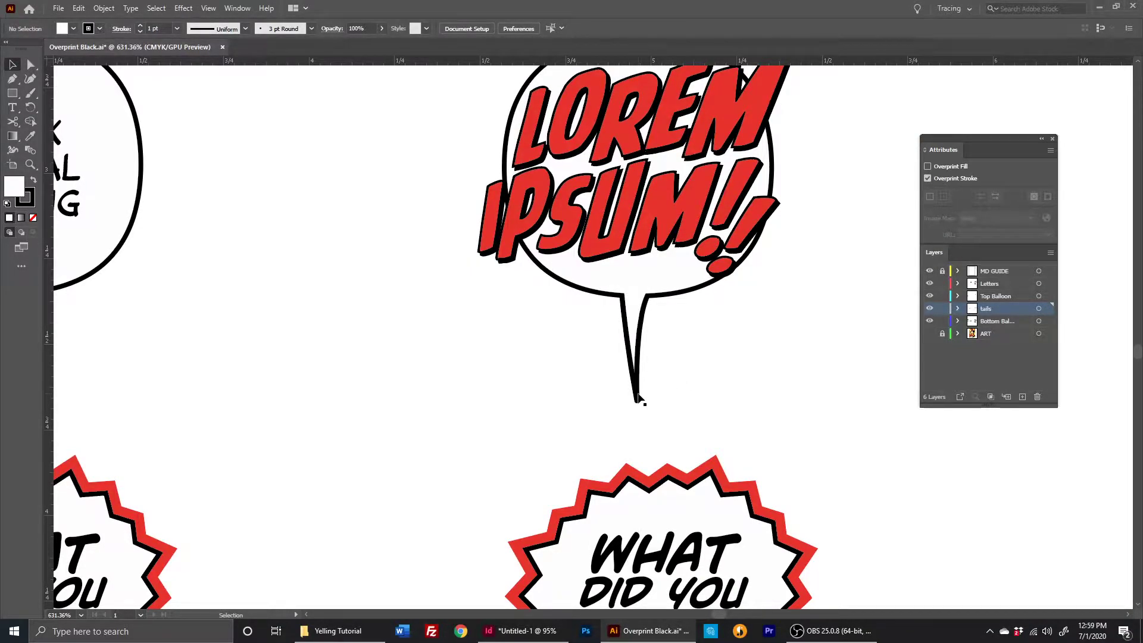
click(637, 398)
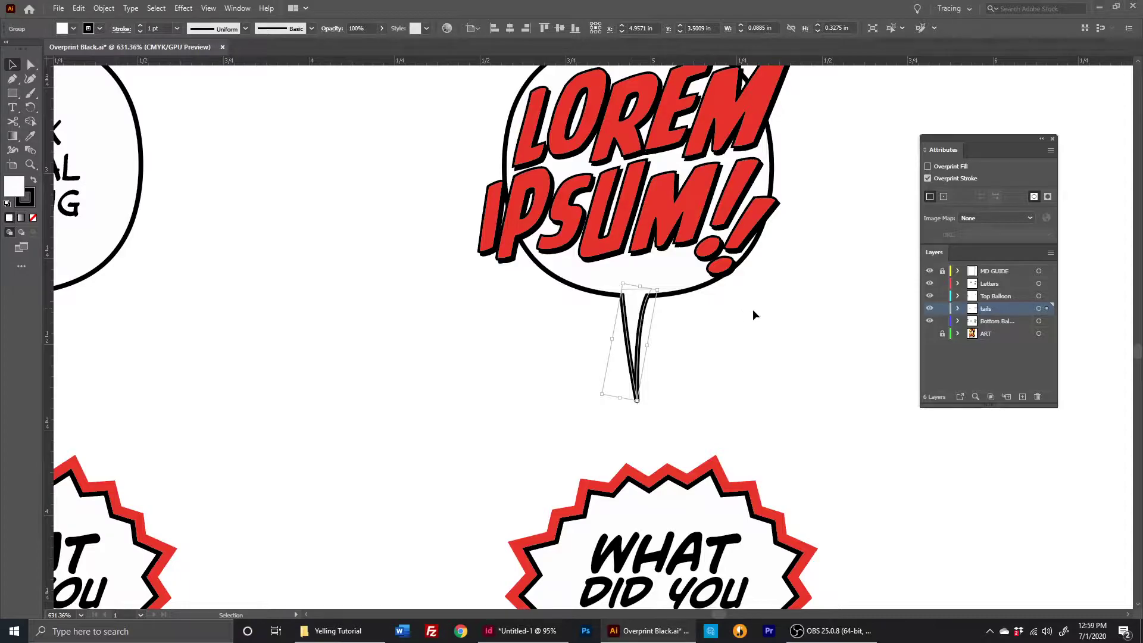
drag(978, 148, 906, 235)
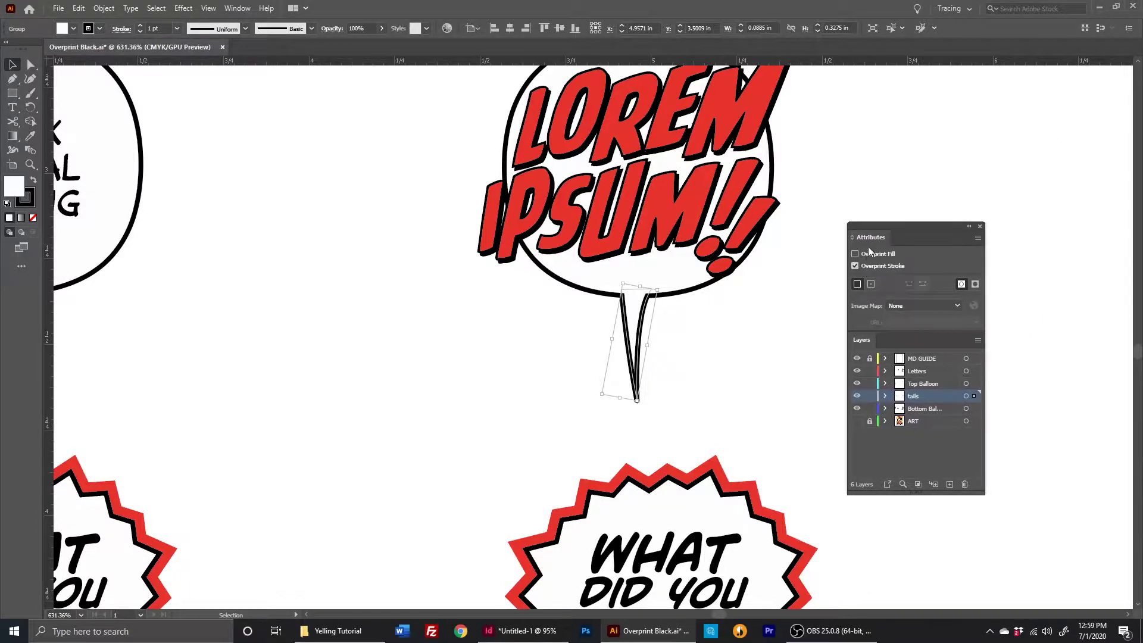
click(238, 8)
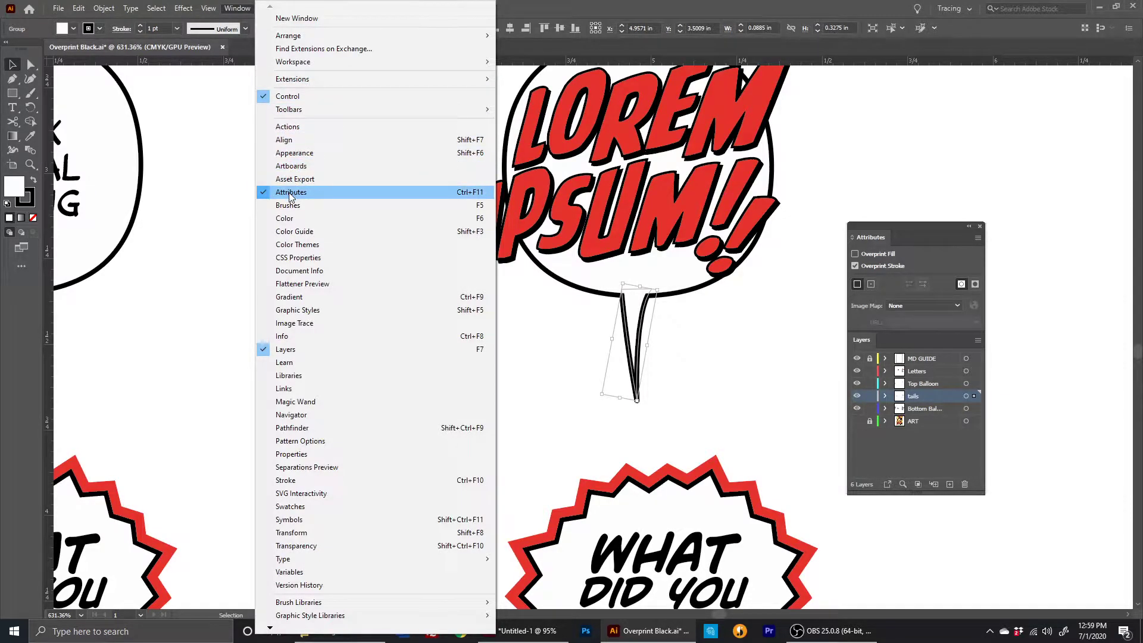
click(962, 171)
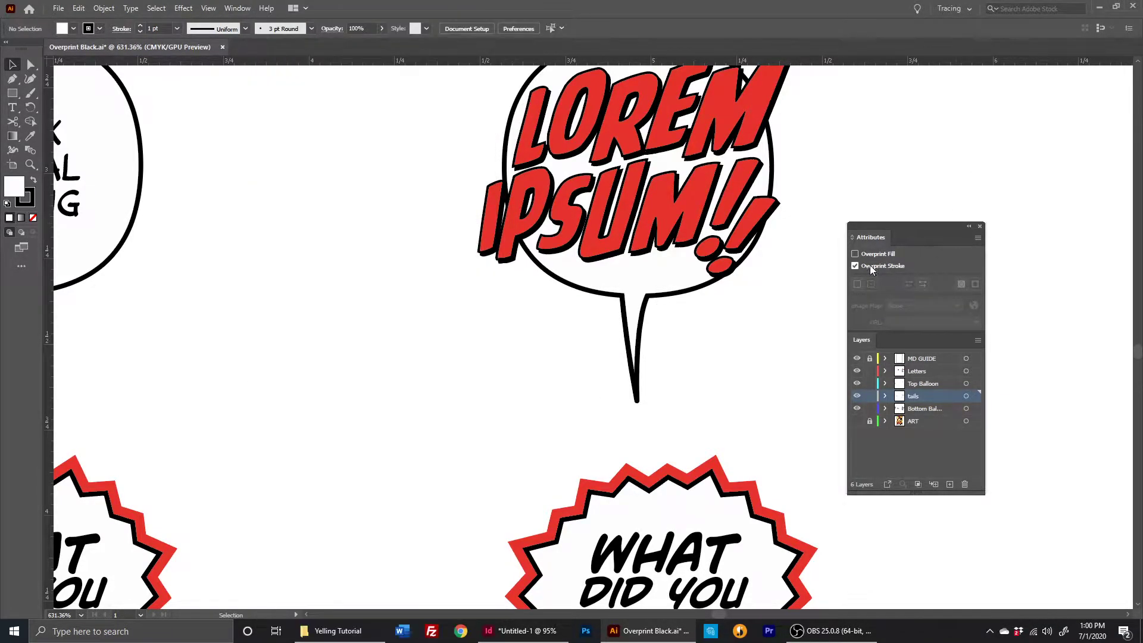
- Turn off Overprint Stroke on the LOREM IPSUM balloon's tail and try Overprint Fill, cancelling that change
click(683, 360)
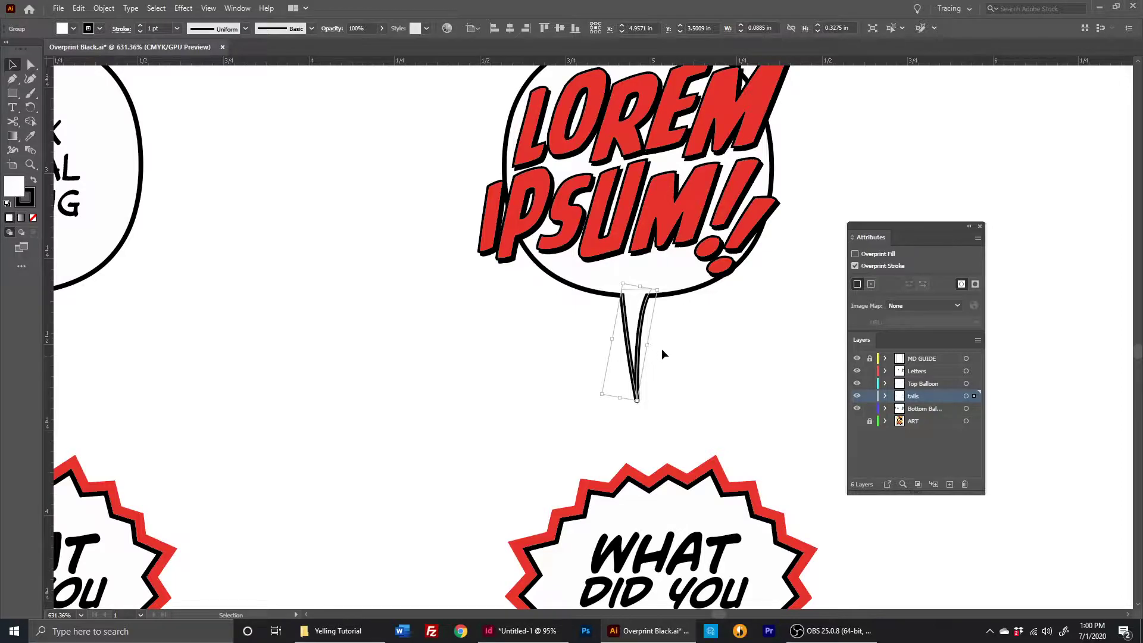
click(873, 268)
click(873, 254)
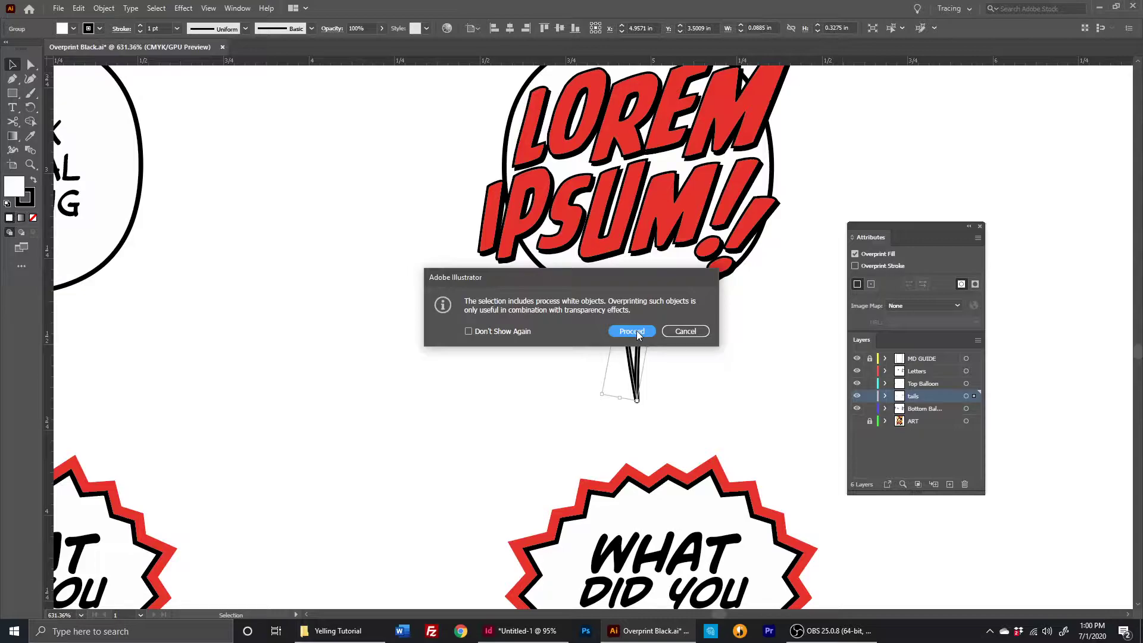
click(676, 333)
click(742, 341)
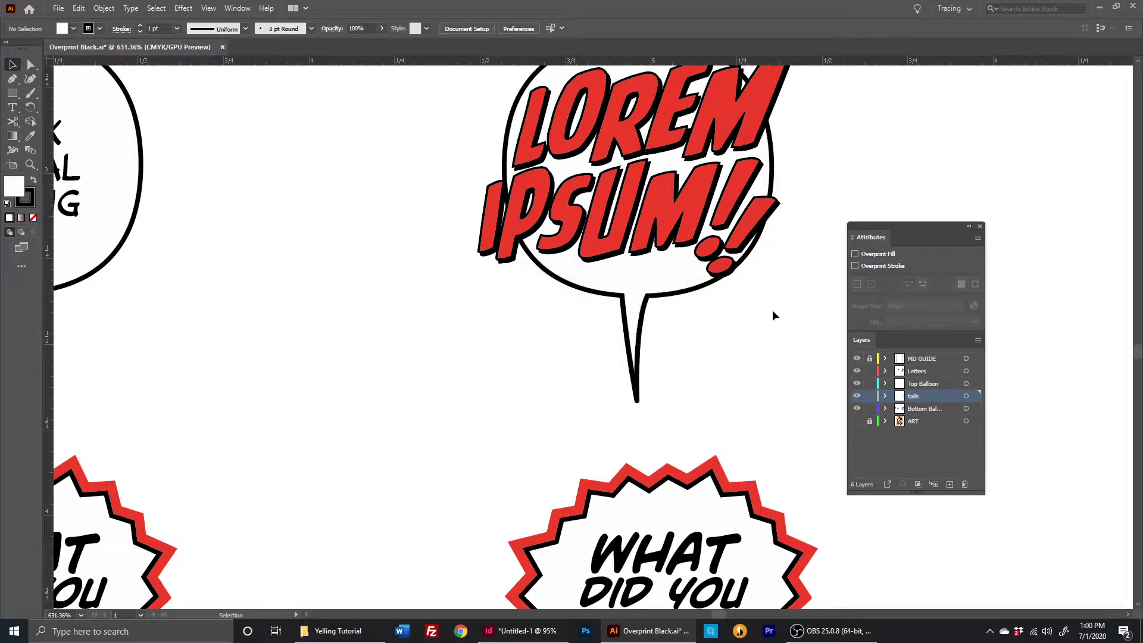
- Turn on Overprint Fill for the red LOREM IPSUM lettering
click(696, 215)
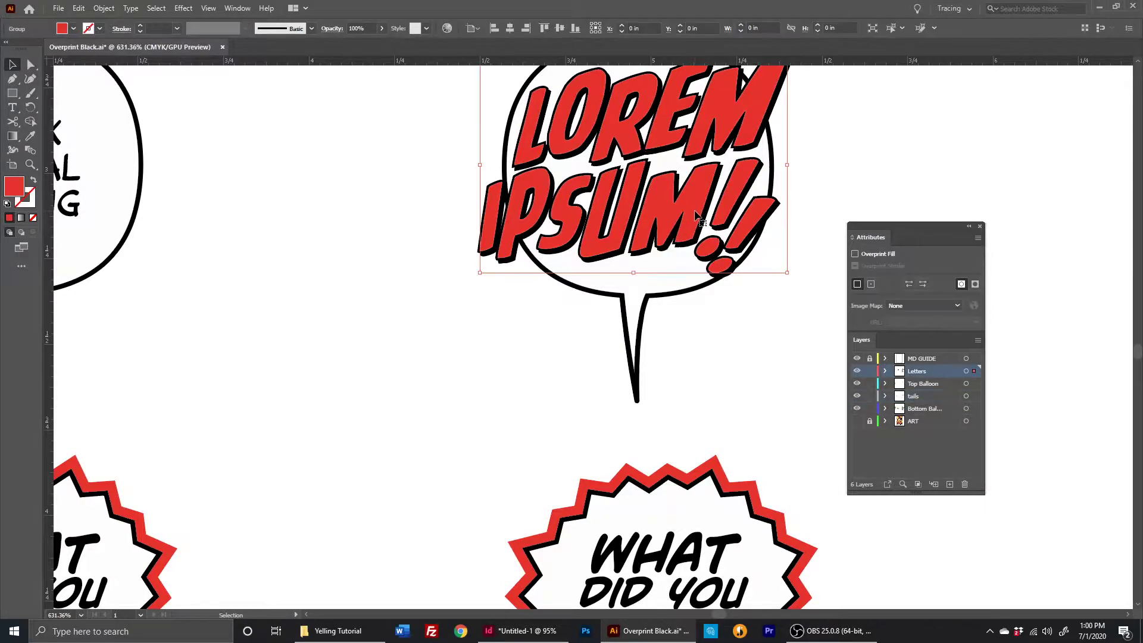
click(855, 253)
- Nudge the red LOREM IPSUM lettering left off its black backing and back again to compare the overlap
key(shift+Left)
key(shift+Left)
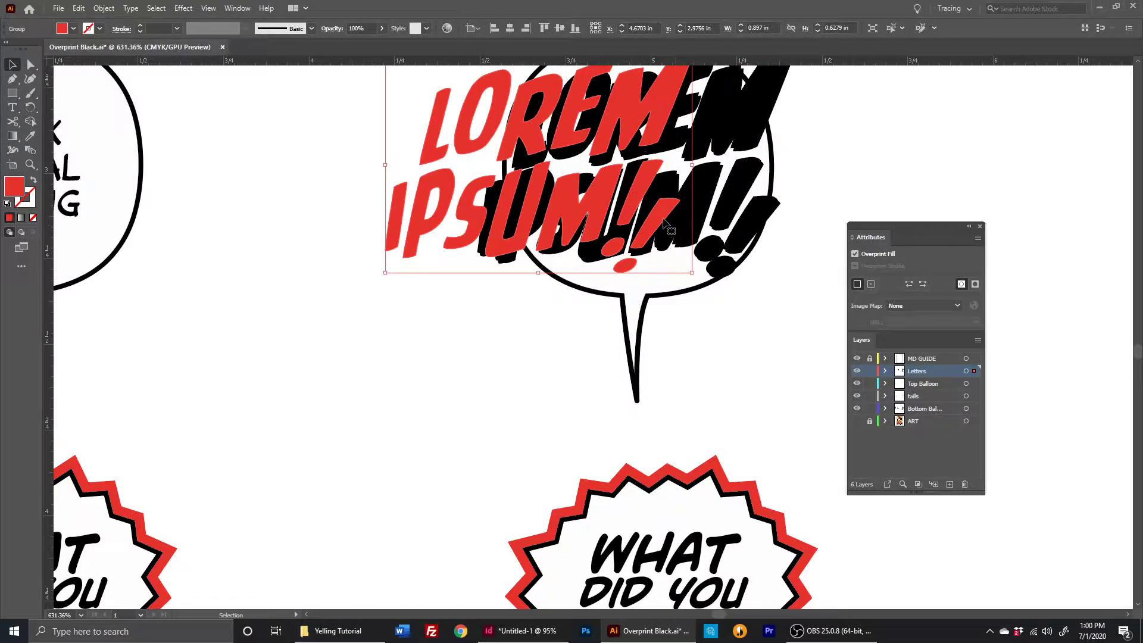
key(shift+Right)
key(shift+Right)
key(shift+Right)
key(shift+Right)
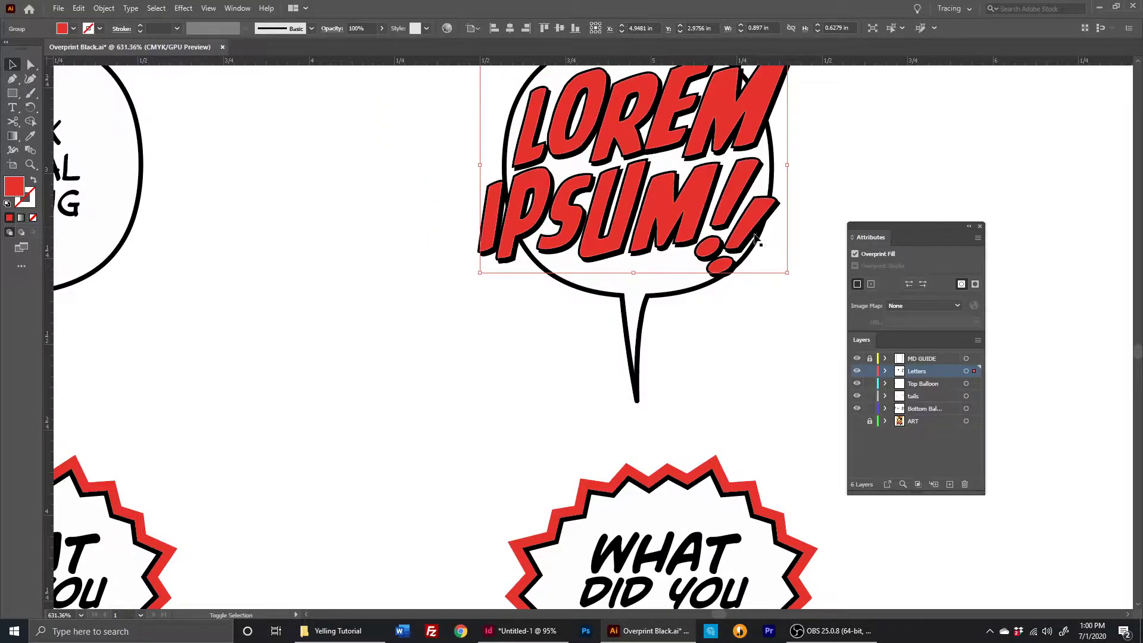
key(shift+Left)
key(shift+Left)
key(shift+Left)
key(shift+Left)
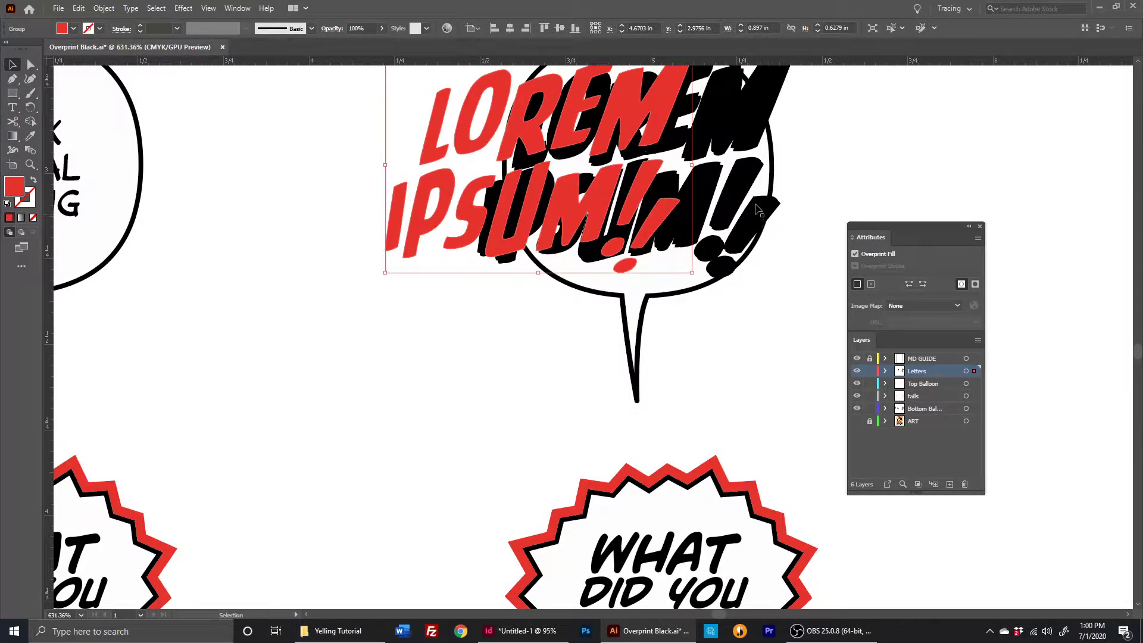
key(shift+Right)
key(shift+Right)
key(shift+Right)
key(shift+Right)
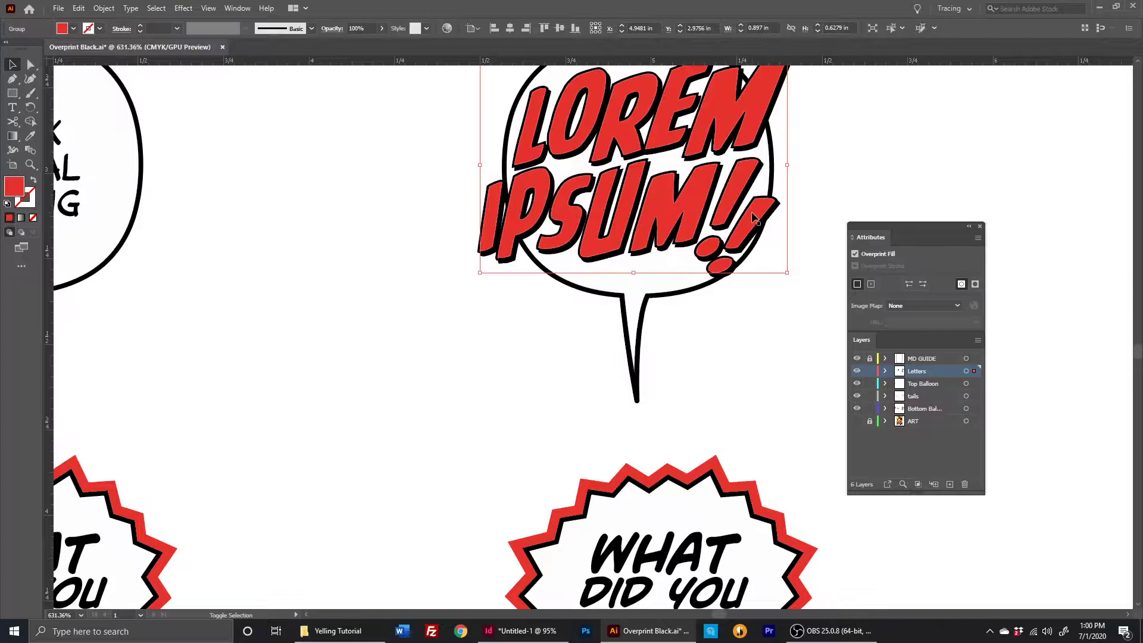
- Pull the red LOREM IPSUM lettering down and left of its black backing, and undo the move
drag(702, 210, 481, 349)
click(431, 418)
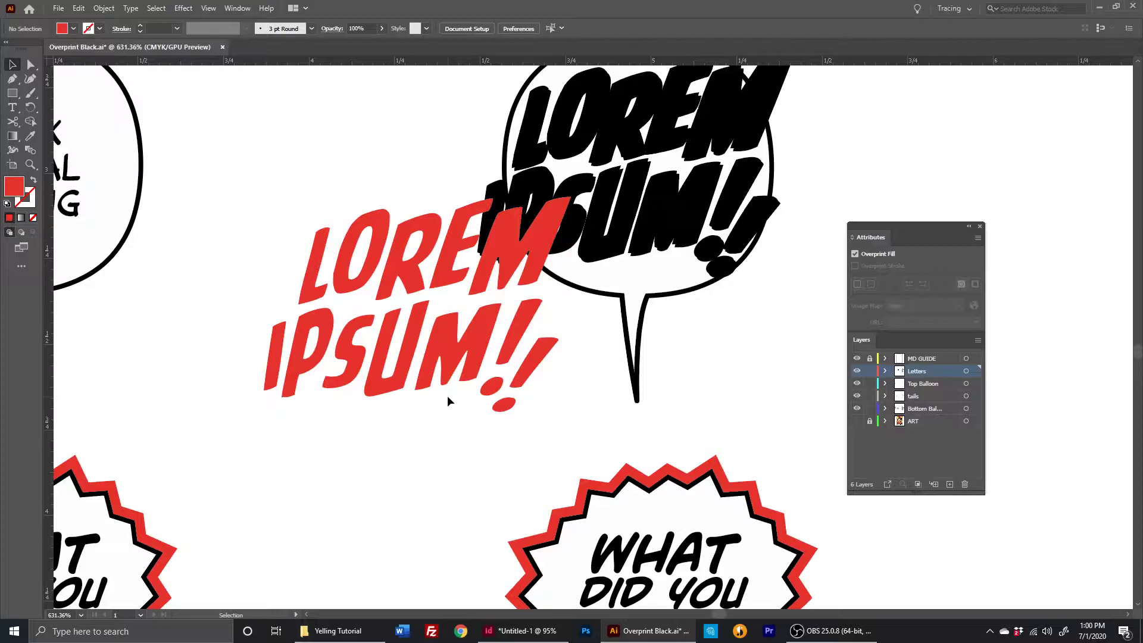
key(ctrl+z)
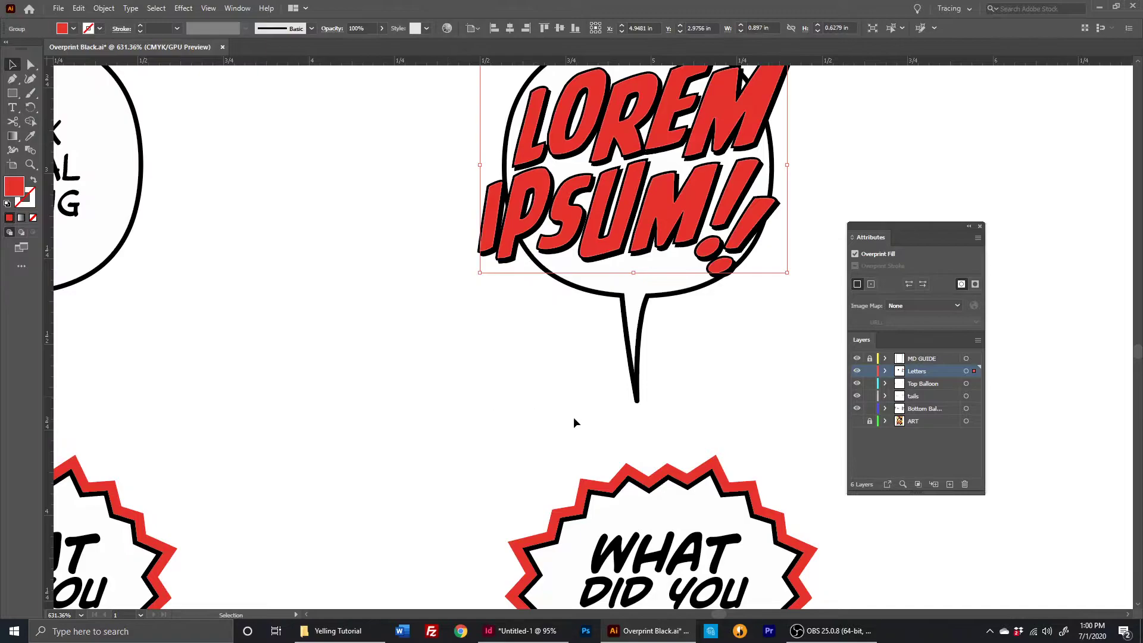
click(791, 404)
- Examine the overprint attributes of the tail, lettering and white top shape of the round MDV balloon beside the artboard
key(ctrl+minus)
key(ctrl+minus)
key(ctrl+minus)
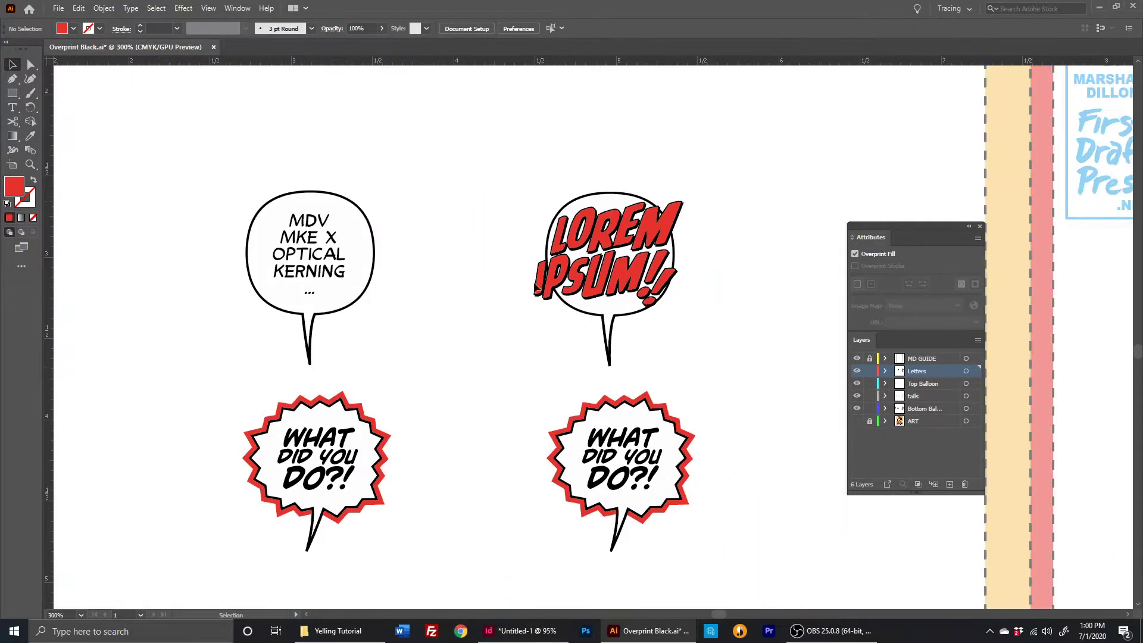
key(ctrl+0)
scroll(405, 232, up, 8)
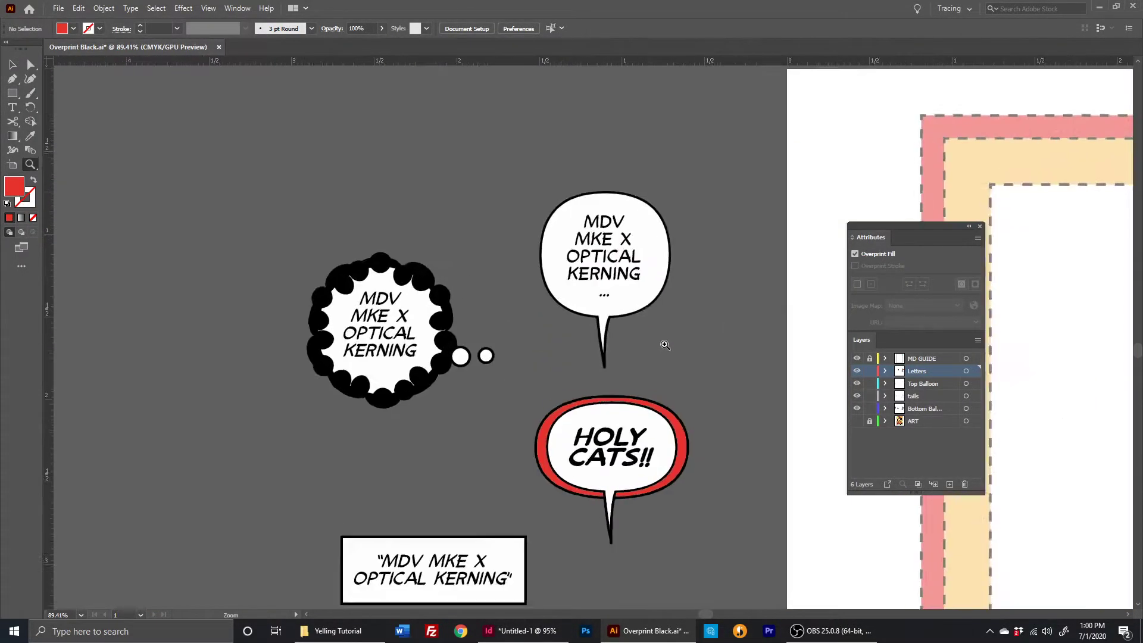
drag(758, 413, 668, 309)
click(597, 334)
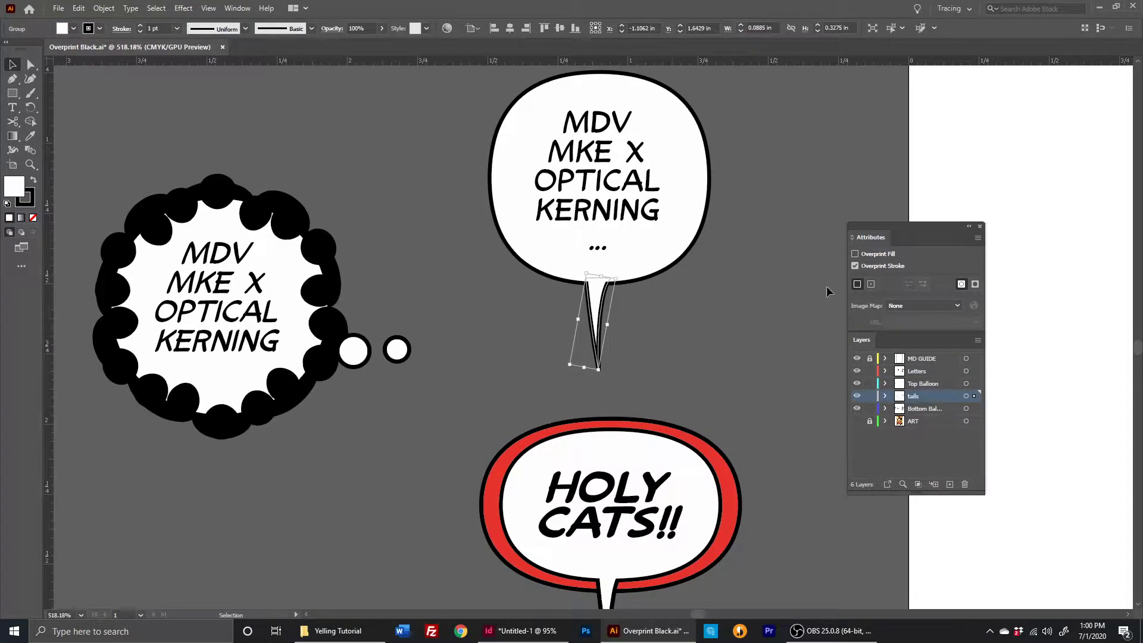
scroll(634, 292, down, 3)
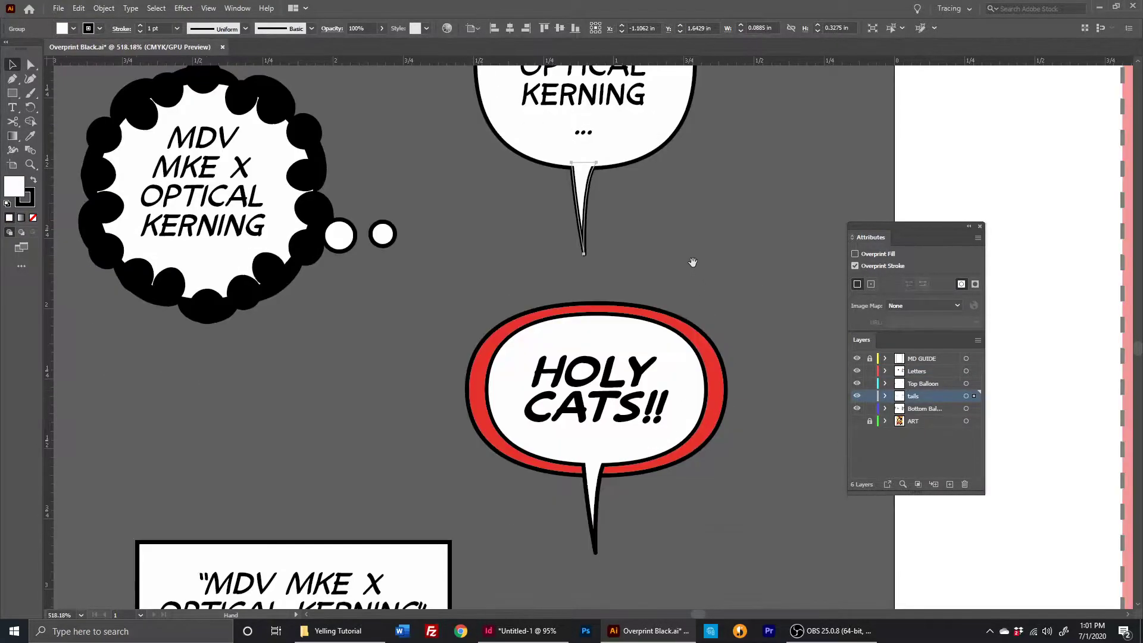
drag(559, 558, 601, 524)
scroll(666, 433, up, 3)
click(581, 219)
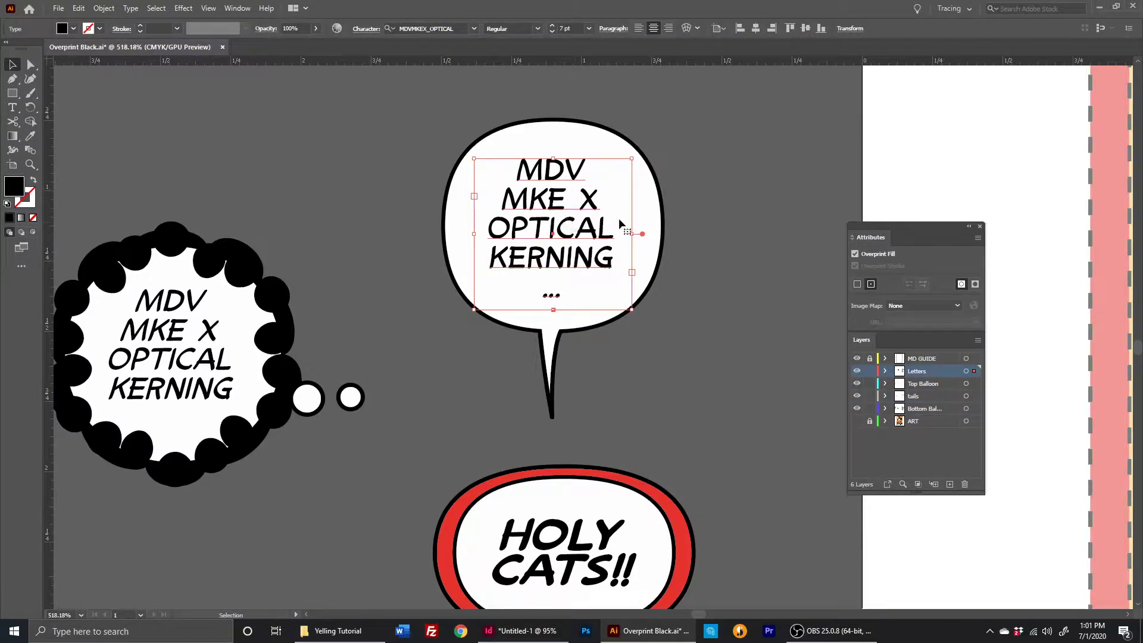
click(644, 210)
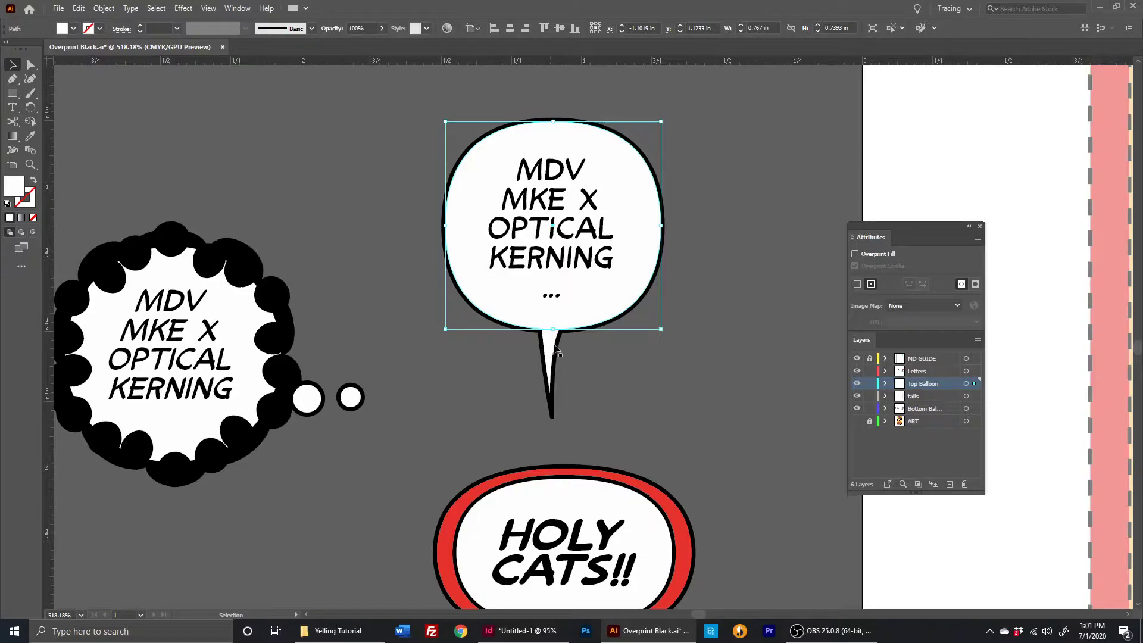
- Shift the round MDV balloon's lettering and white top shape left, and select the stroked bottom balloon beneath
click(602, 262)
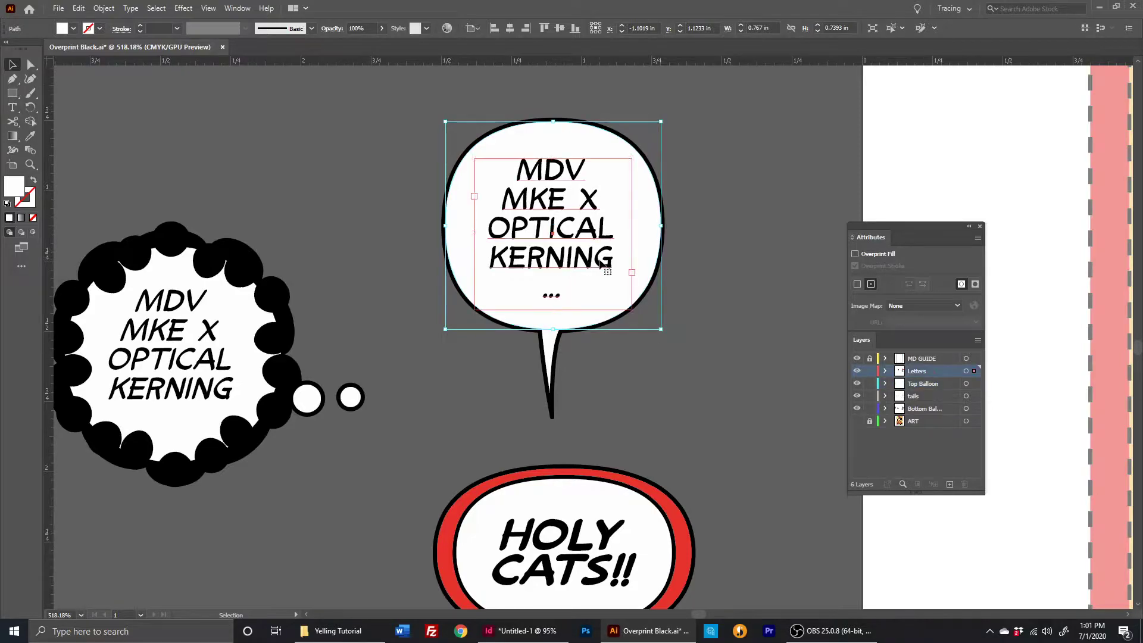
key(shift+Left)
key(shift+Left)
click(646, 242)
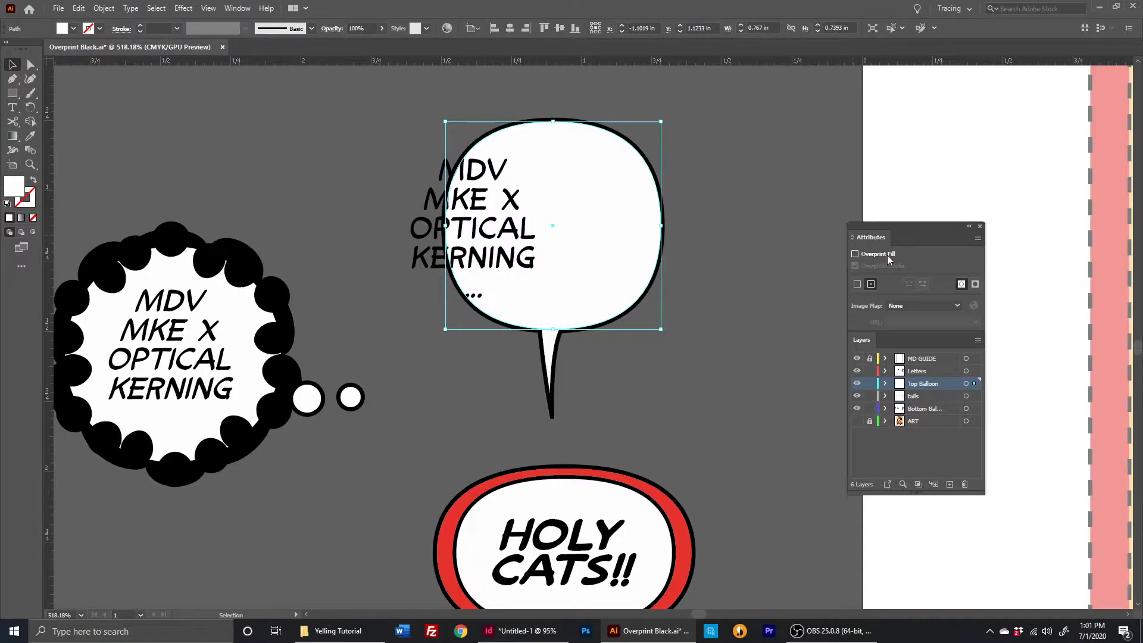
key(shift+Left)
key(shift+Left)
click(663, 244)
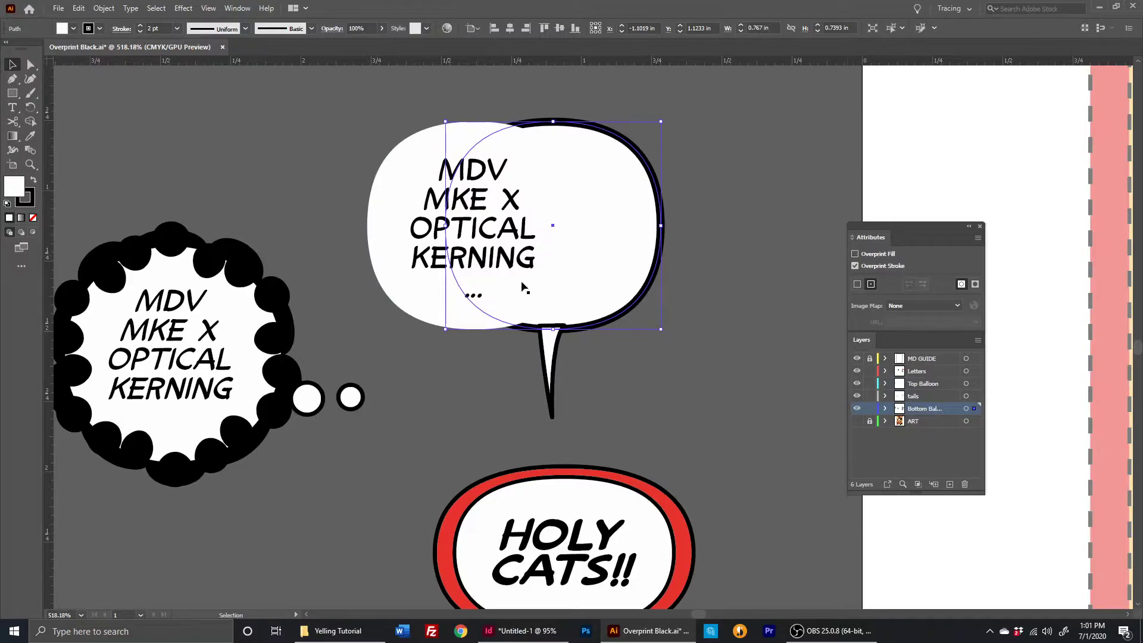
- Undo the moves of the round MDV balloon's lettering and white top shape
key(ctrl+z)
key(ctrl+z)
key(ctrl+z)
key(ctrl+z)
key(ctrl+z)
key(ctrl+z)
key(ctrl+z)
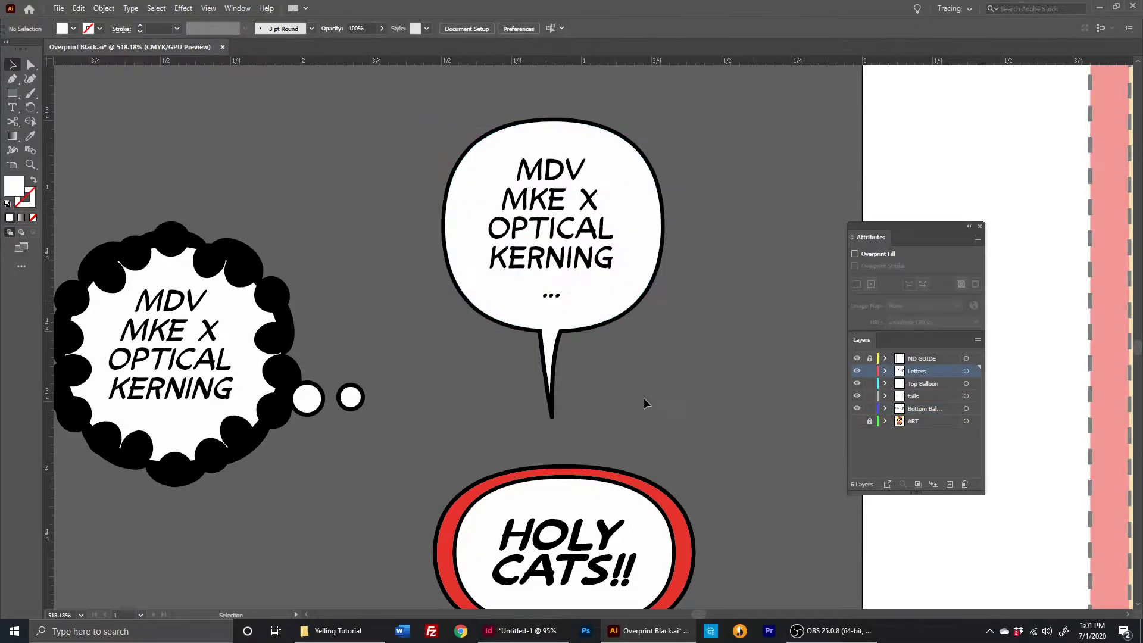
- Shift the white top shape of the right-hand WHAT DID YOU DO?! burst balloon left by about half its width
key(ctrl+0)
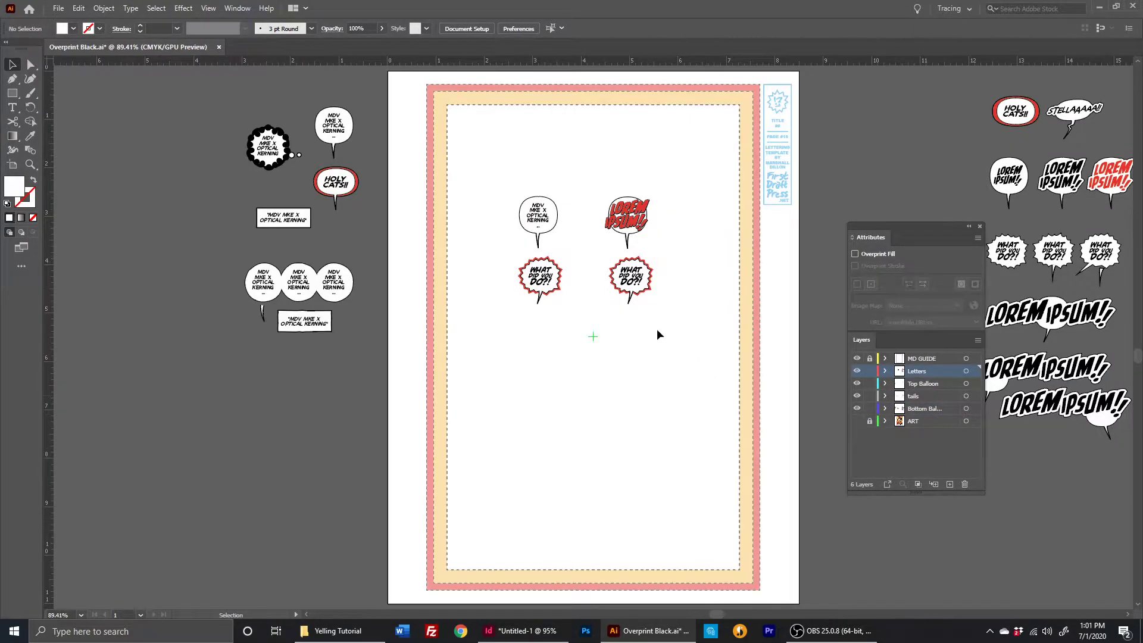
drag(473, 234, 524, 233)
drag(750, 360, 543, 335)
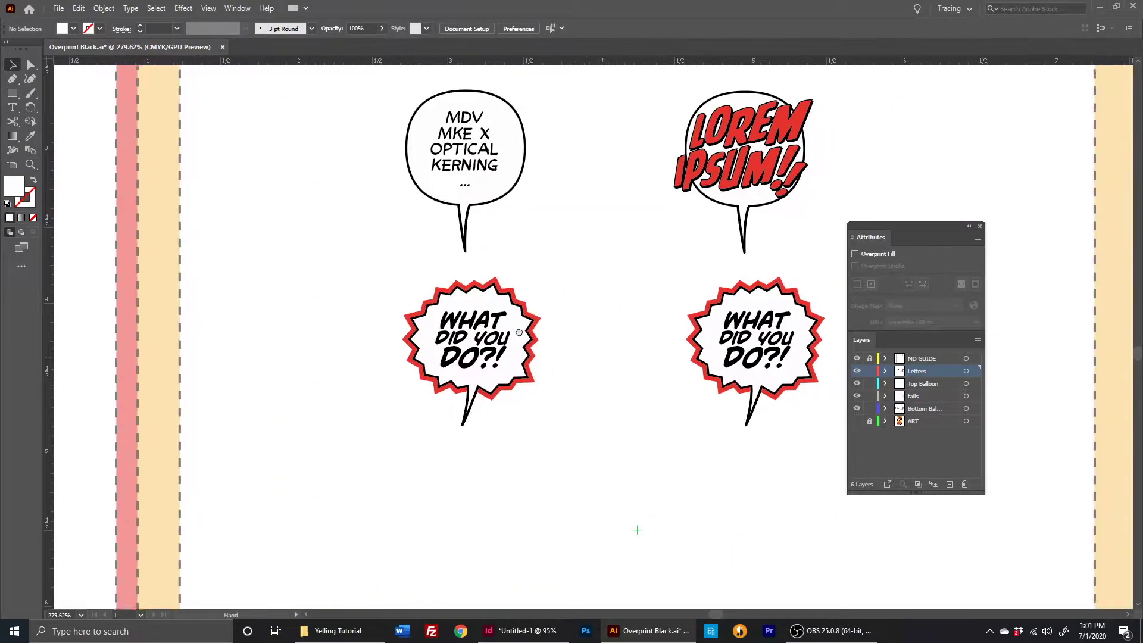
key(z)
drag(582, 247, 633, 270)
key(v)
click(657, 480)
key(shift+Left)
key(shift+Left)
key(shift+Left)
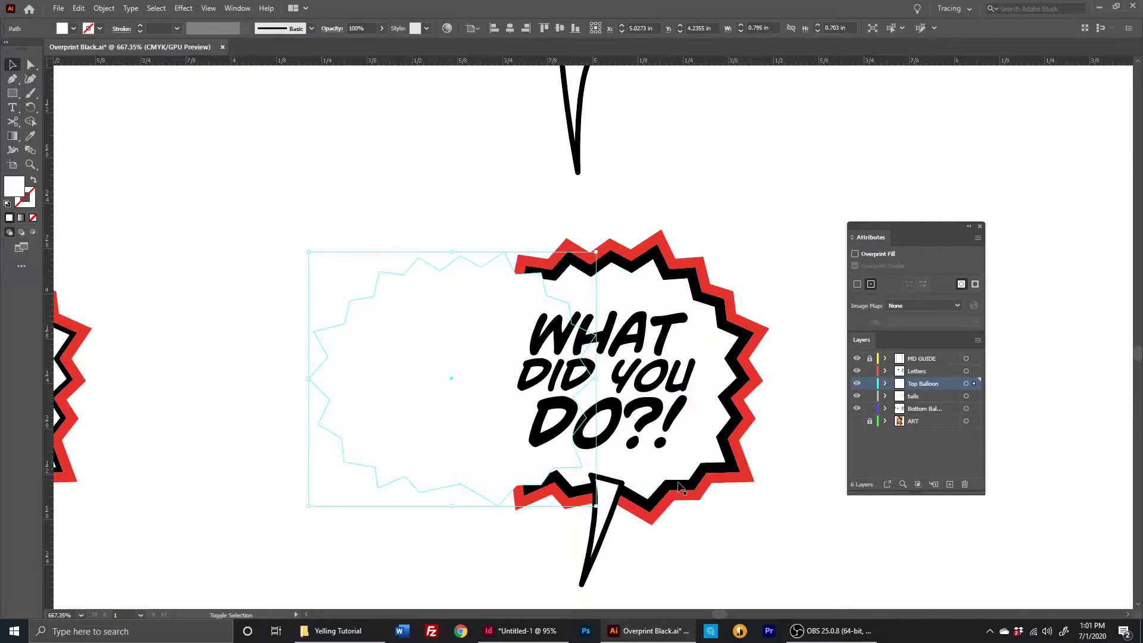
- Shift the black-stroked bottom balloon of the right-hand WHAT DID YOU DO?! burst left by about a third of its width
click(709, 470)
key(F6)
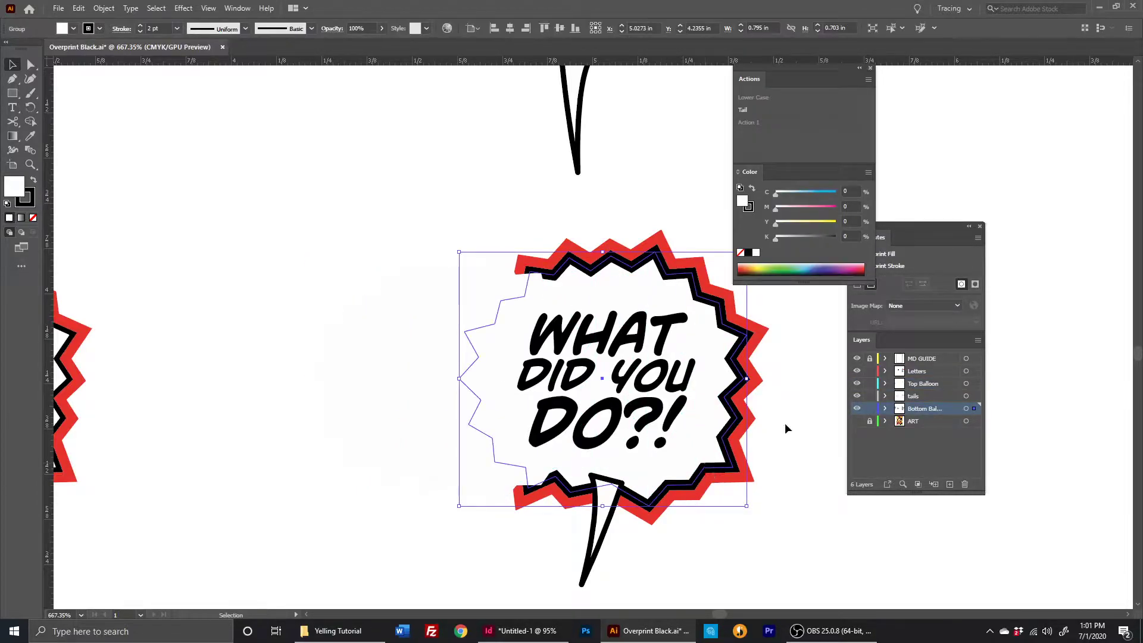
click(870, 68)
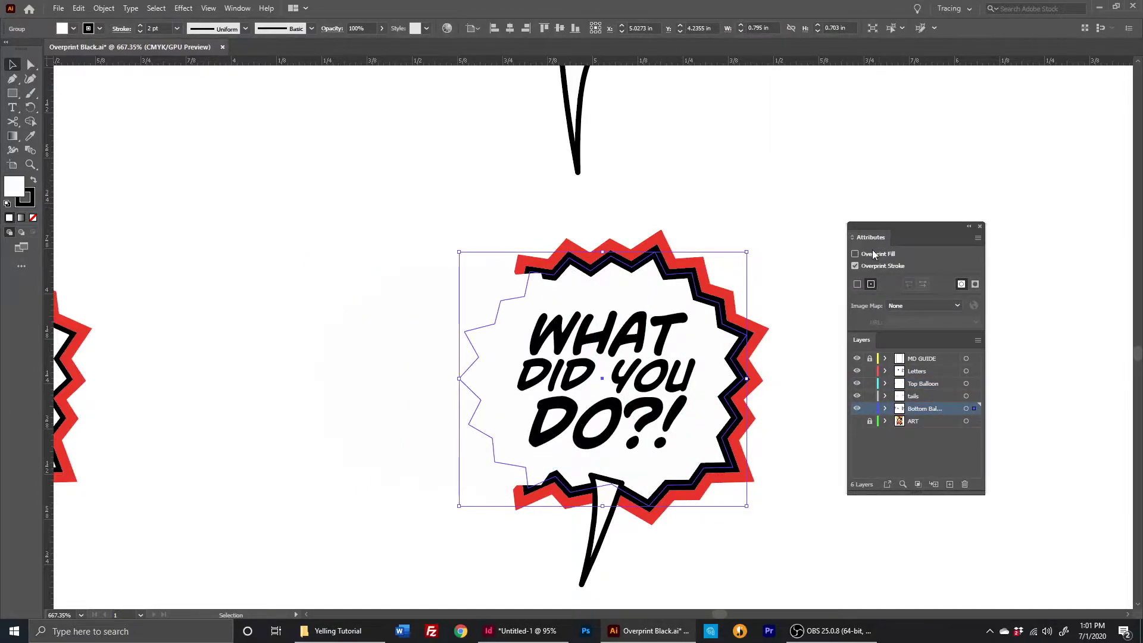
key(shift+Left)
key(shift+Left)
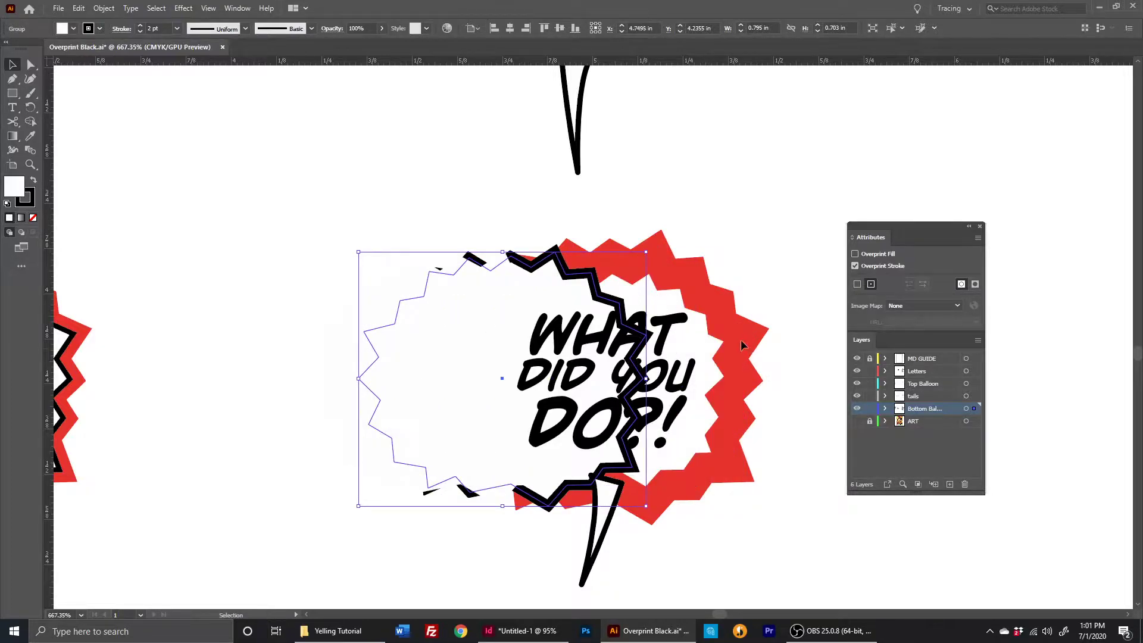
- Select the right-hand burst's red-stroked bottom balloon, and undo the moves of its white top shape and black-stroked balloon
key(ctrl+z)
key(ctrl+z)
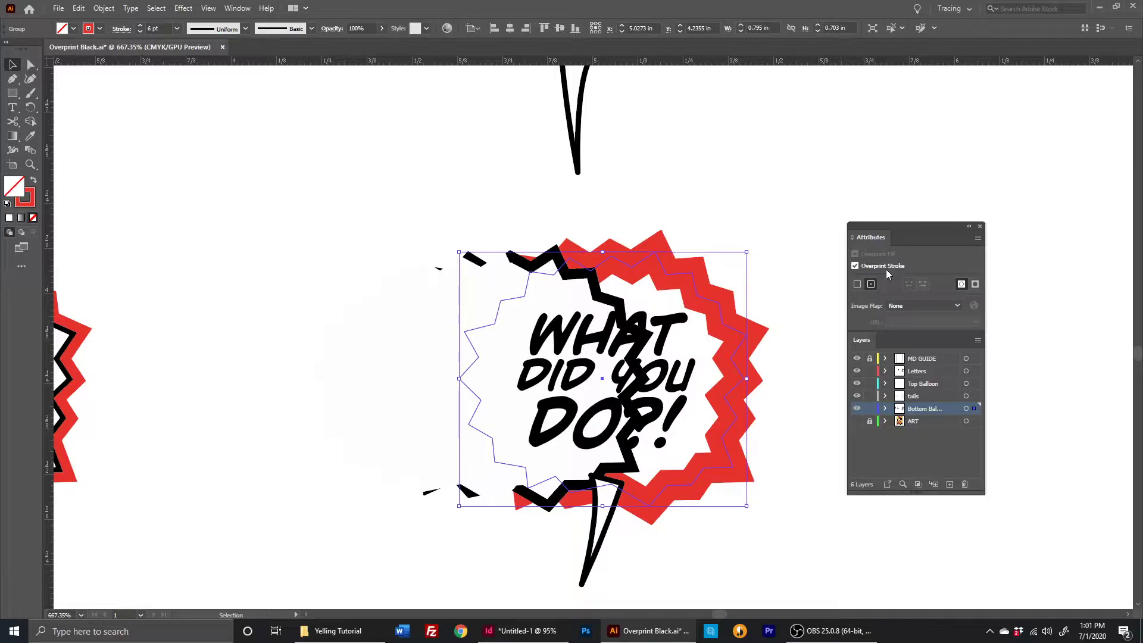
click(770, 311)
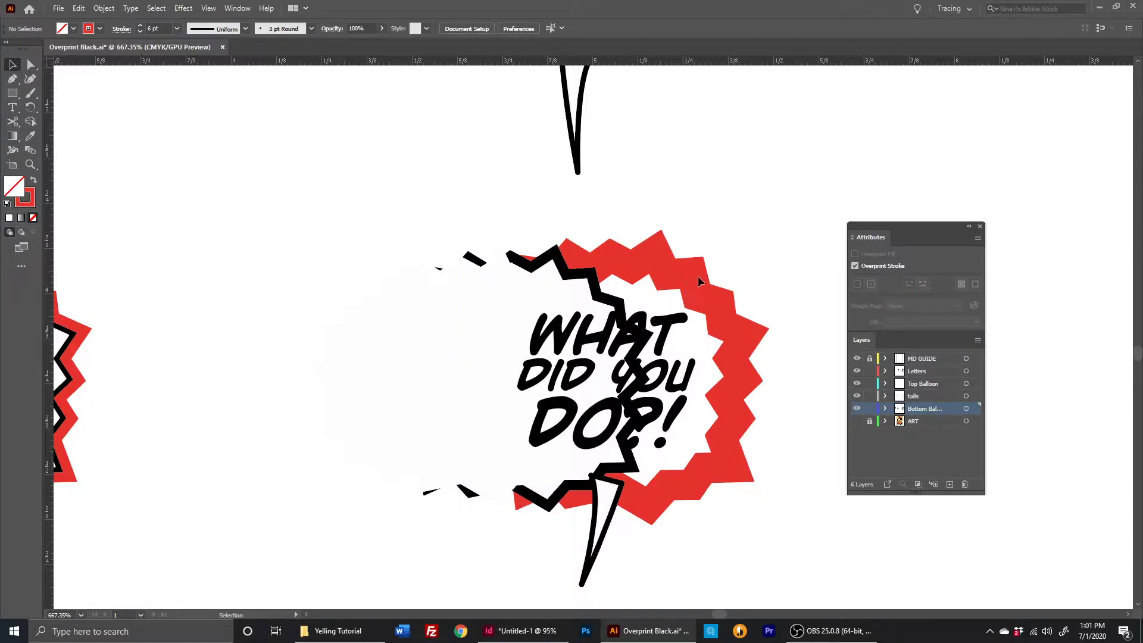
click(455, 305)
drag(544, 280, 645, 279)
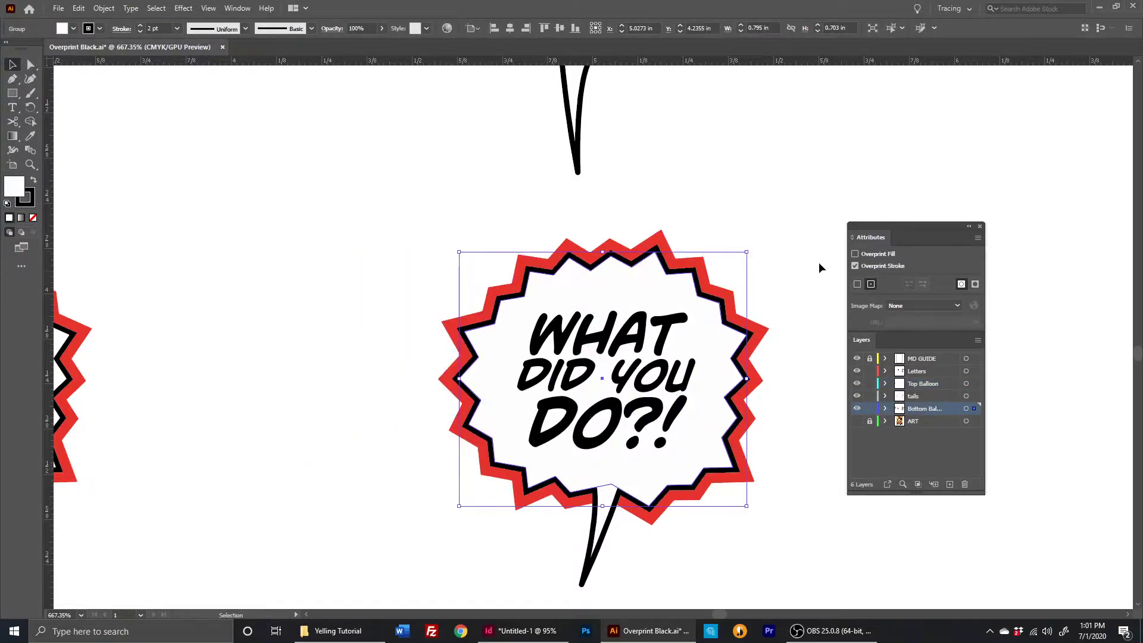
click(819, 268)
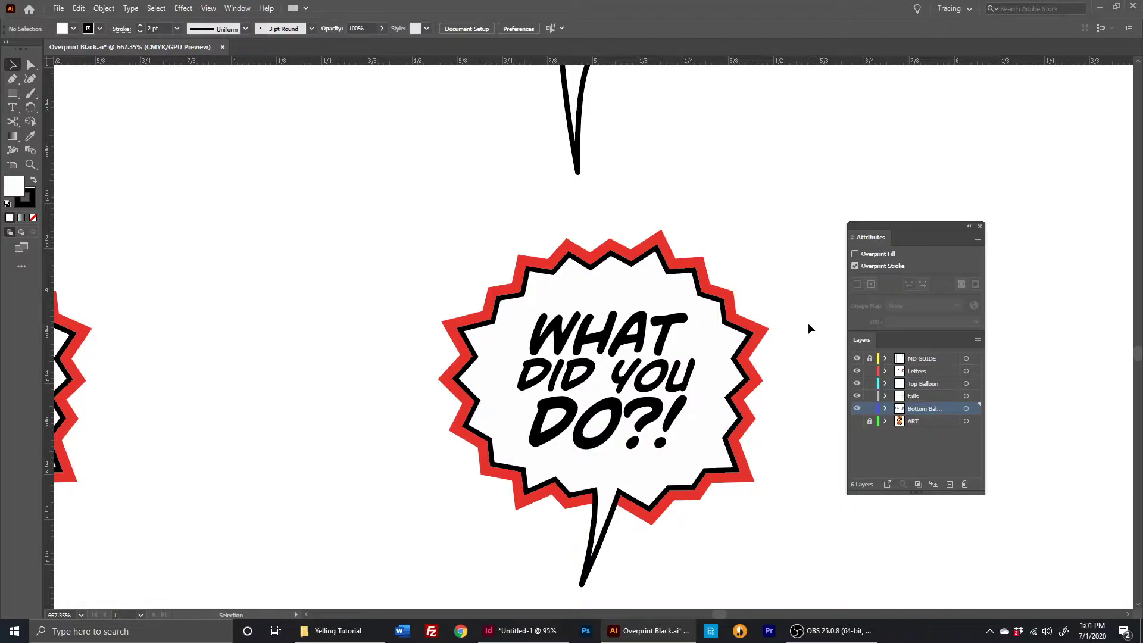
- Replace the round MDV balloon on the artboard with a duplicate of the LOREM IPSUM!! balloon
key(ctrl+minus)
key(ctrl+minus)
key(ctrl+minus)
key(ctrl+minus)
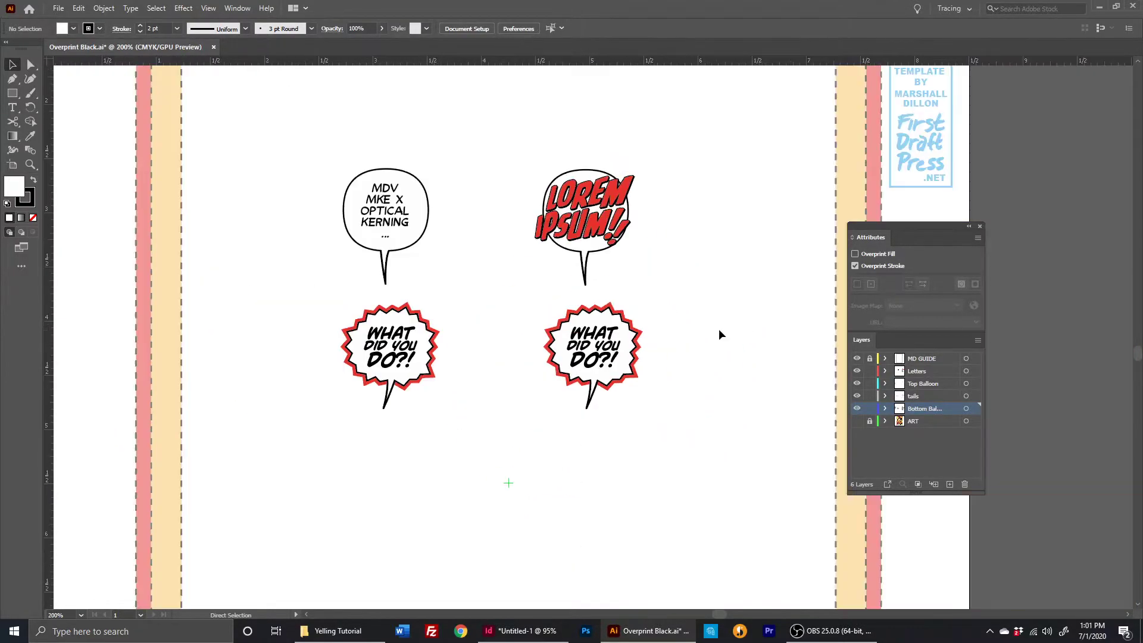
drag(479, 307, 337, 440)
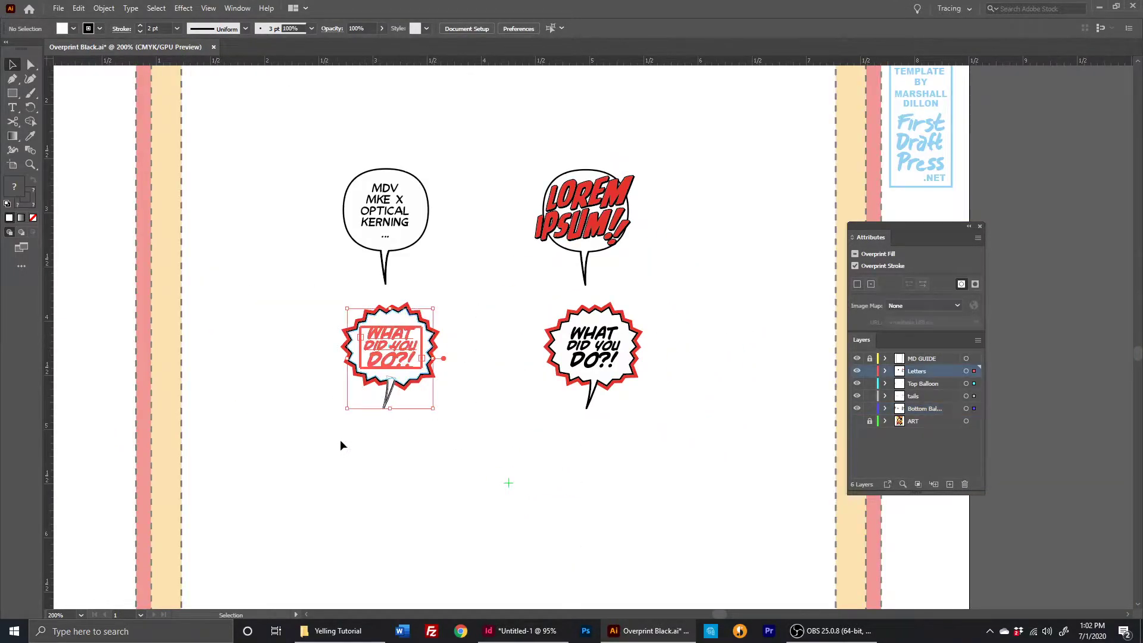
click(471, 385)
drag(476, 234, 314, 270)
drag(570, 226, 387, 223)
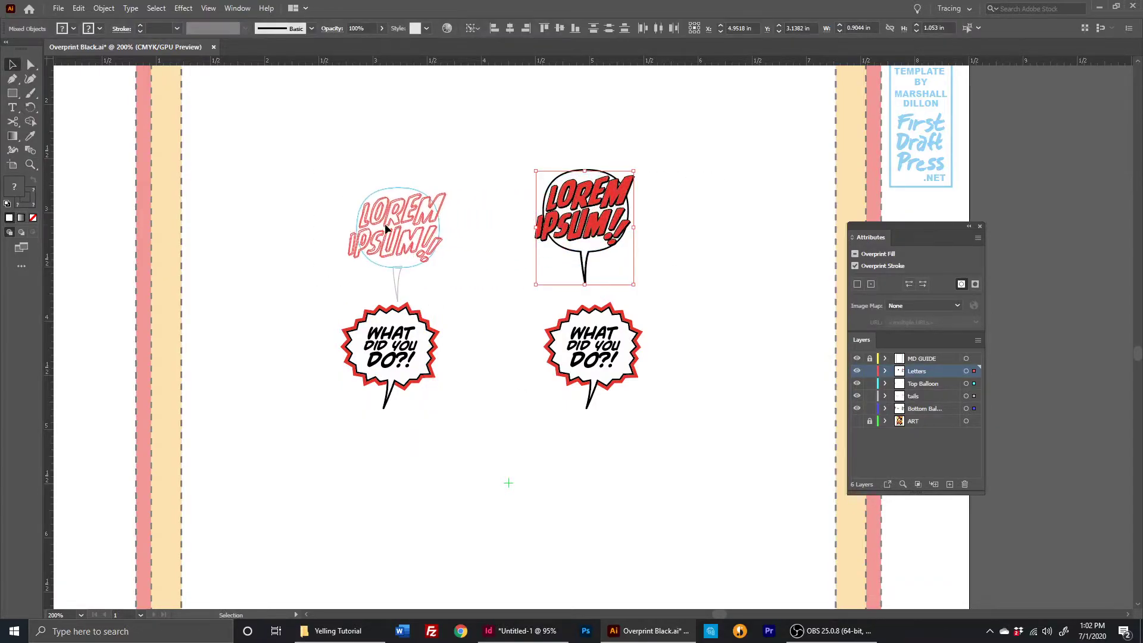
- Shift the left-hand burst balloon's white top shape and black-stroked balloon left, and select the red-stroked balloon beneath
key(z)
drag(442, 289, 554, 318)
scroll(510, 362, down, 4)
key(v)
click(428, 340)
drag(428, 339, 371, 339)
click(481, 330)
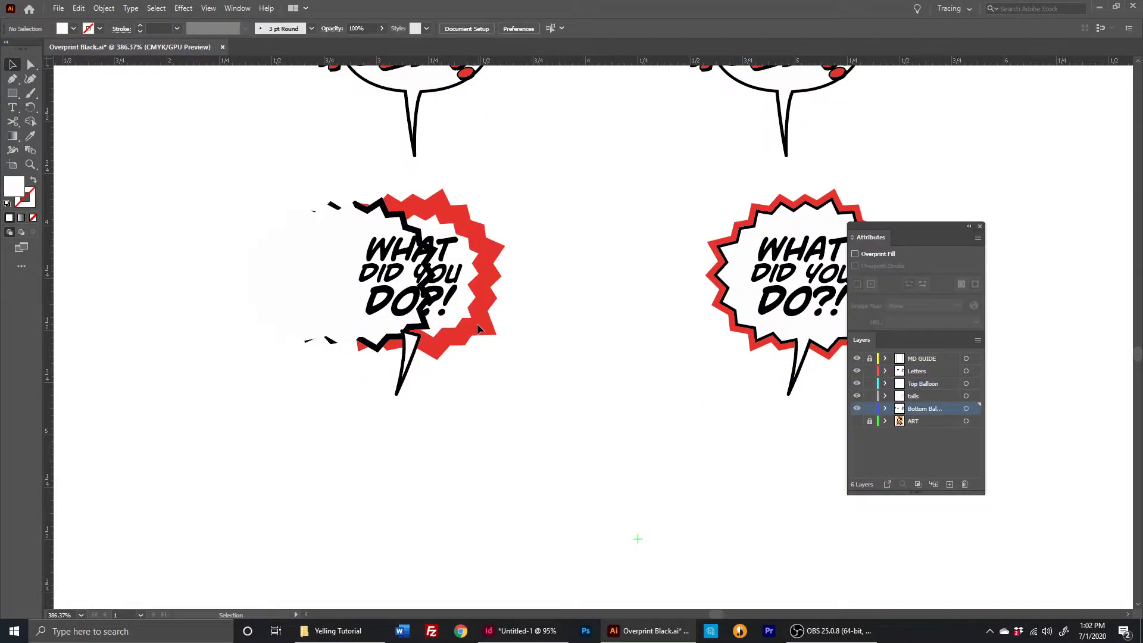
click(476, 315)
click(469, 341)
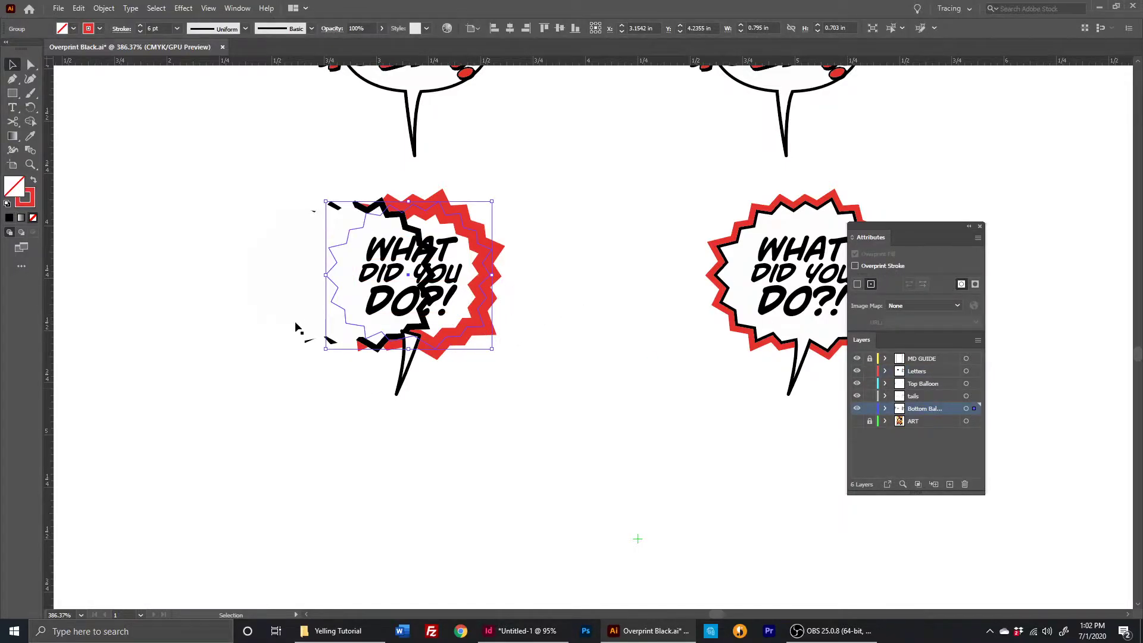
- Undo the moves of the left-hand burst balloon's white top shape and black-stroked balloon
click(317, 313)
key(ctrl+z)
key(ctrl+z)
click(538, 319)
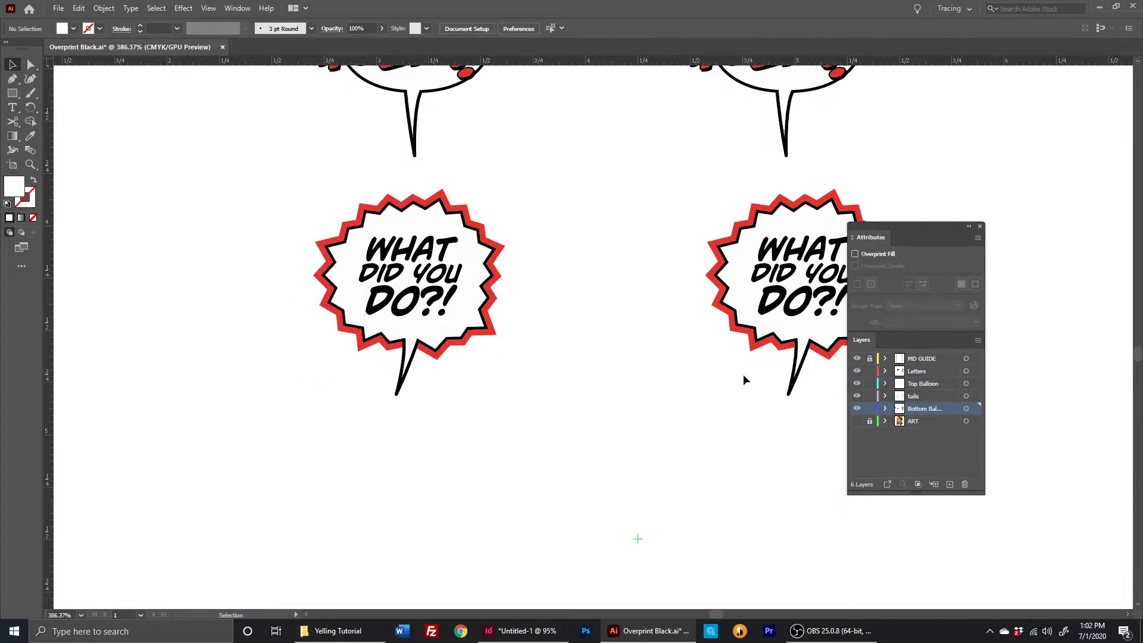
- Turn on Overprint Fill for the right-hand burst balloon's tail, and check its white top shape's overprint attributes
scroll(730, 380, right, 5)
scroll(729, 380, up, 1)
click(613, 392)
click(856, 254)
click(629, 332)
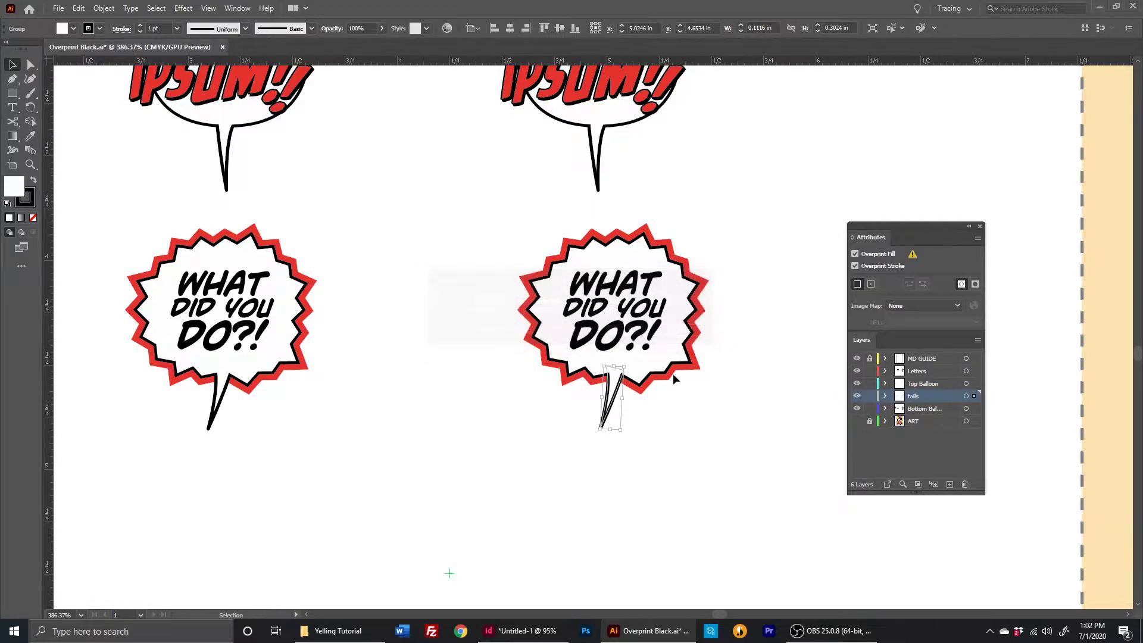
click(664, 370)
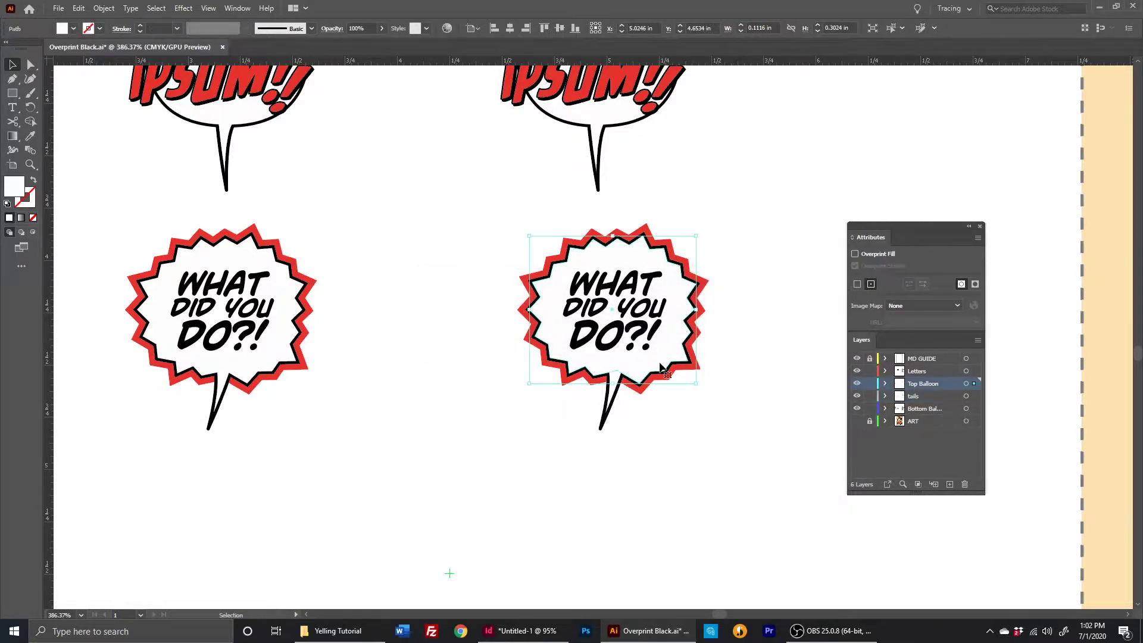
click(757, 369)
- Turn on Overprint Fill for the right-hand red LOREM IPSUM!! lettering, and compare it with the left-hand red lettering
scroll(679, 229, up, 4)
scroll(678, 230, left, 1)
click(647, 262)
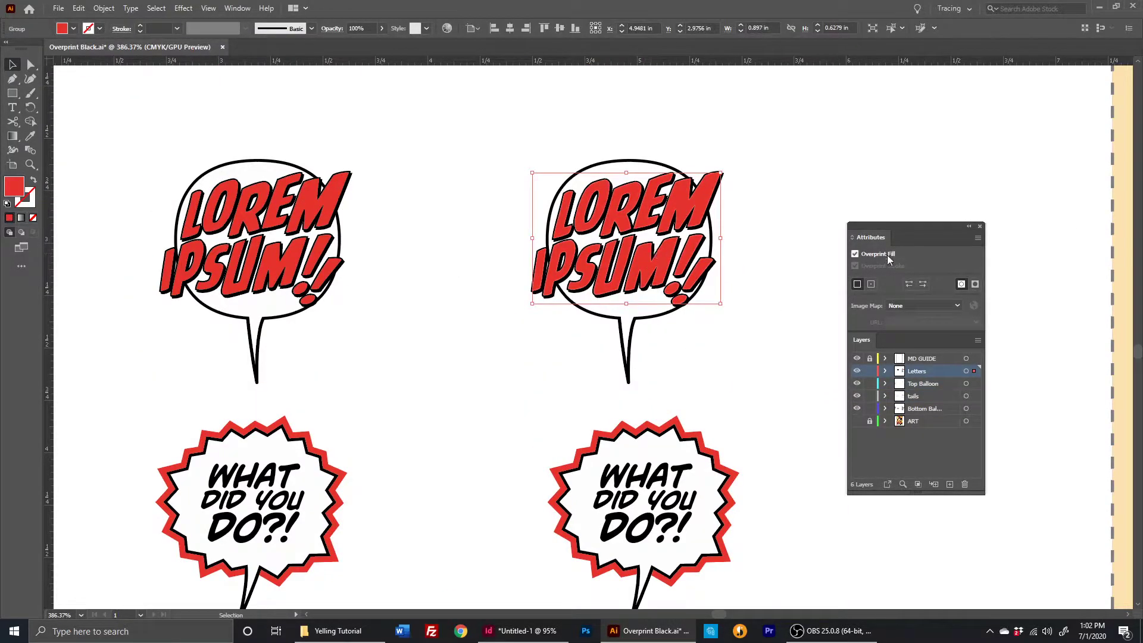
click(276, 209)
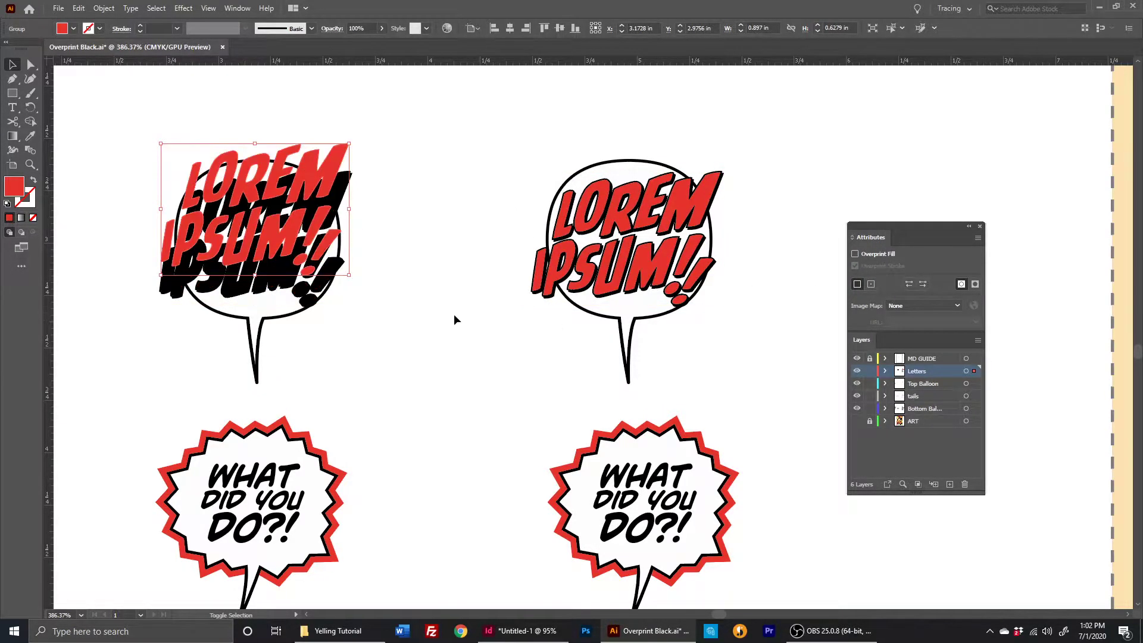
click(398, 276)
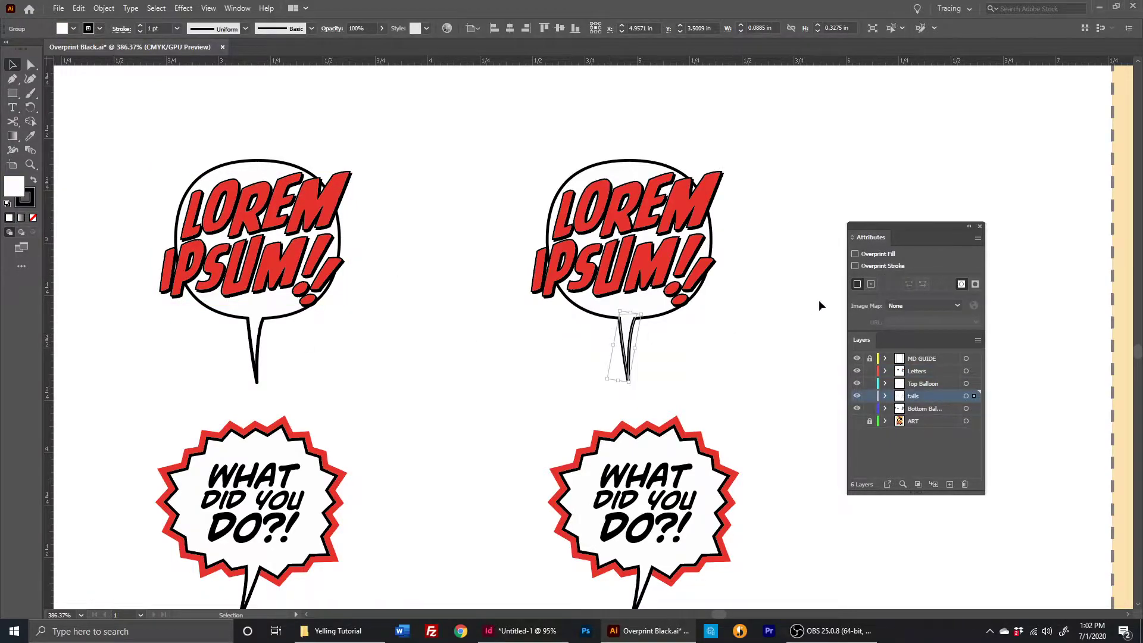
- Turn on Overprint Fill for the tail and the white top shape of the right-hand LOREM IPSUM!! balloon
click(868, 255)
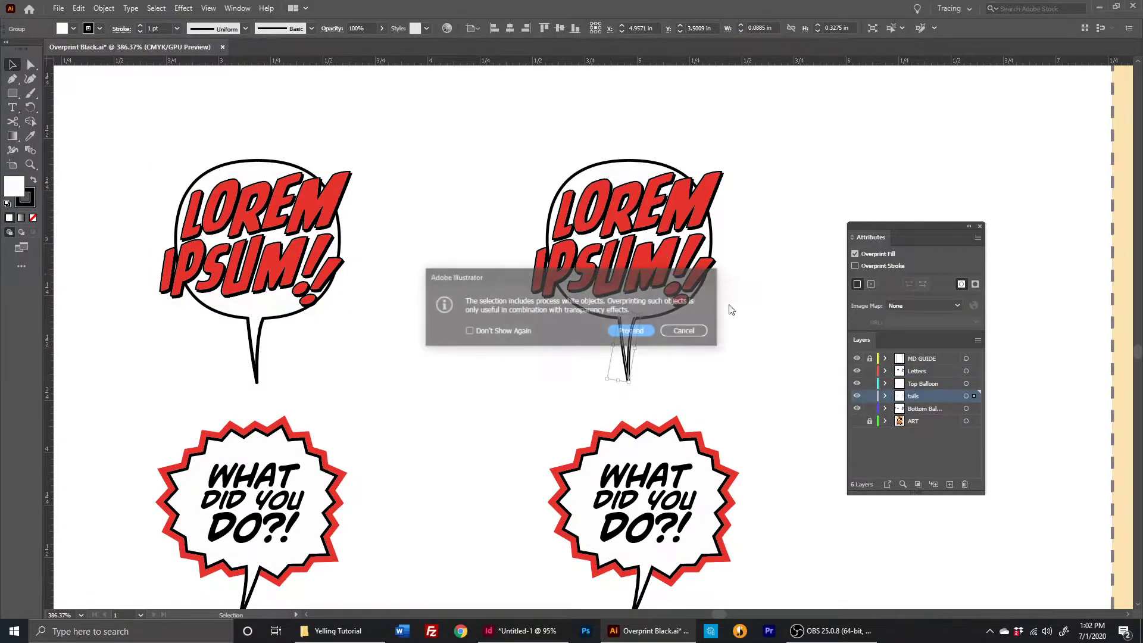
click(655, 331)
click(655, 315)
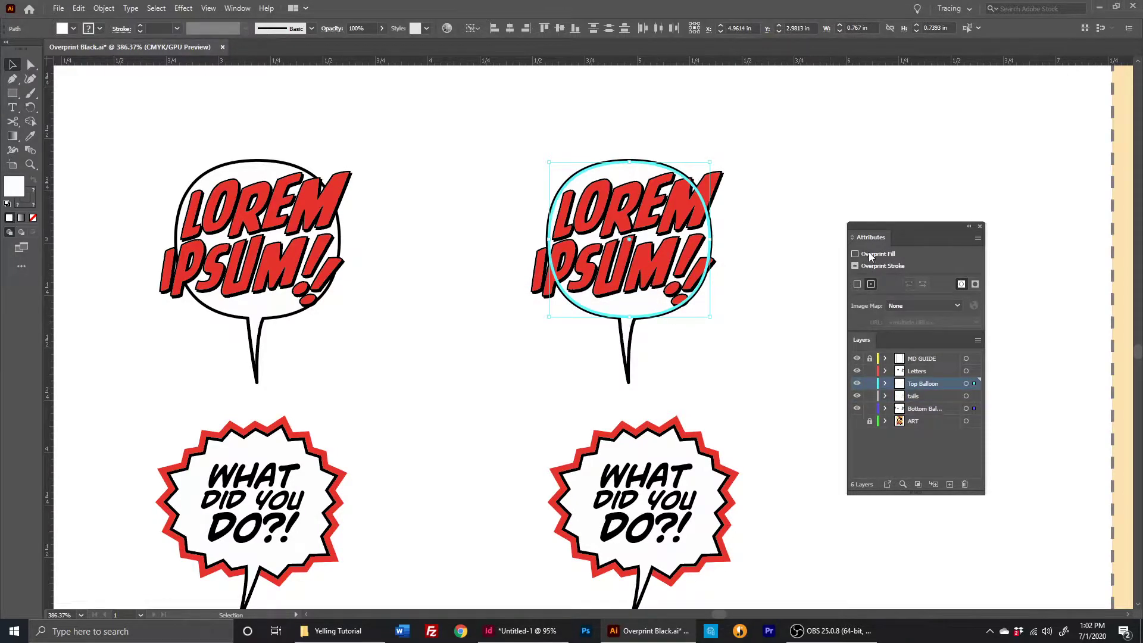
click(869, 252)
click(645, 332)
click(759, 349)
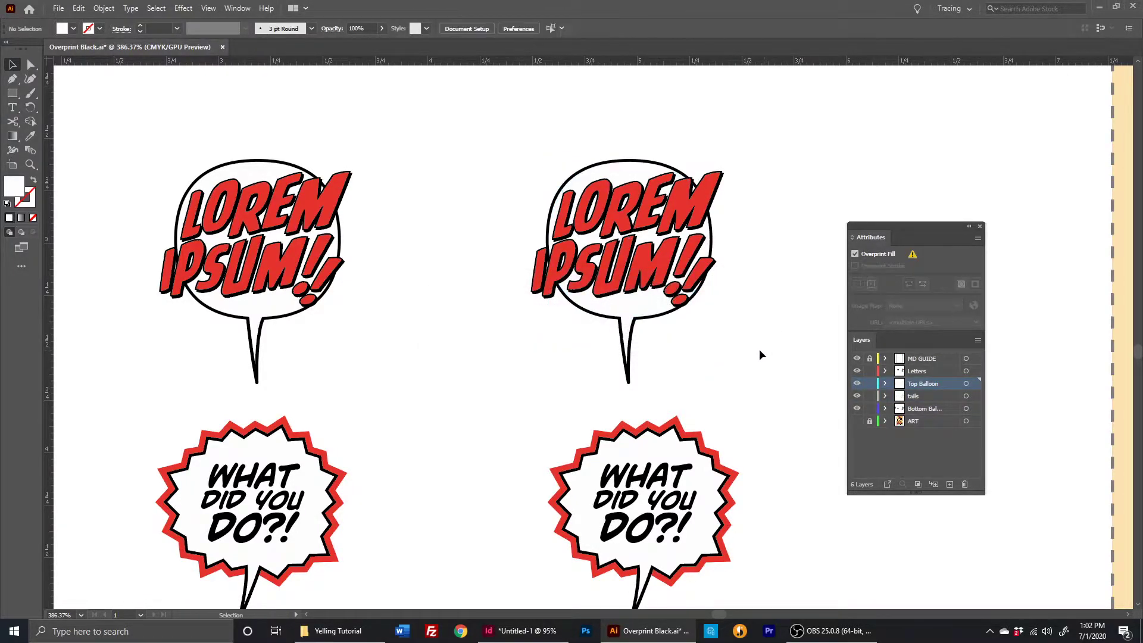
- Turn on Overprint Preview and compare the left and right balloons up close
key(ctrl+0)
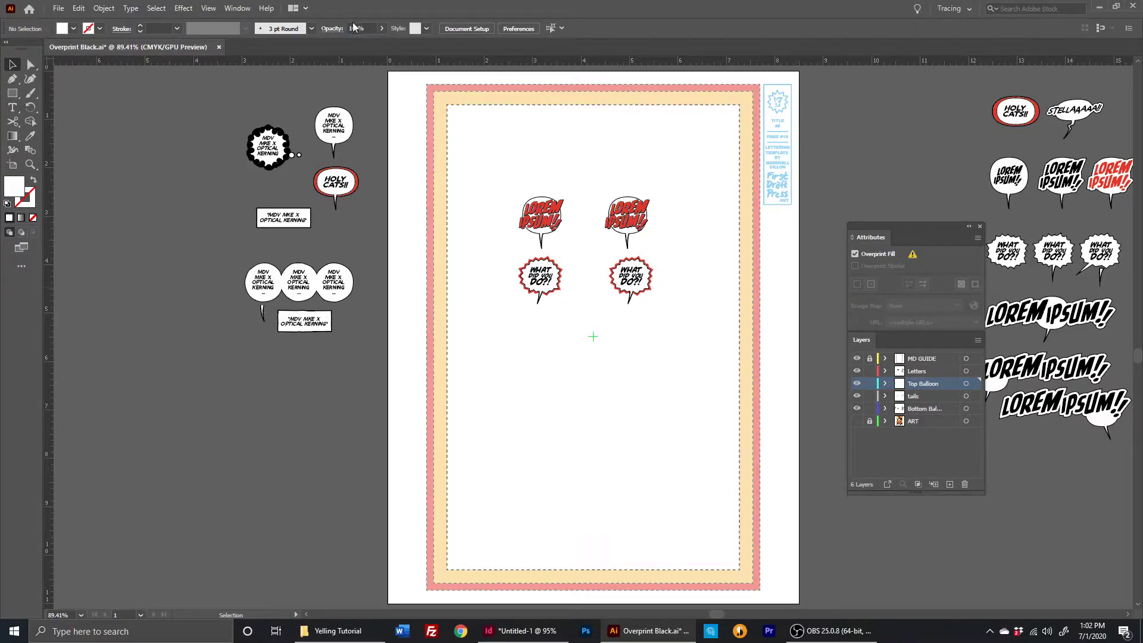
click(211, 8)
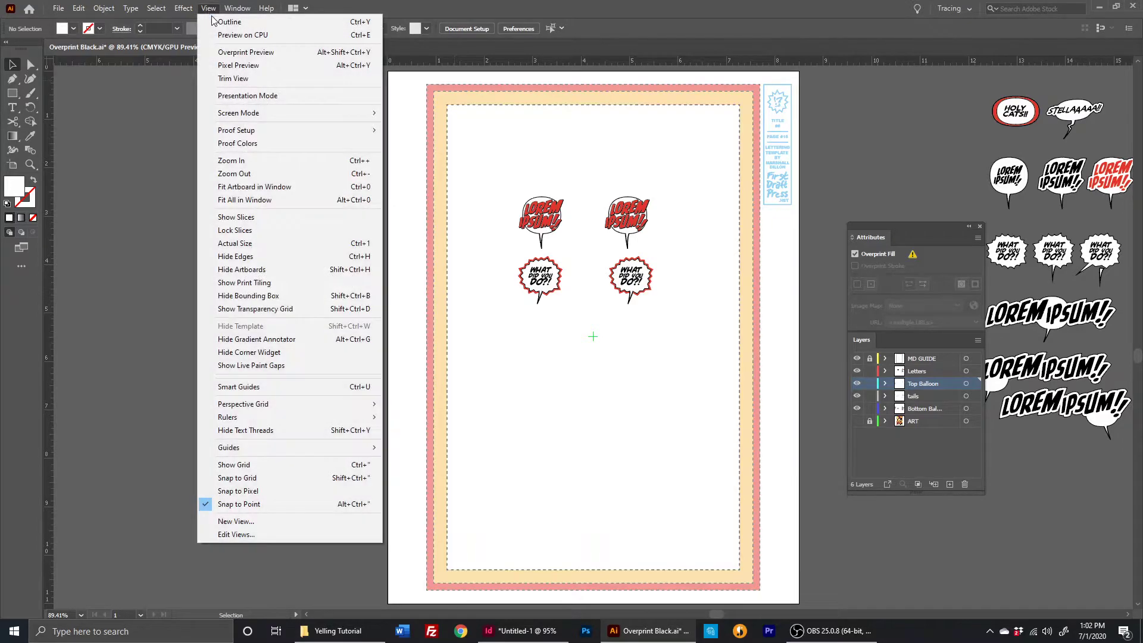
click(225, 51)
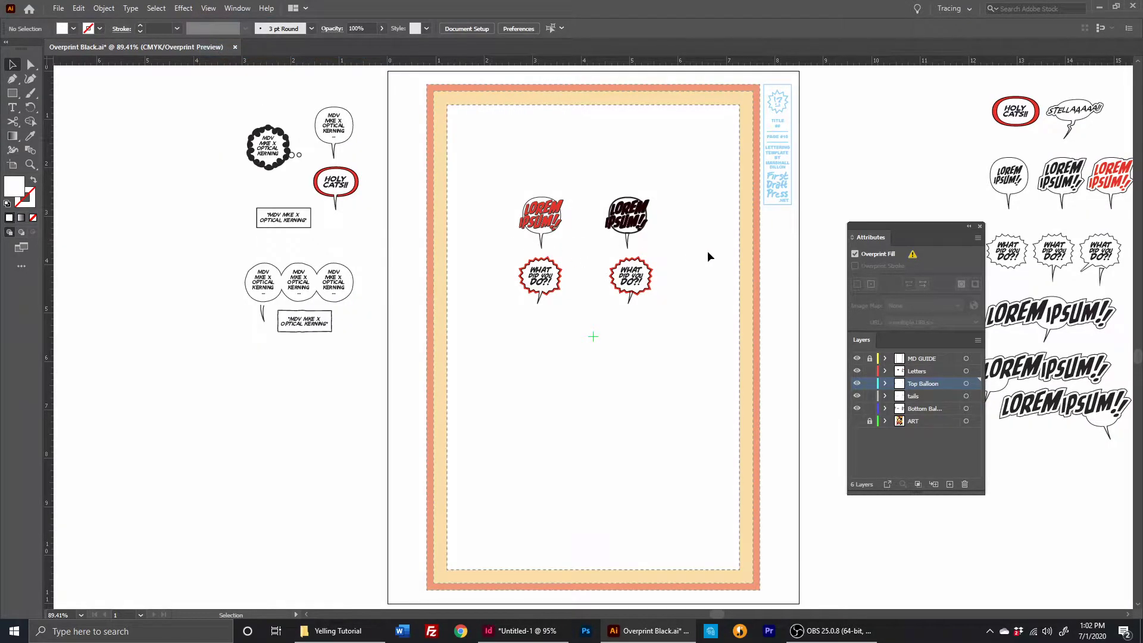
drag(528, 198, 682, 343)
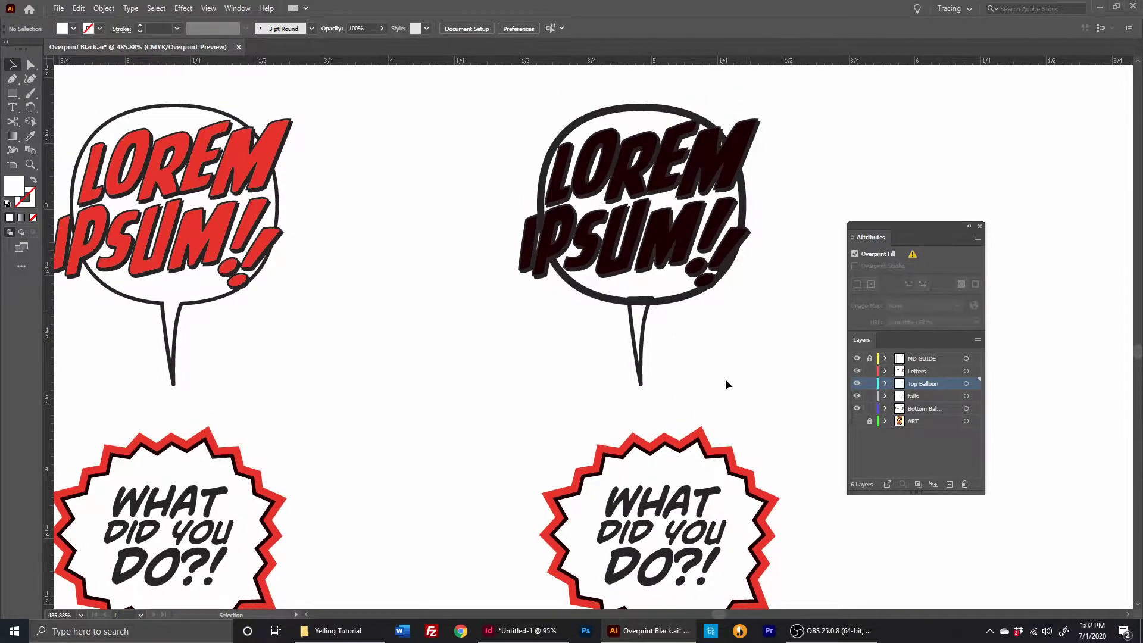
scroll(726, 370, down, 5)
- Show the ART layer behind the balloons and turn off Overprint Preview
key(ctrl+0)
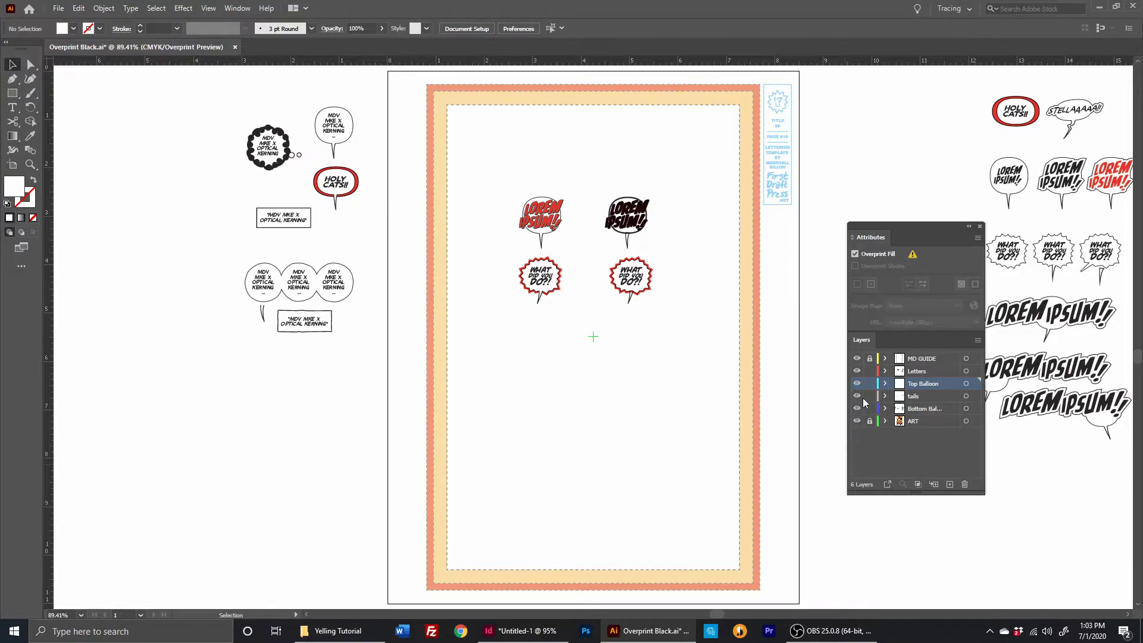
click(203, 9)
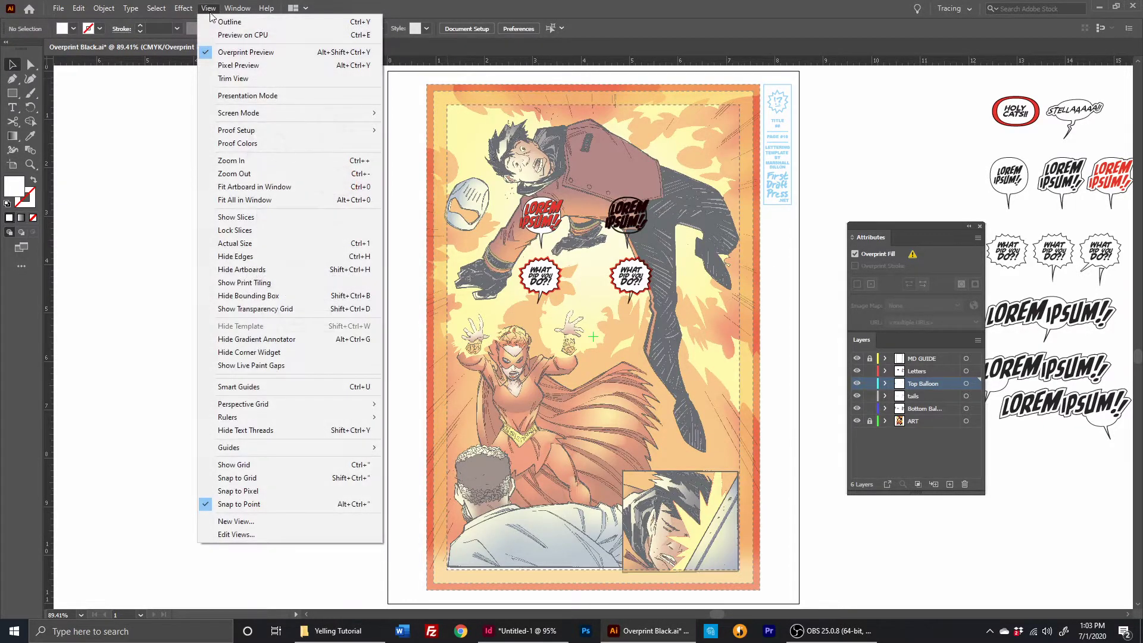
click(245, 53)
key(z)
click(567, 210)
drag(610, 244, 655, 244)
key(v)
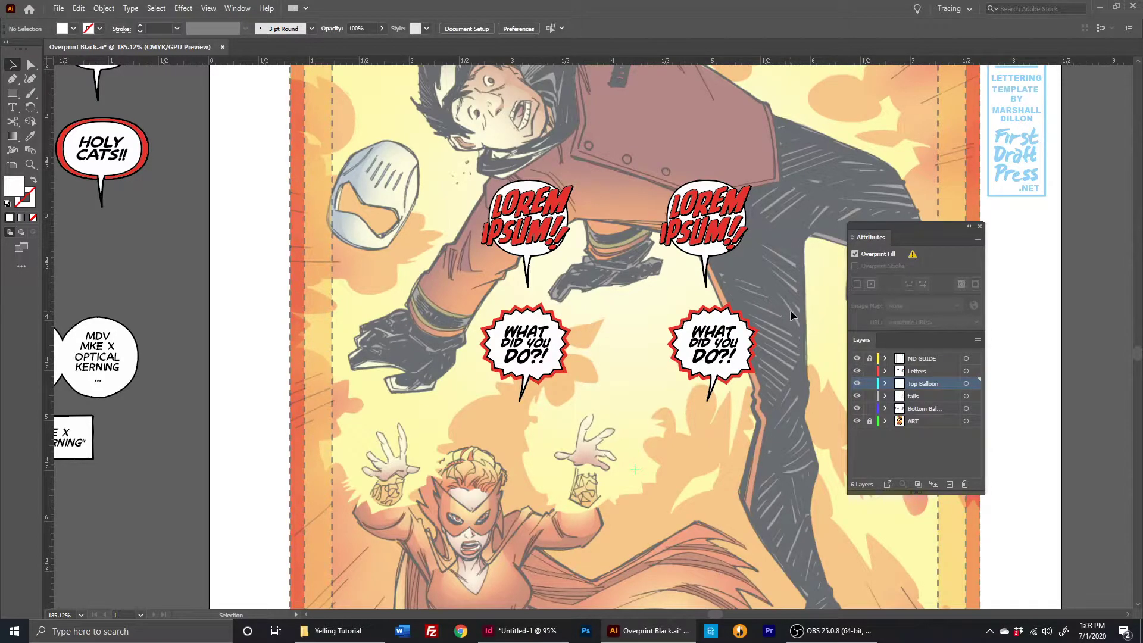
- Turn on Overprint Preview again and examine the right-hand LOREM IPSUM!! balloon's tail over the artwork
click(209, 9)
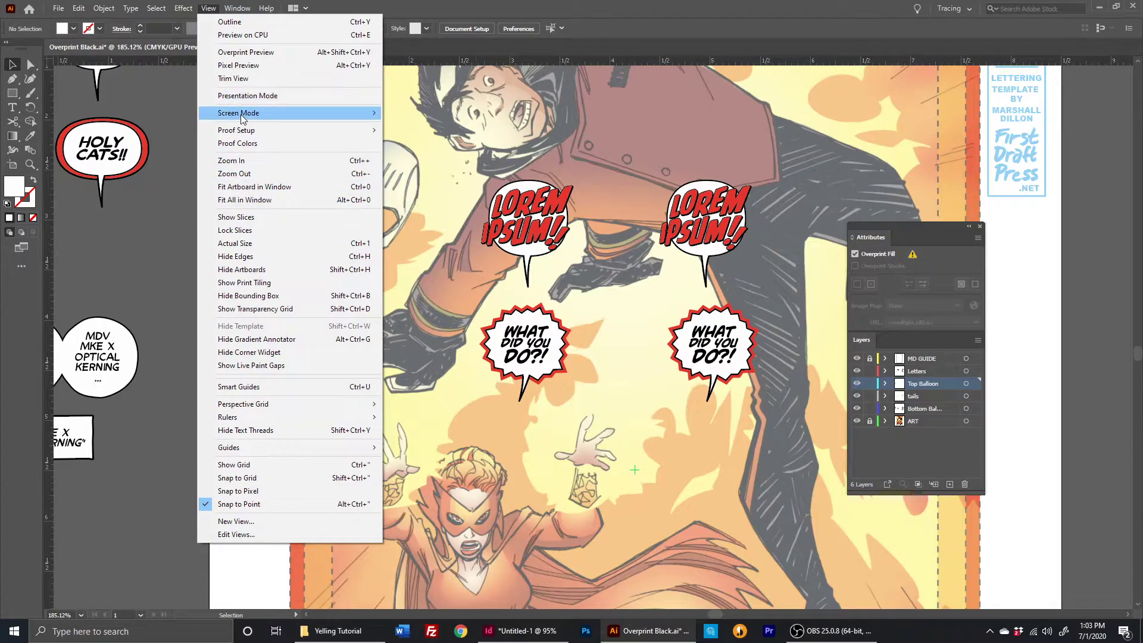
click(246, 53)
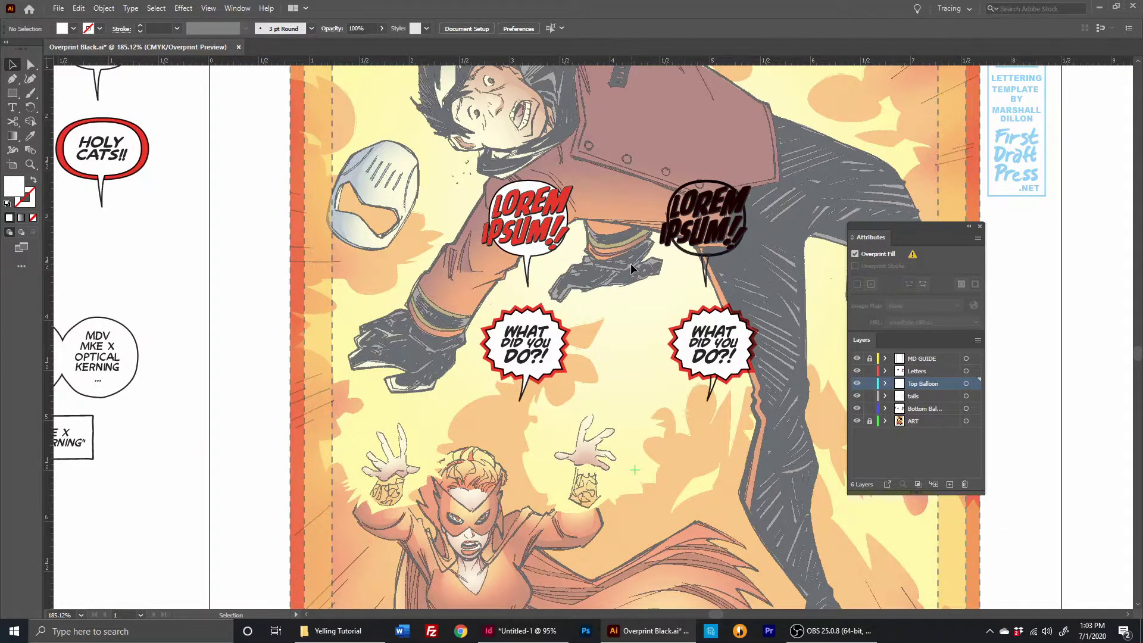
key(z)
drag(701, 266, 716, 295)
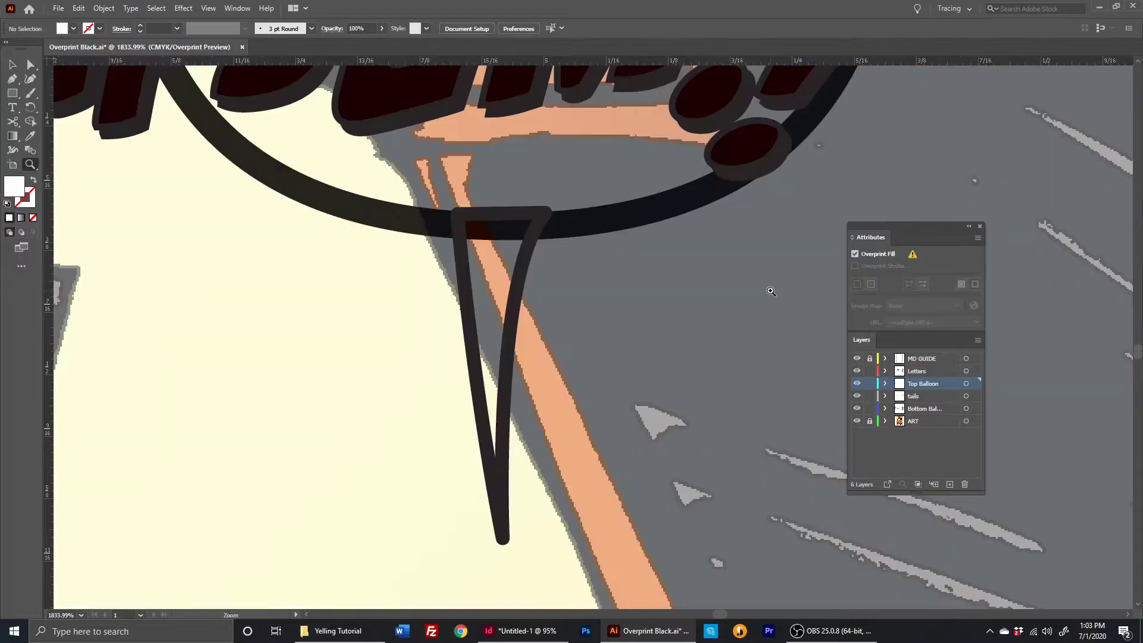
key(v)
click(695, 327)
click(695, 327)
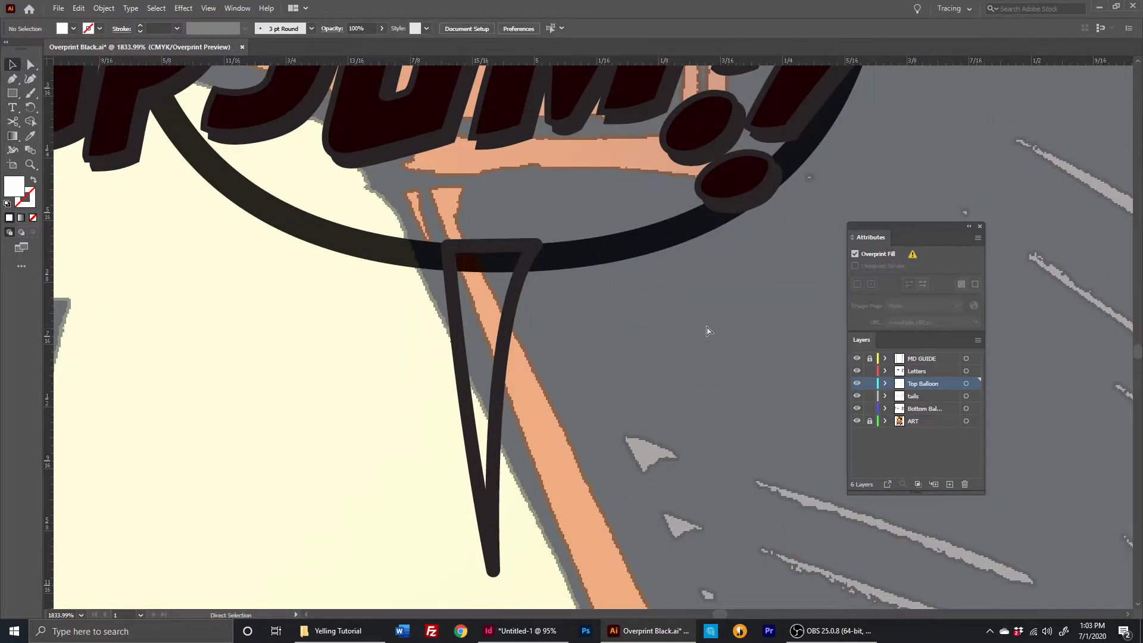
- Examine how the balloons overprint the artwork, focusing on the right-hand WHAT DID YOU DO?! burst and its tail
key(ctrl+minus)
key(ctrl+minus)
key(ctrl+minus)
key(ctrl+minus)
key(ctrl+minus)
key(ctrl+space)
drag(600, 249, 765, 338)
drag(419, 231, 802, 387)
key(ctrl+0)
key(ctrl+space)
drag(564, 236, 677, 480)
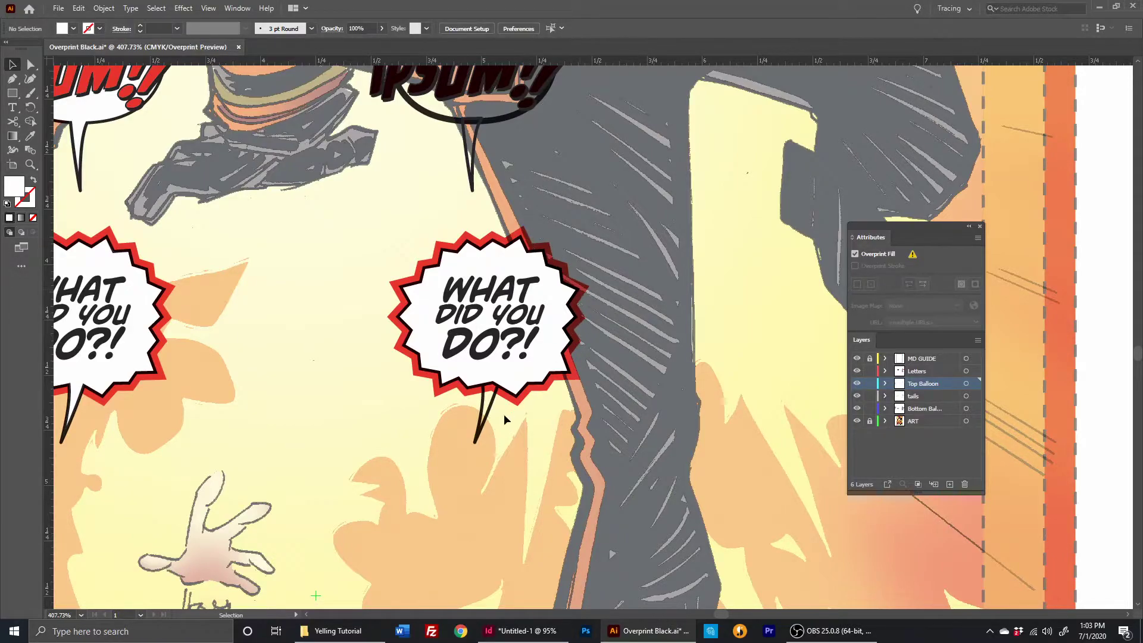
- Toggle Overprint Fill off and on again for the right-hand burst balloon's tail, and select its white top shape
click(480, 431)
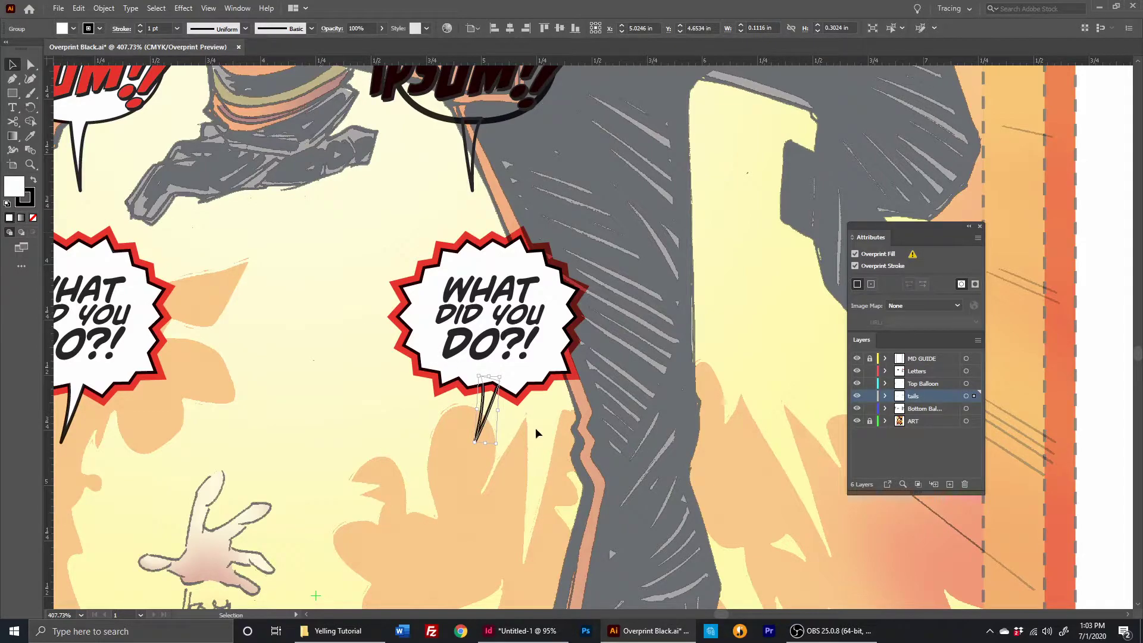
click(855, 254)
click(856, 254)
click(540, 377)
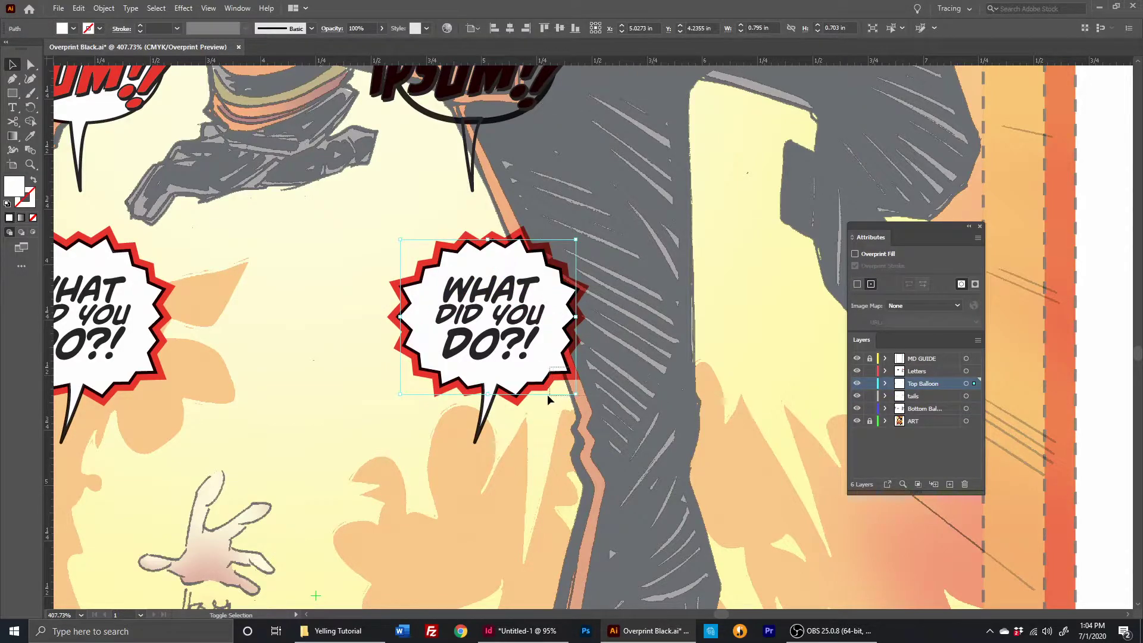
- Try turning off Overprint Stroke for the red outer shape of the right-hand WHAT DID YOU DO?! burst balloon
key(Delete)
click(549, 429)
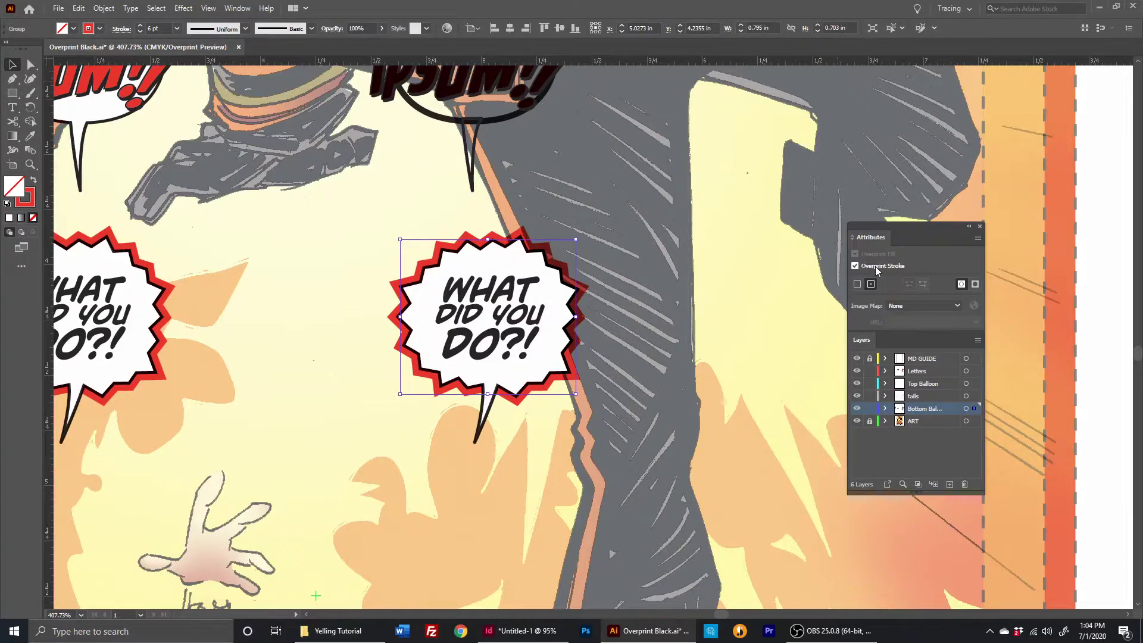
click(855, 266)
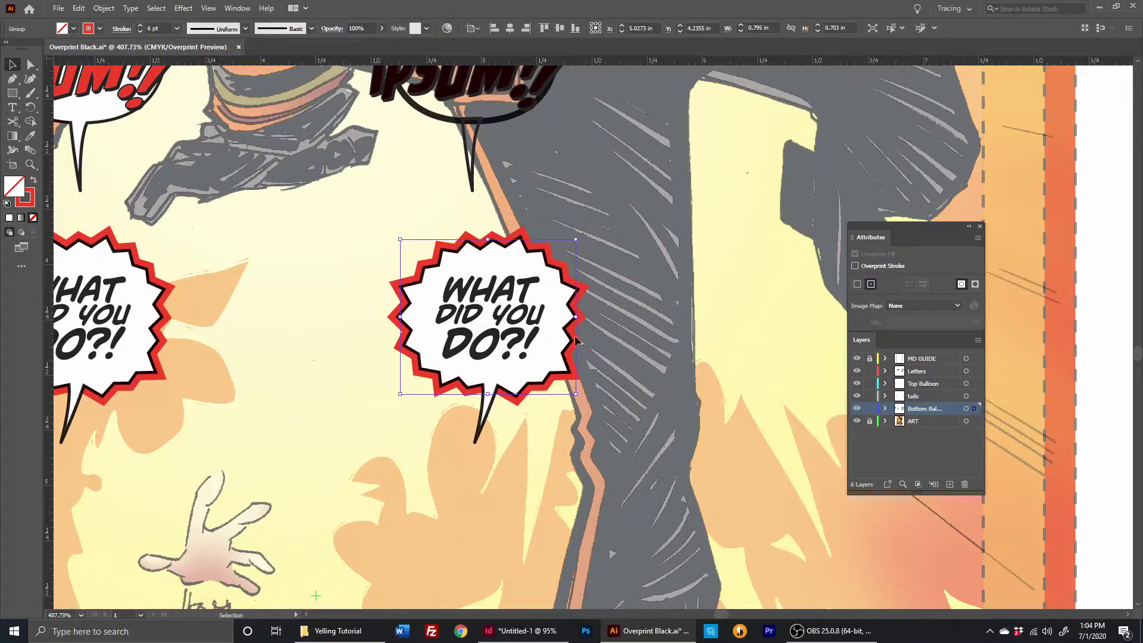
- Try turning off Overprint Fill for the tail and white balloon shape of the right-hand LOREM IPSUM!! balloon
drag(513, 201, 607, 317)
click(548, 281)
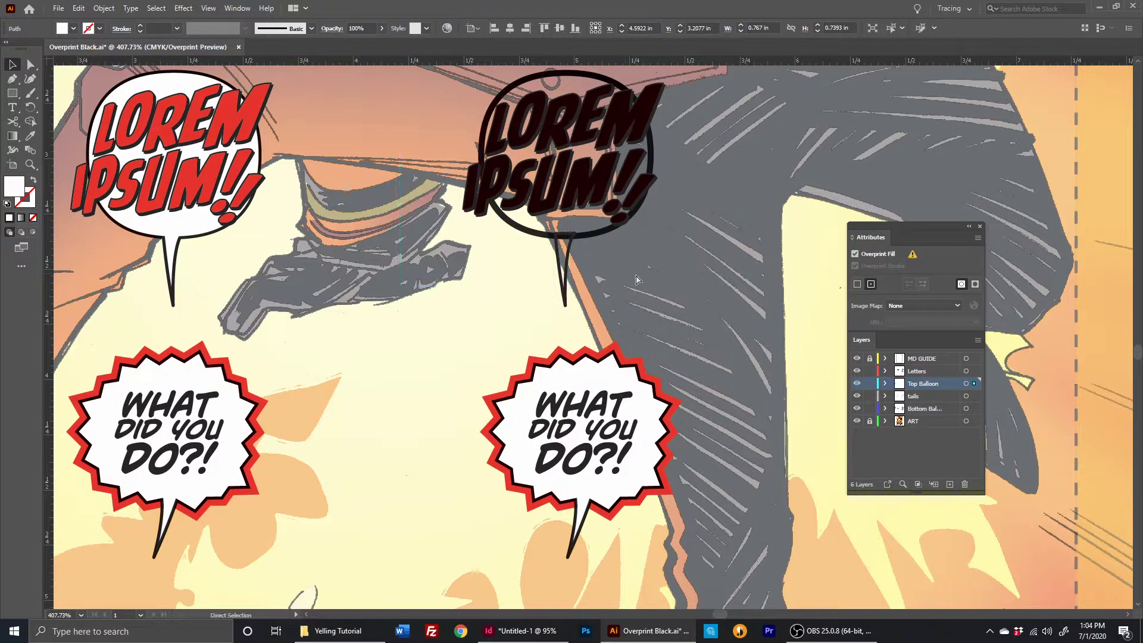
click(630, 282)
click(562, 274)
click(661, 256)
click(604, 230)
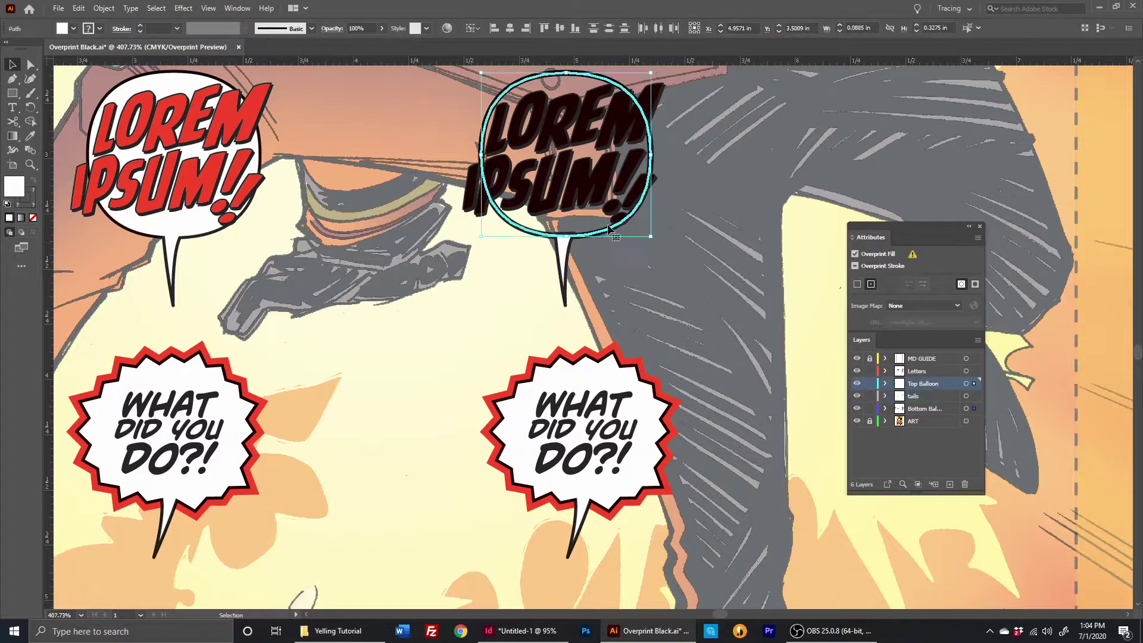
click(855, 253)
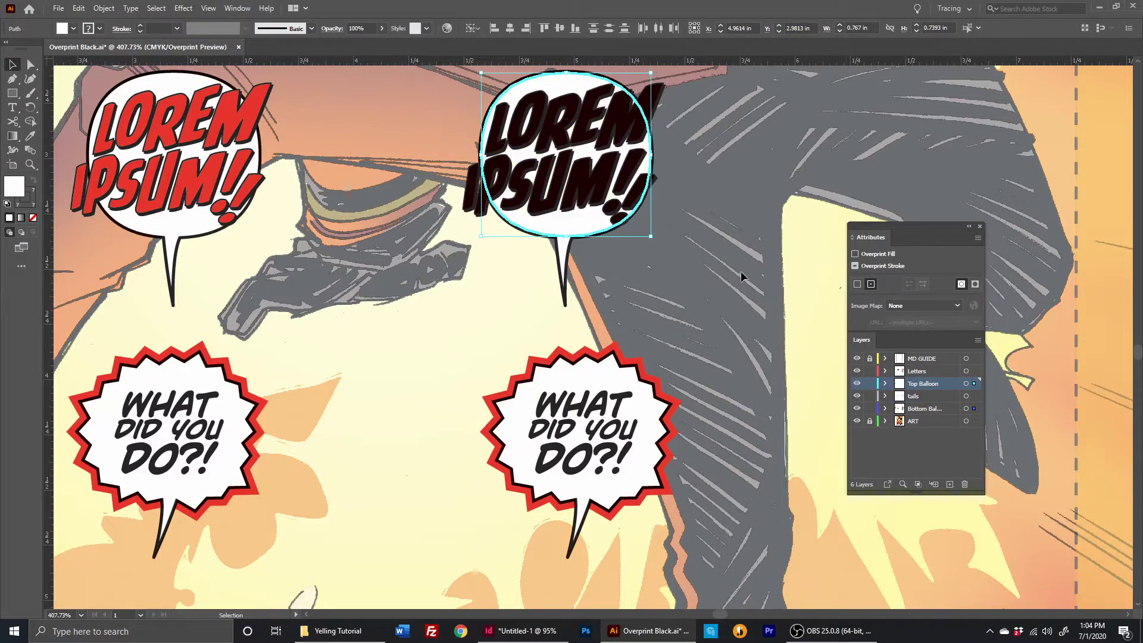
click(740, 272)
- Try turning off Overprint Fill for the red lettering in the right-hand LOREM IPSUM!! balloon
click(624, 149)
click(854, 253)
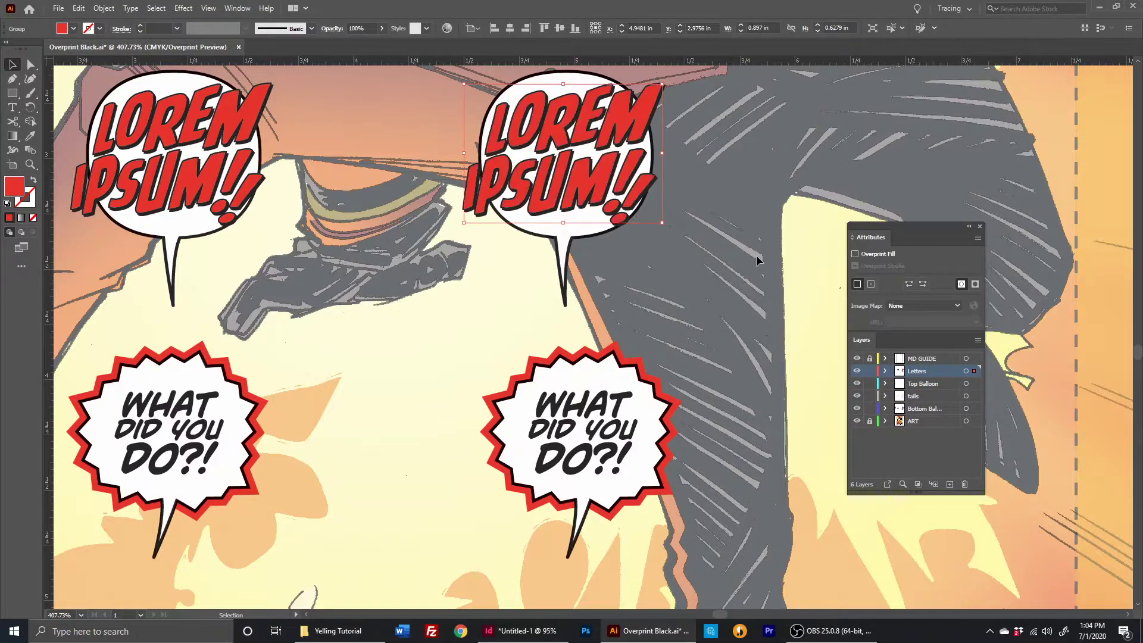
click(762, 252)
scroll(738, 321, up, 3)
scroll(717, 386, left, 2)
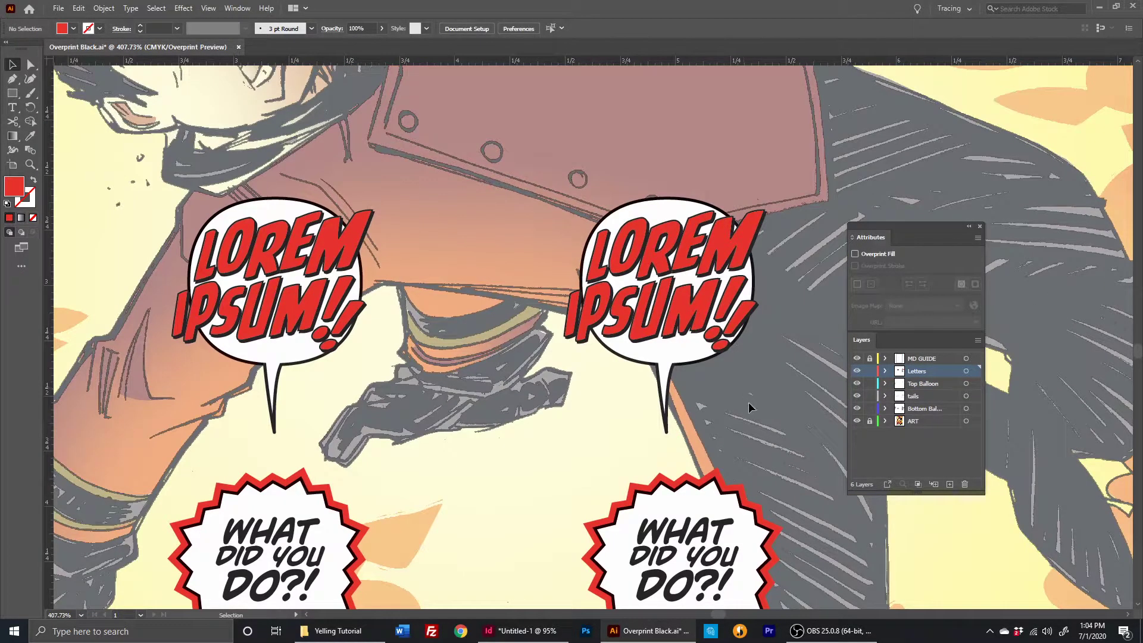
- Undo the recent overprint changes and shape moves on the right-hand LOREM IPSUM!! and WHAT DID YOU DO?! balloons
key(ctrl+z)
key(ctrl+z)
key(ctrl+z)
key(ctrl+z)
key(ctrl+z)
key(ctrl+z)
key(ctrl+z)
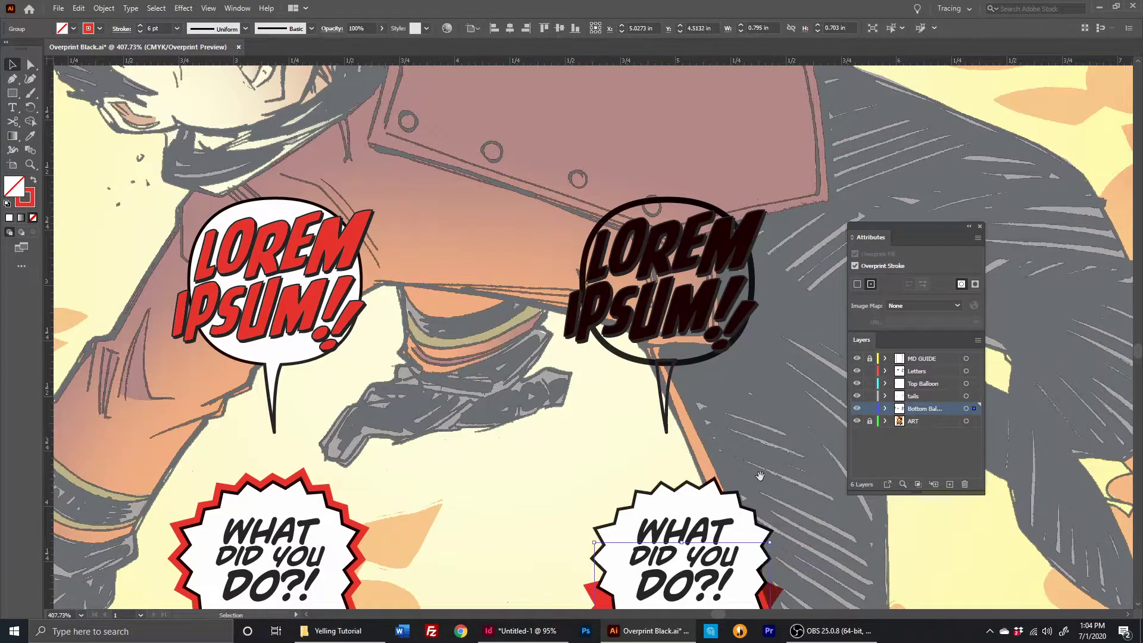
scroll(738, 296, down, 3)
key(ctrl+z)
key(ctrl+z)
key(ctrl+z)
key(ctrl+z)
key(ctrl+z)
key(ctrl+z)
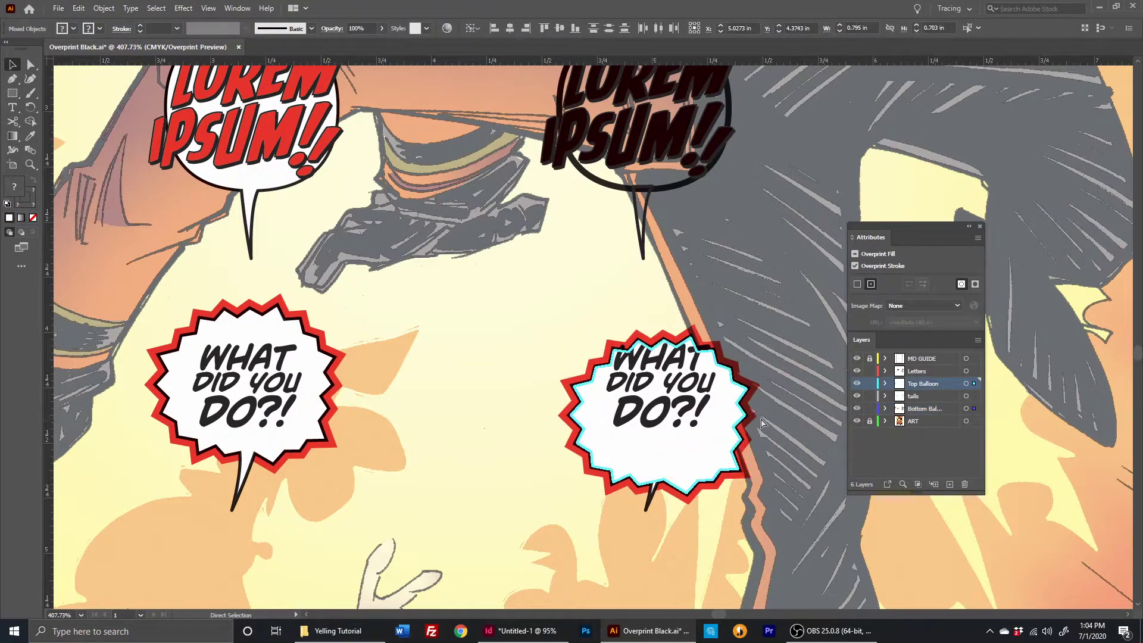
key(ctrl+z)
key(ctrl+z)
key(ctrl+z)
key(ctrl+z)
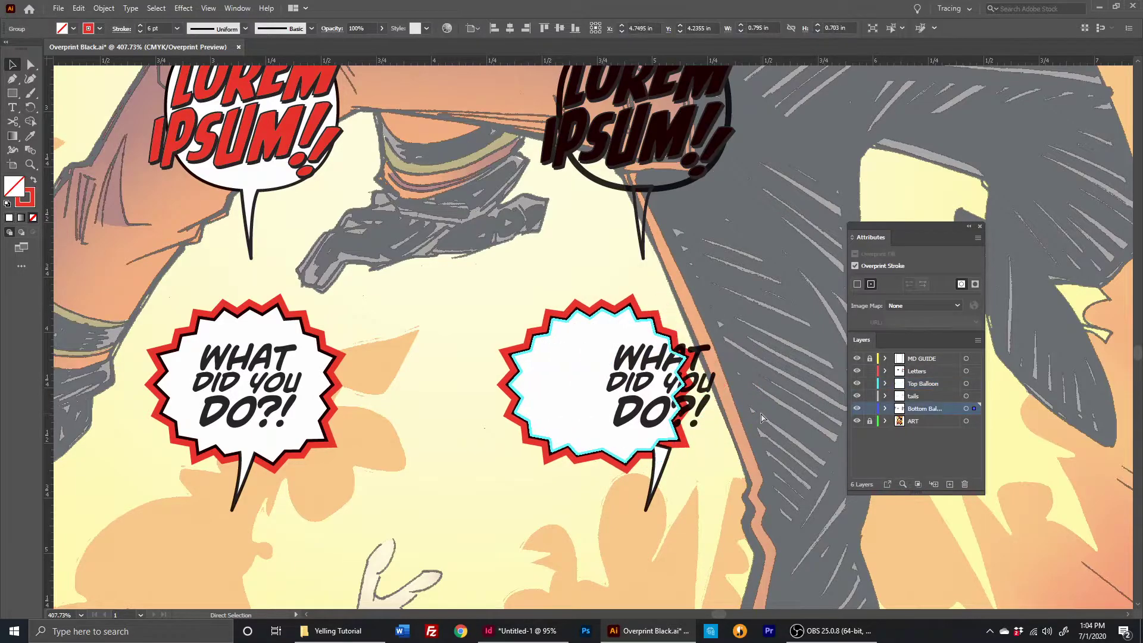
key(ctrl+z)
key(ctrl+z)
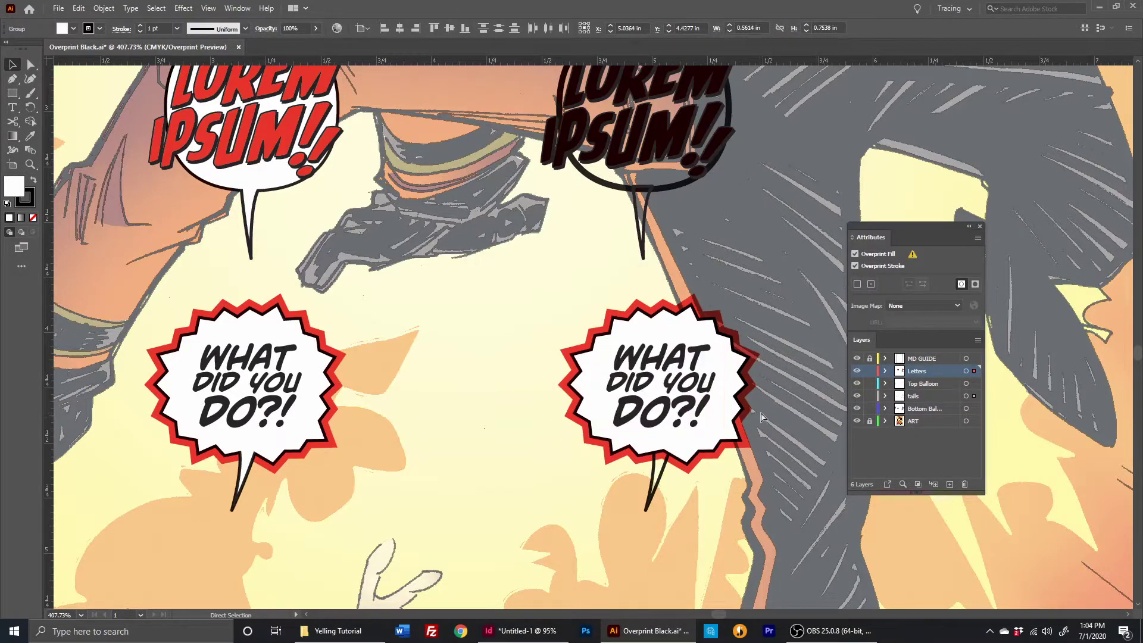
- Deselect everything and save the Overprint Black.ai document
click(781, 417)
scroll(779, 416, up, 2)
key(ctrl+minus)
key(ctrl+minus)
key(ctrl+minus)
key(ctrl+minus)
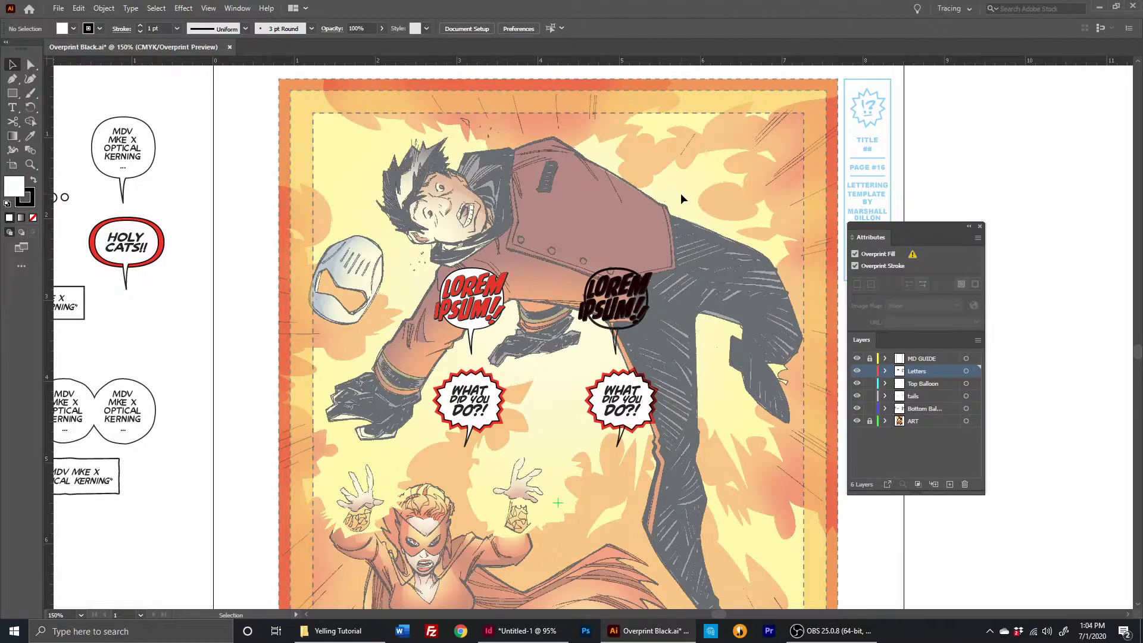
key(ctrl+0)
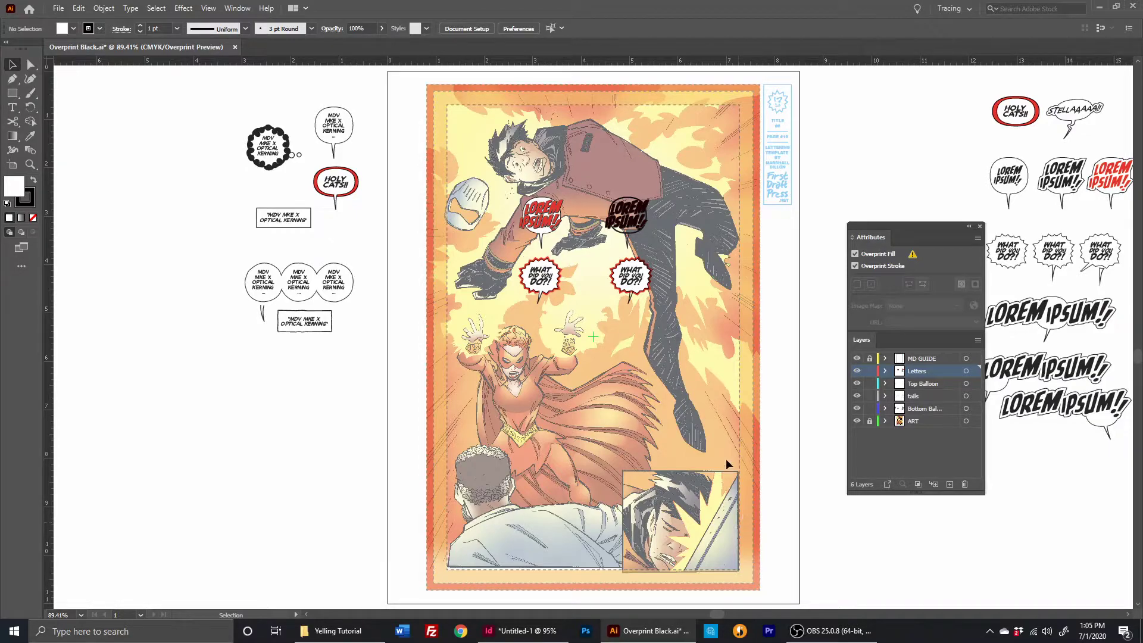
key(a)
key(ctrl+s)
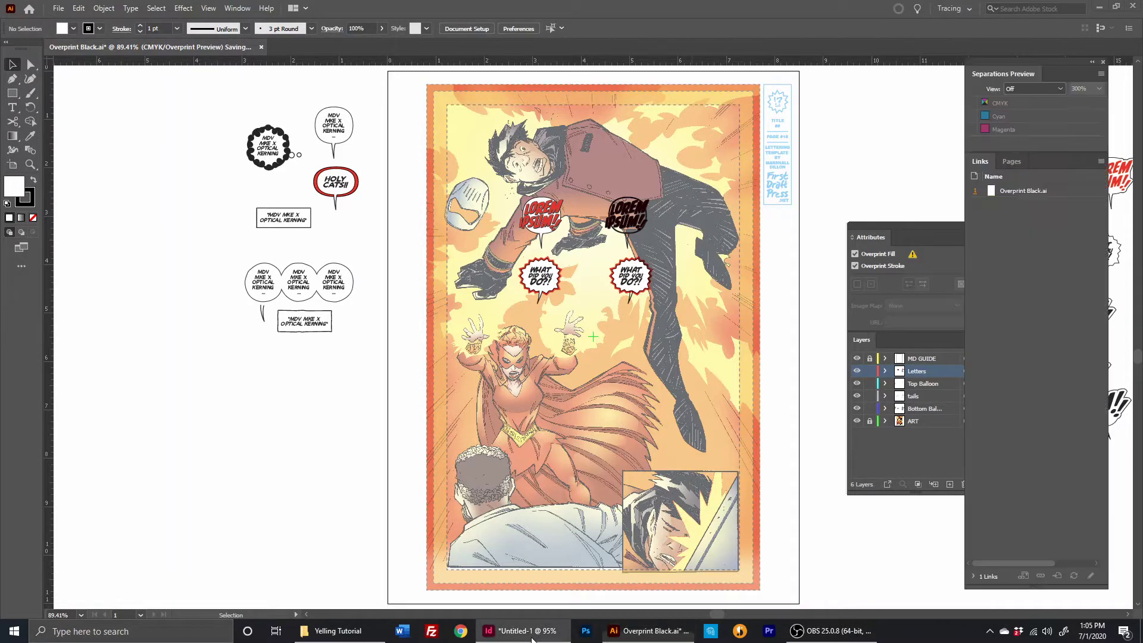
- Switch to the Untitled-1 layout in InDesign and update its Overprint Black.ai link
click(522, 631)
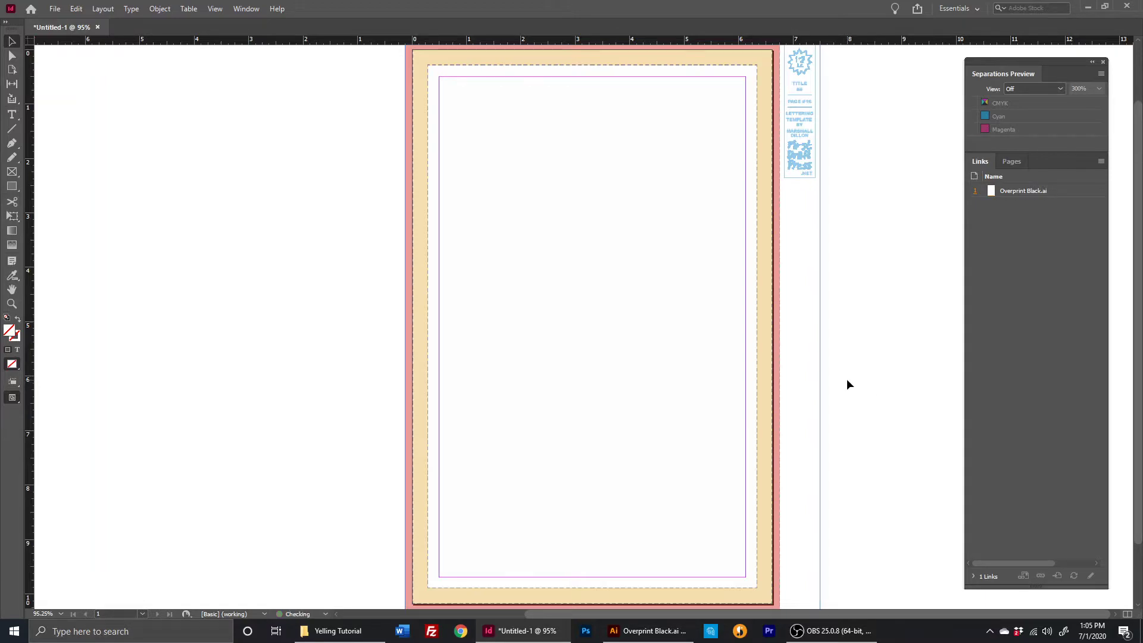
drag(877, 291, 595, 397)
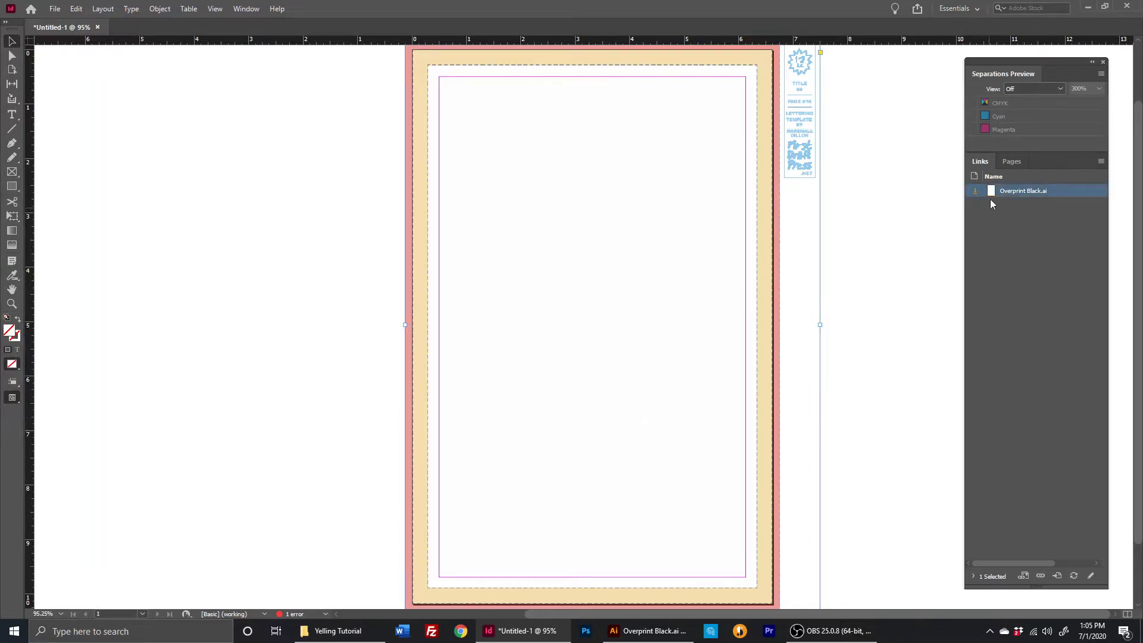
click(1013, 163)
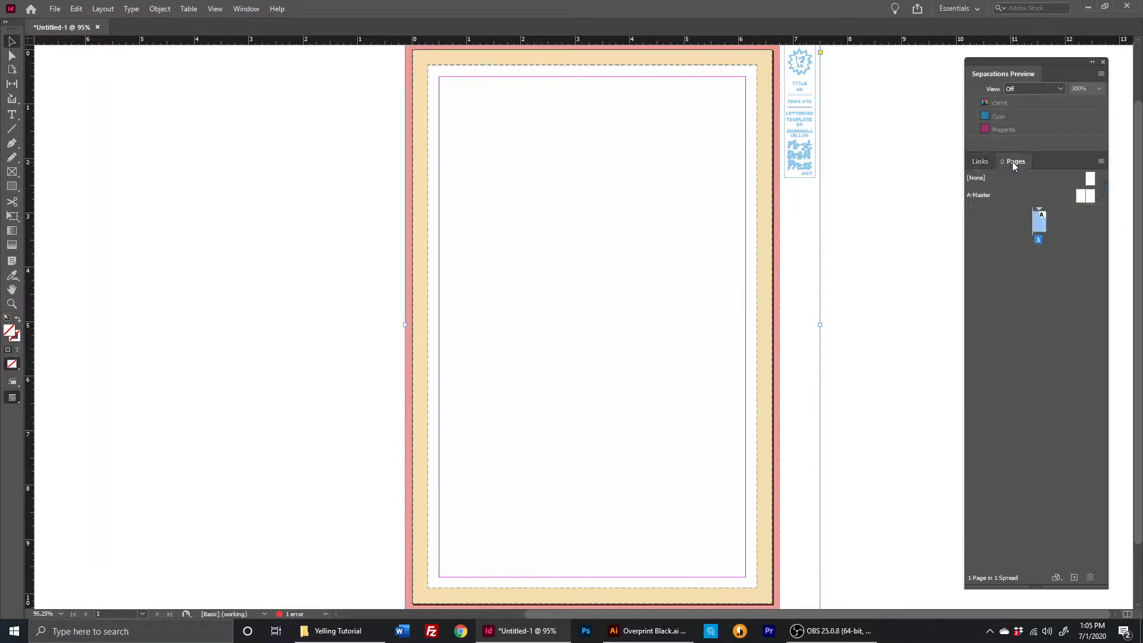
click(982, 161)
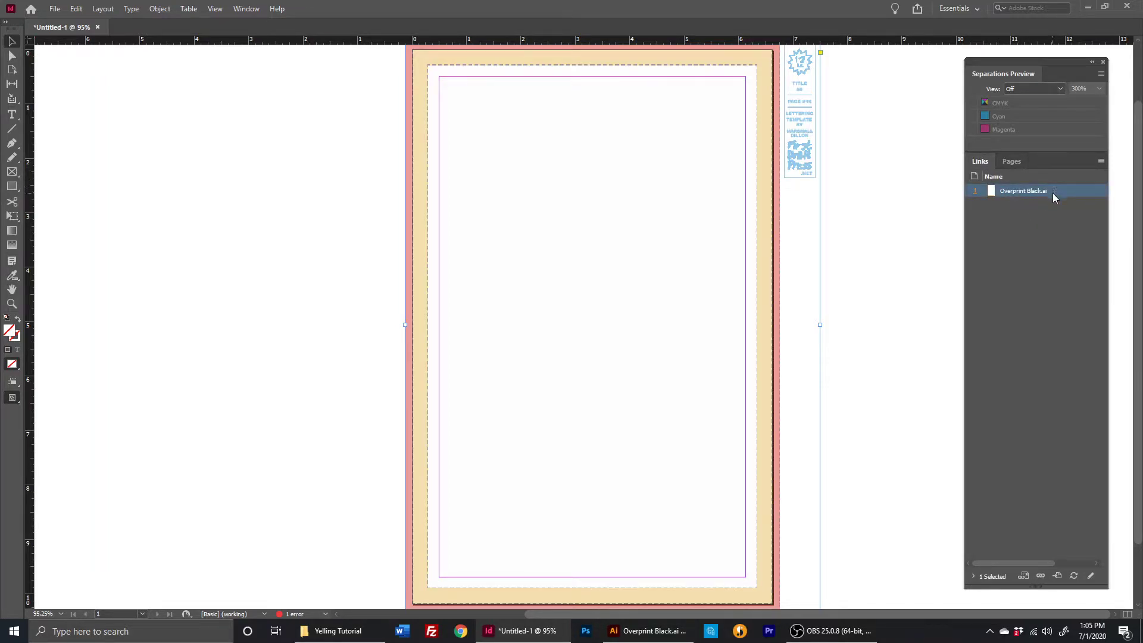
click(1073, 576)
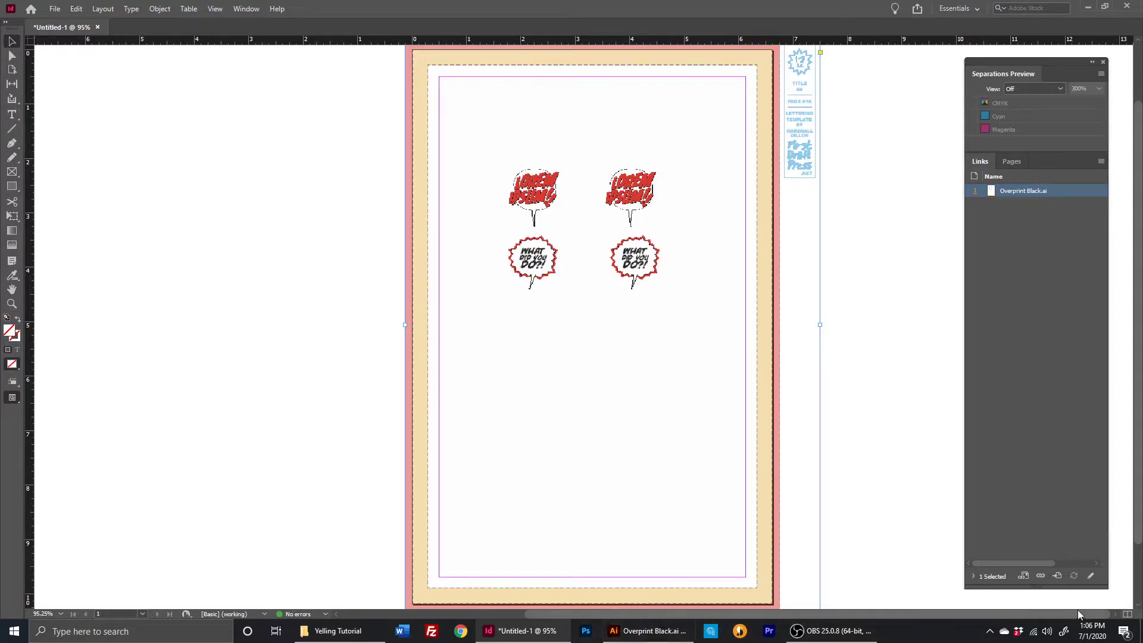
- Check the Illustrator page, then relink the placed page in InDesign to Overprint Black.ai in D:\Work\Tutorials\Overprint Blacks
click(647, 630)
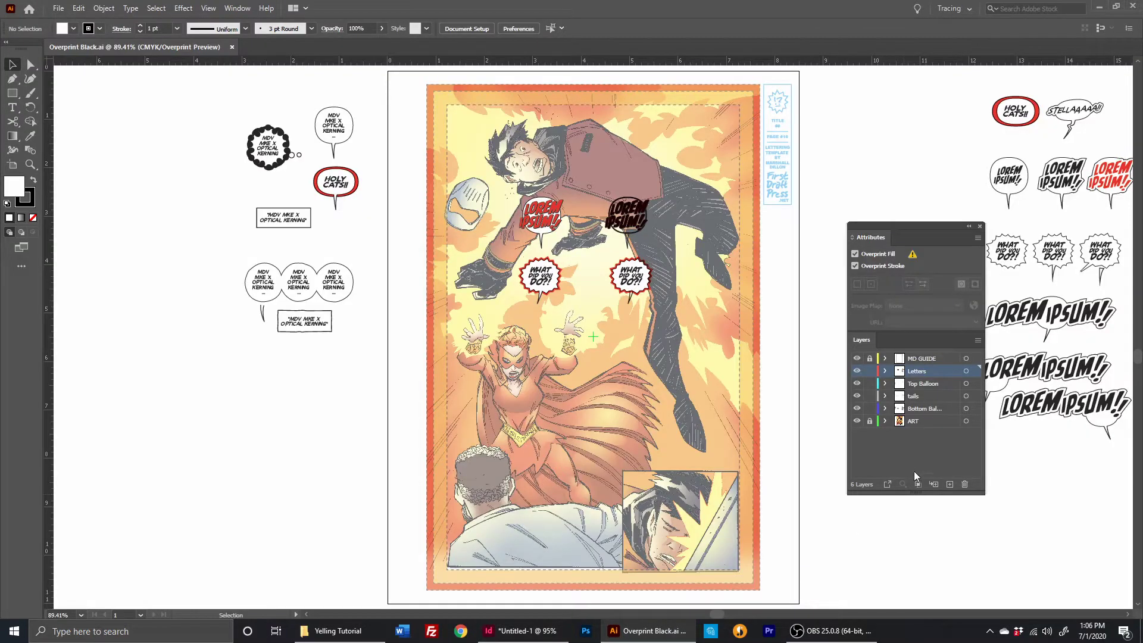
click(522, 630)
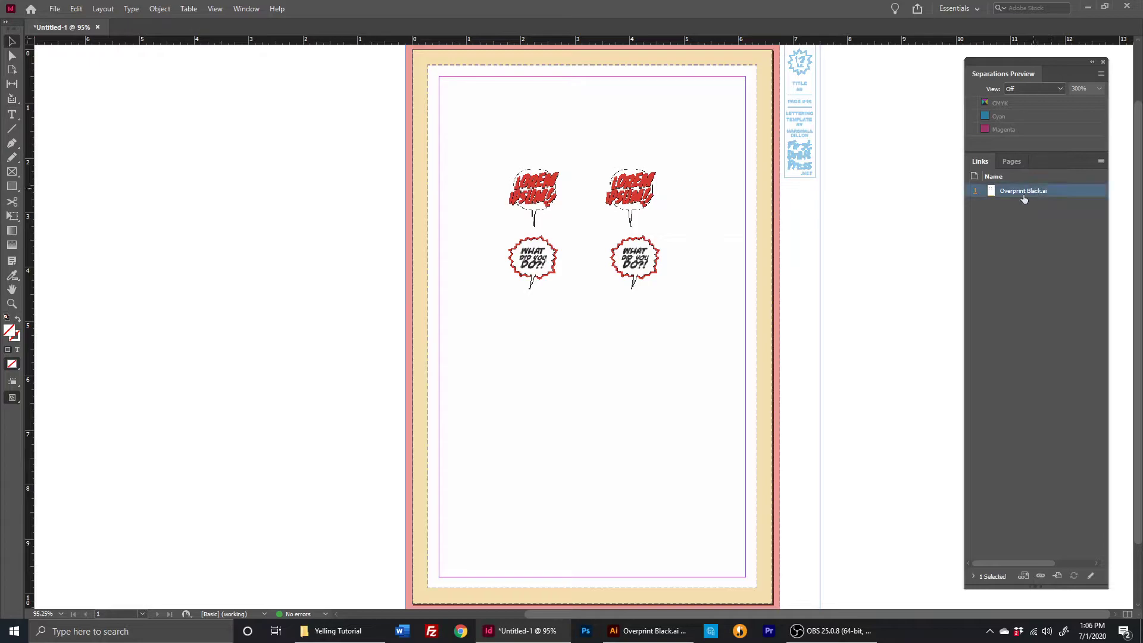
click(1040, 576)
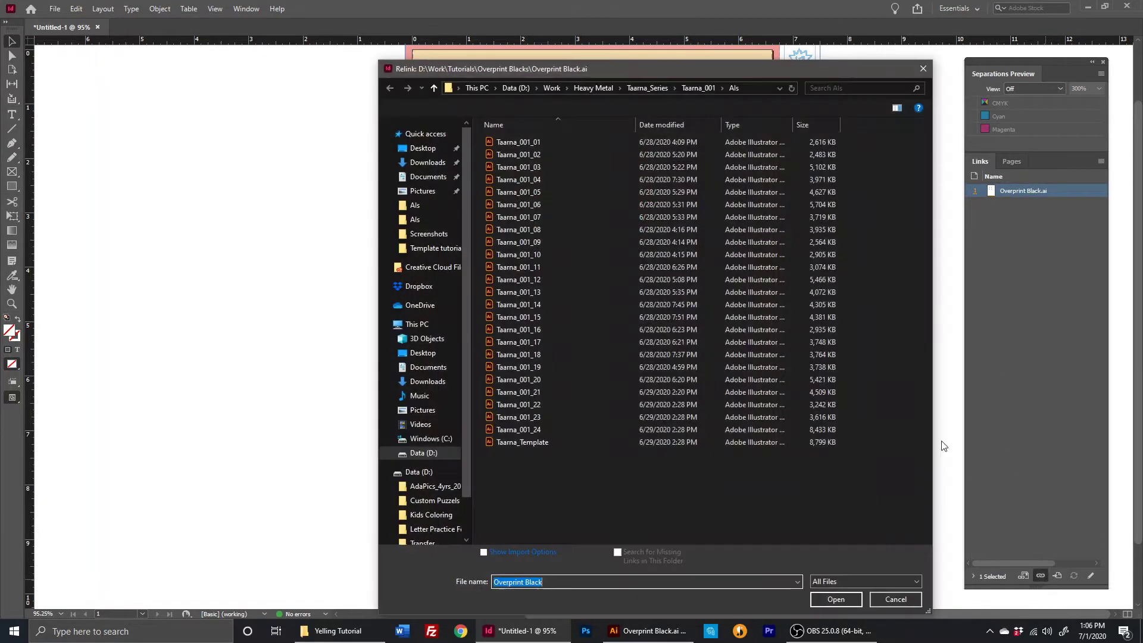
click(546, 88)
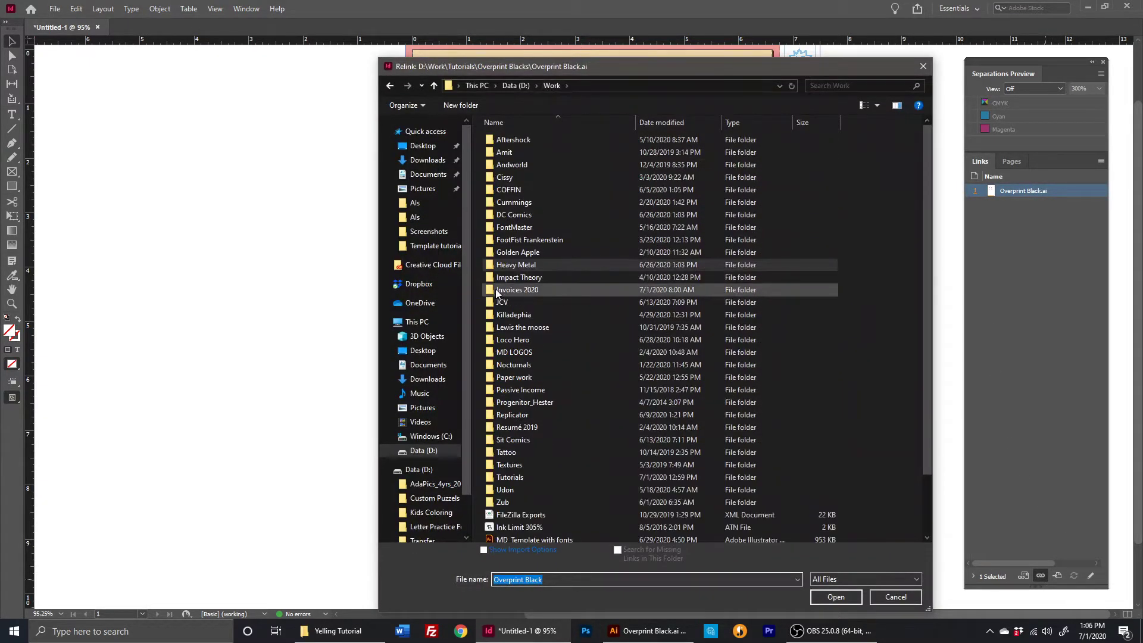
click(473, 85)
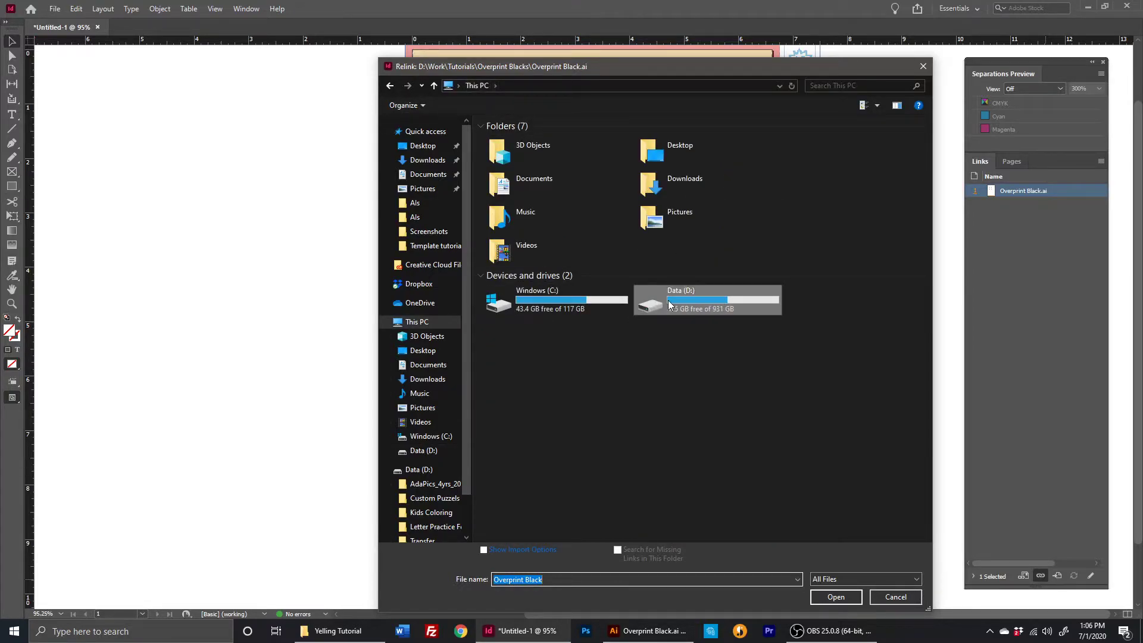
double_click(586, 300)
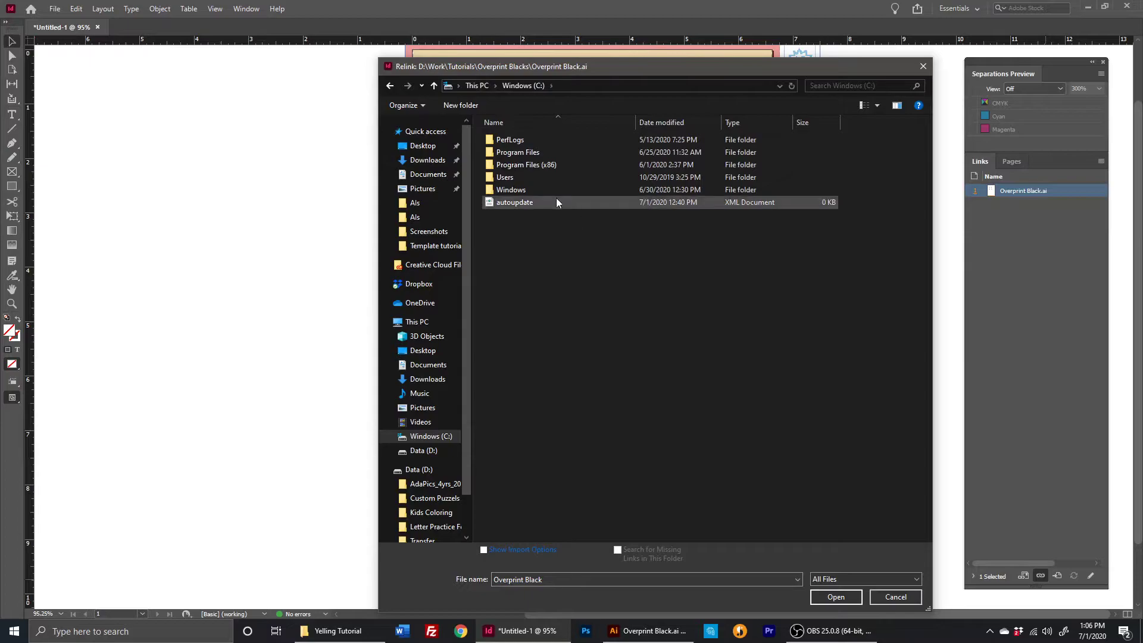
click(424, 148)
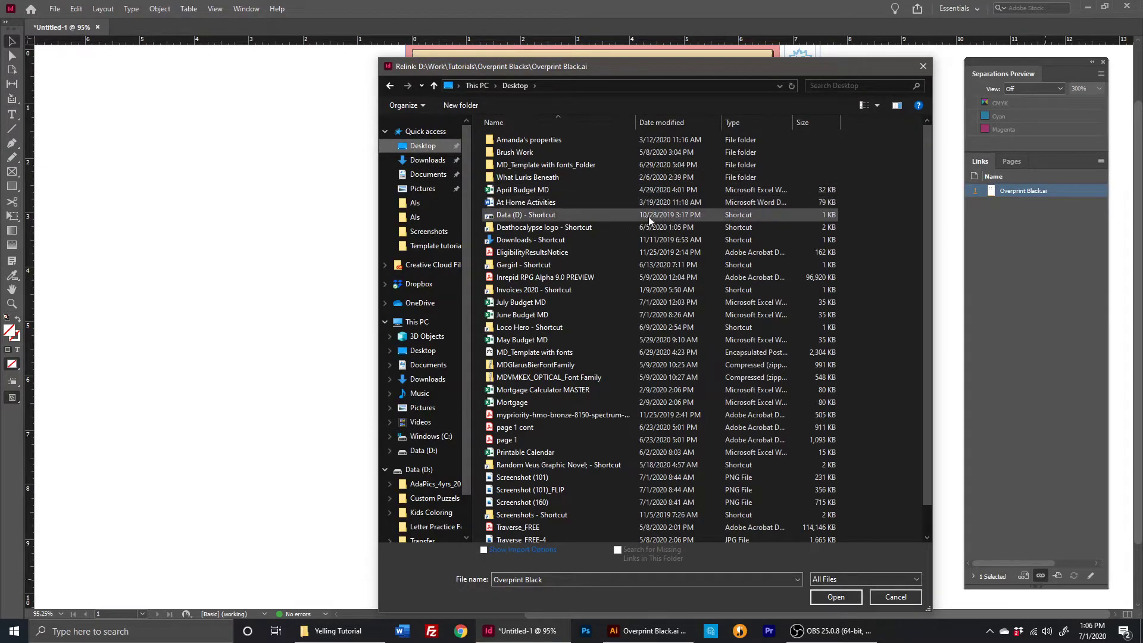
click(480, 85)
double_click(705, 308)
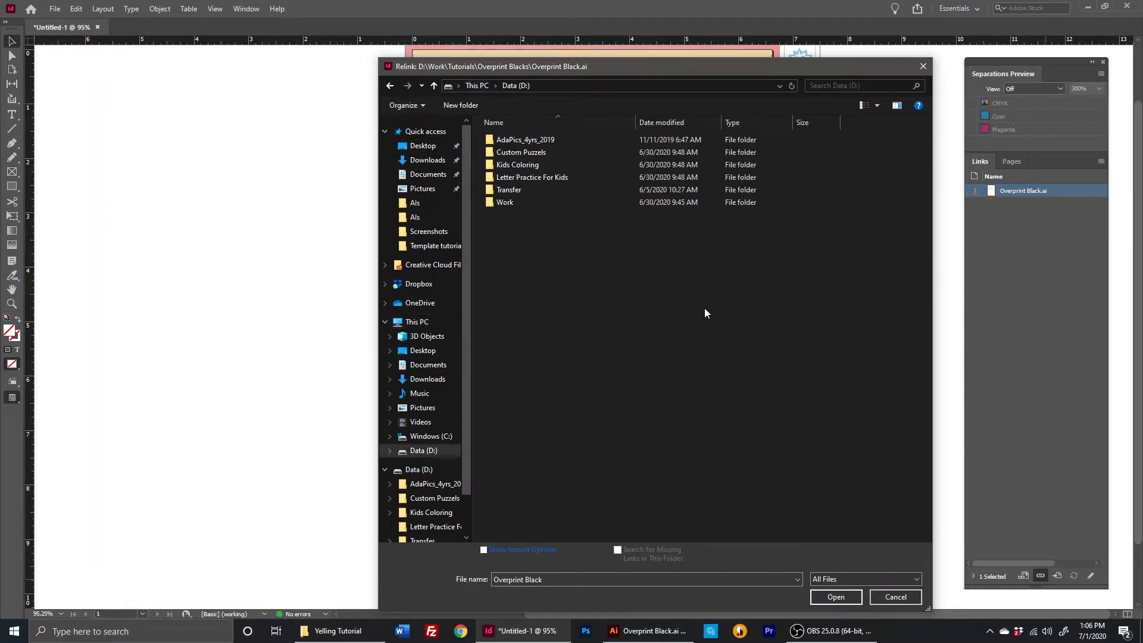
double_click(512, 205)
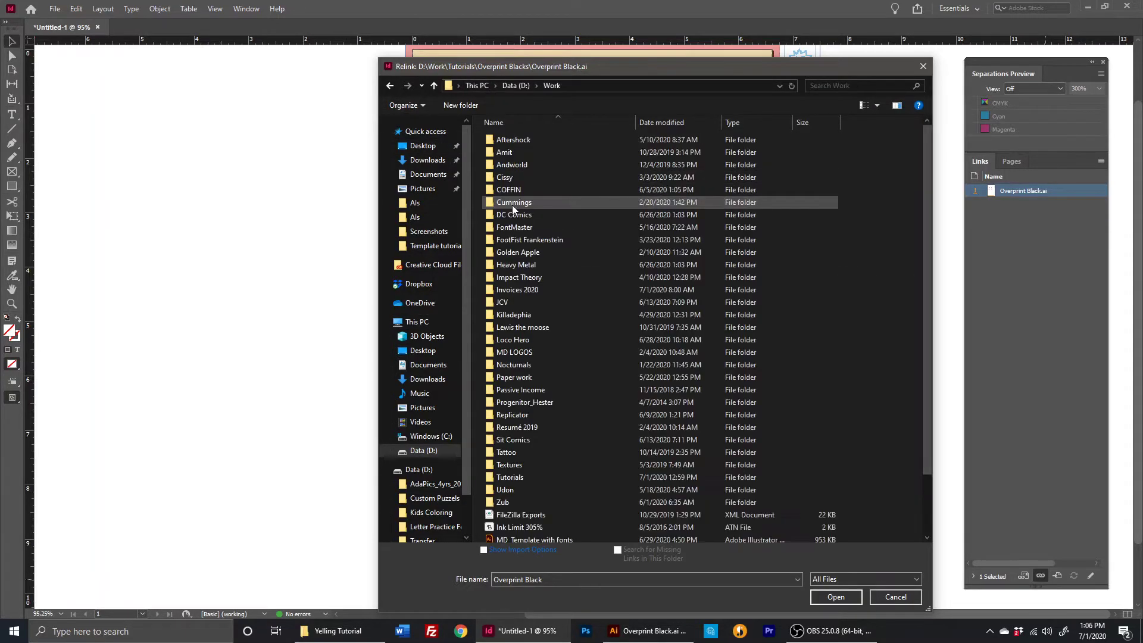
double_click(531, 476)
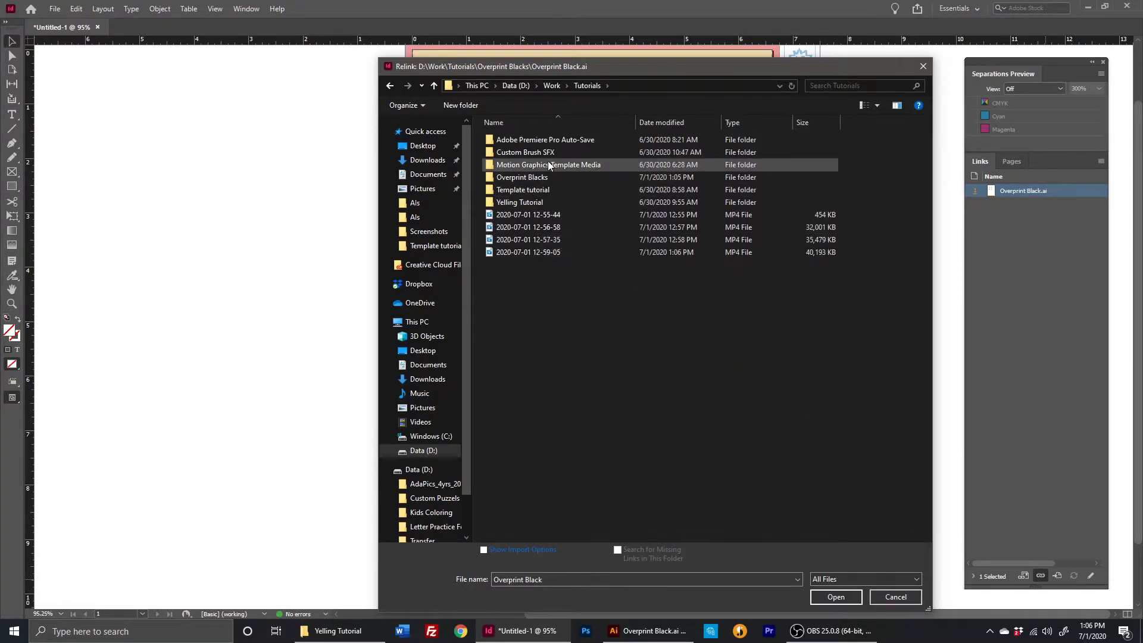
click(532, 190)
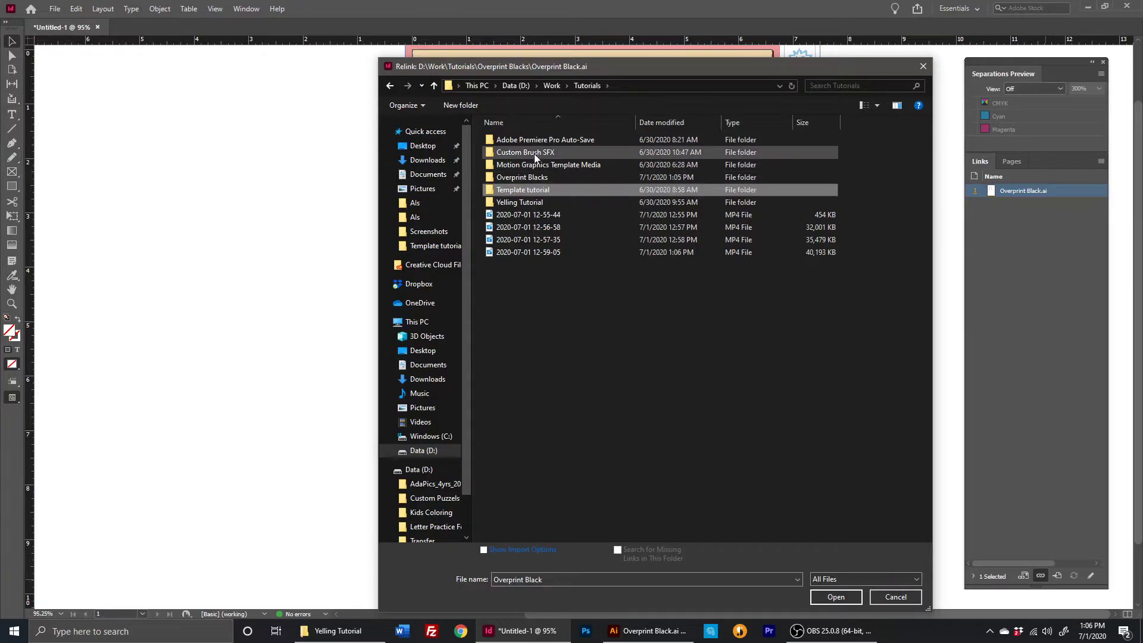
double_click(532, 178)
double_click(508, 141)
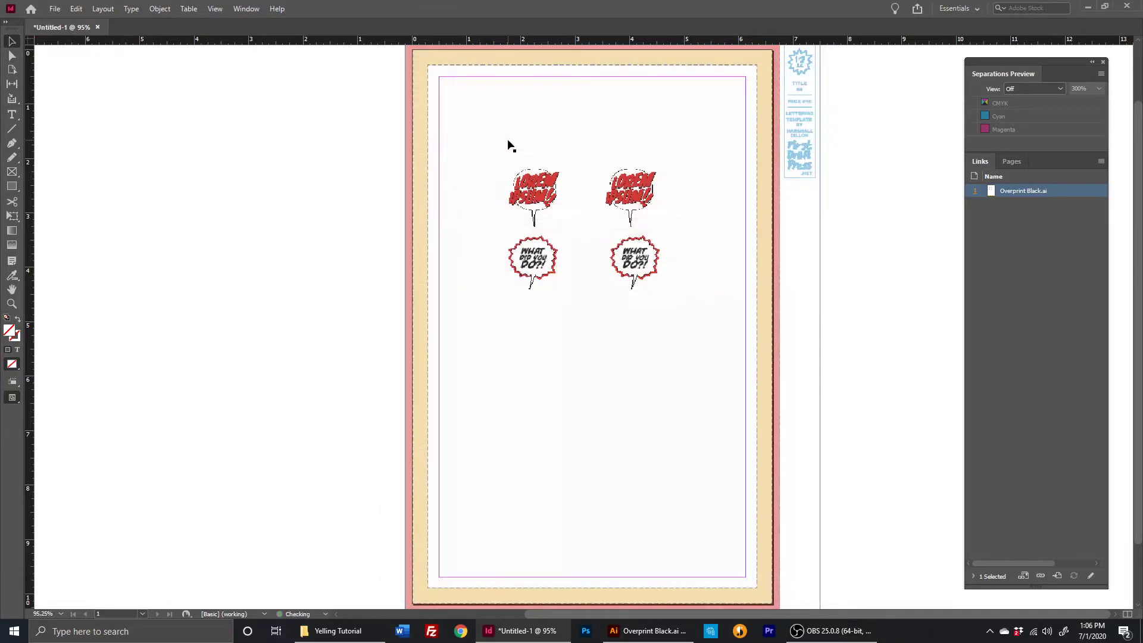
- Switch to Illustrator, unlock the ART layer, save Overprint Black.ai and return to the InDesign layout
click(647, 631)
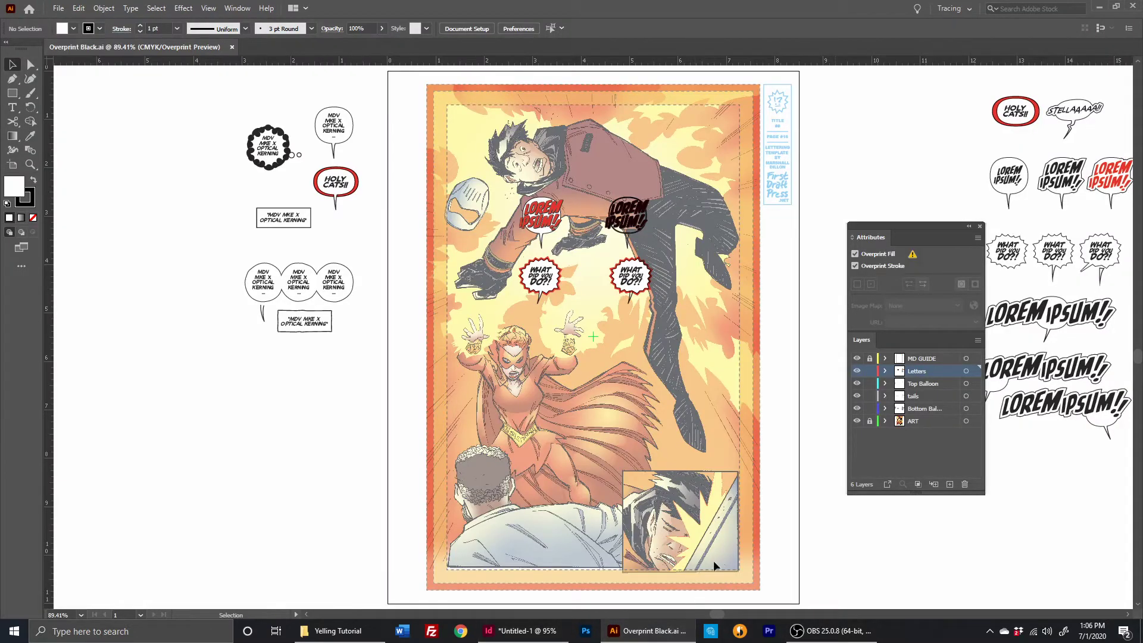
click(870, 420)
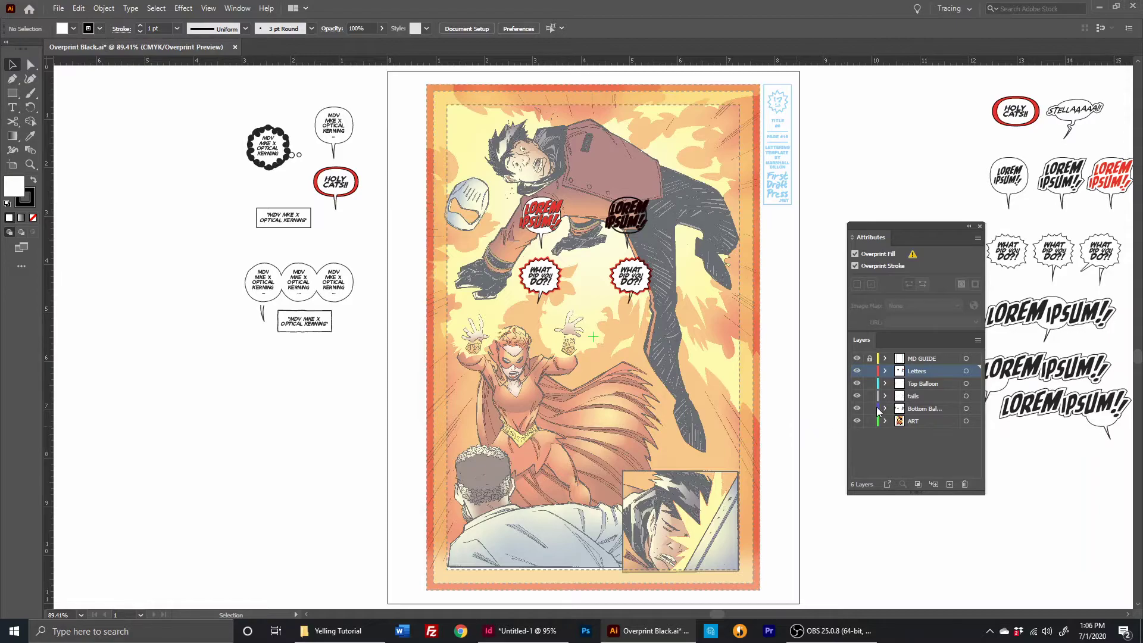
key(ctrl+s)
key(alt+Tab)
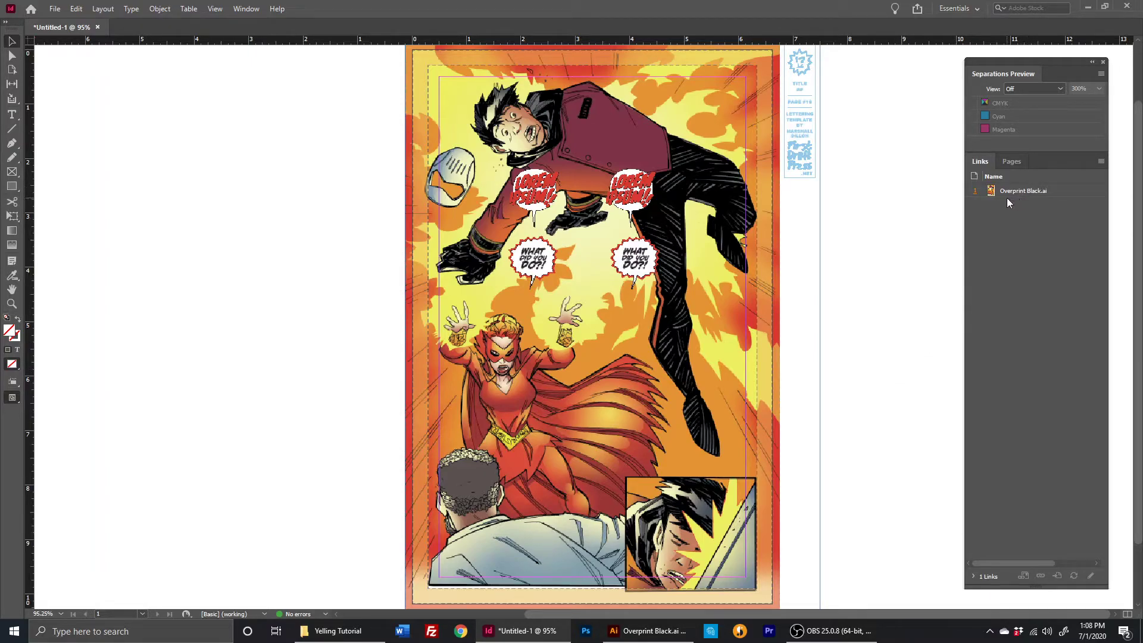
- Turn on Overprint Preview for the layout and inspect the balloons over the dark artwork, ending with the whole page in view
click(613, 327)
key(z)
drag(702, 202, 709, 350)
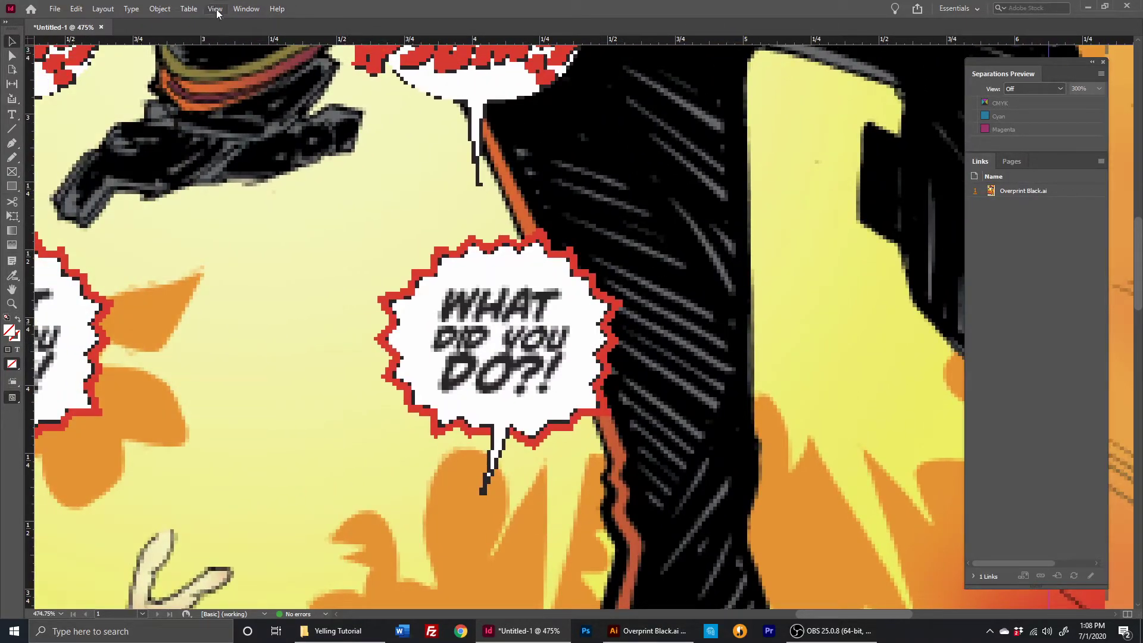
click(214, 9)
click(230, 23)
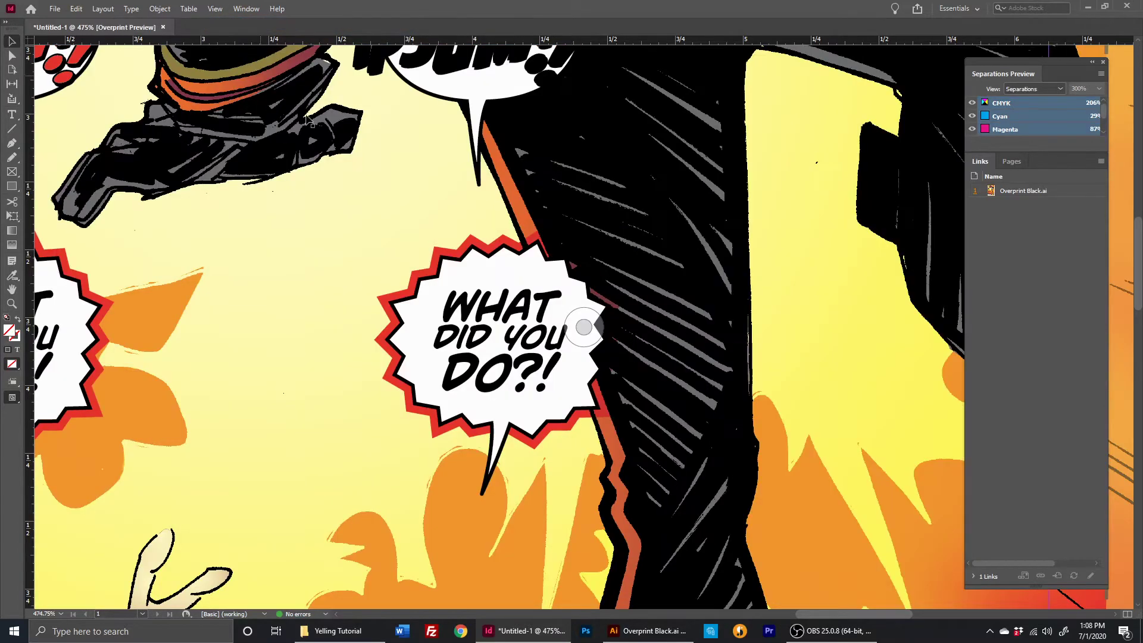
scroll(680, 267, up, 4)
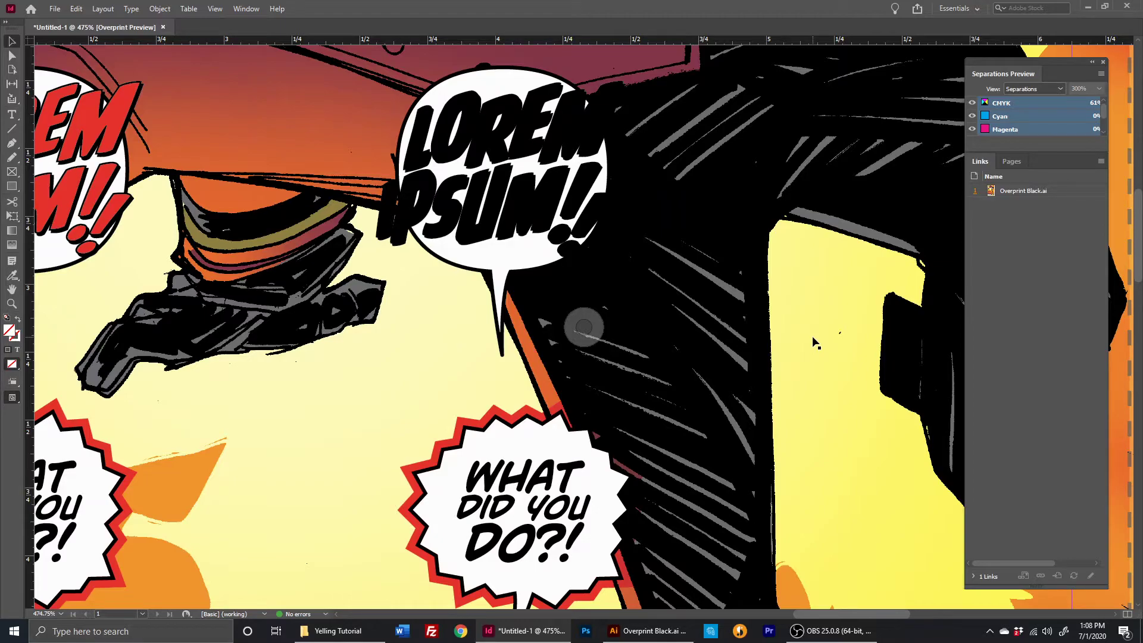
key(ctrl+0)
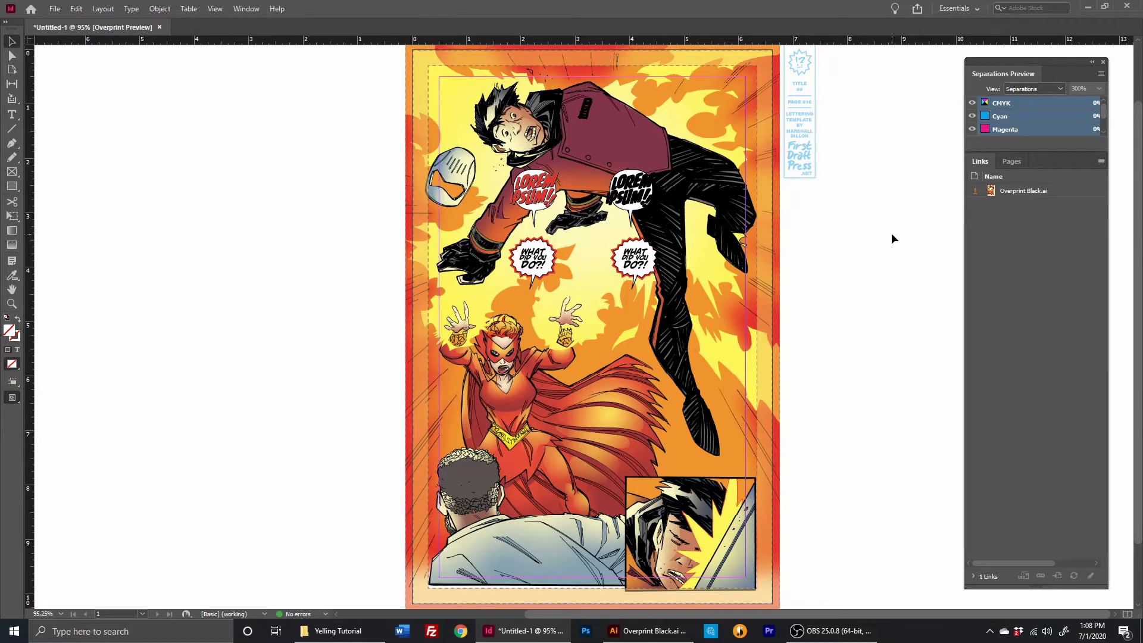
- Export the layout as a print PDF named Overprint Black example into D:\Work\Tutorials\Overprint Blacks using the PROOFS preset
key(ctrl+e)
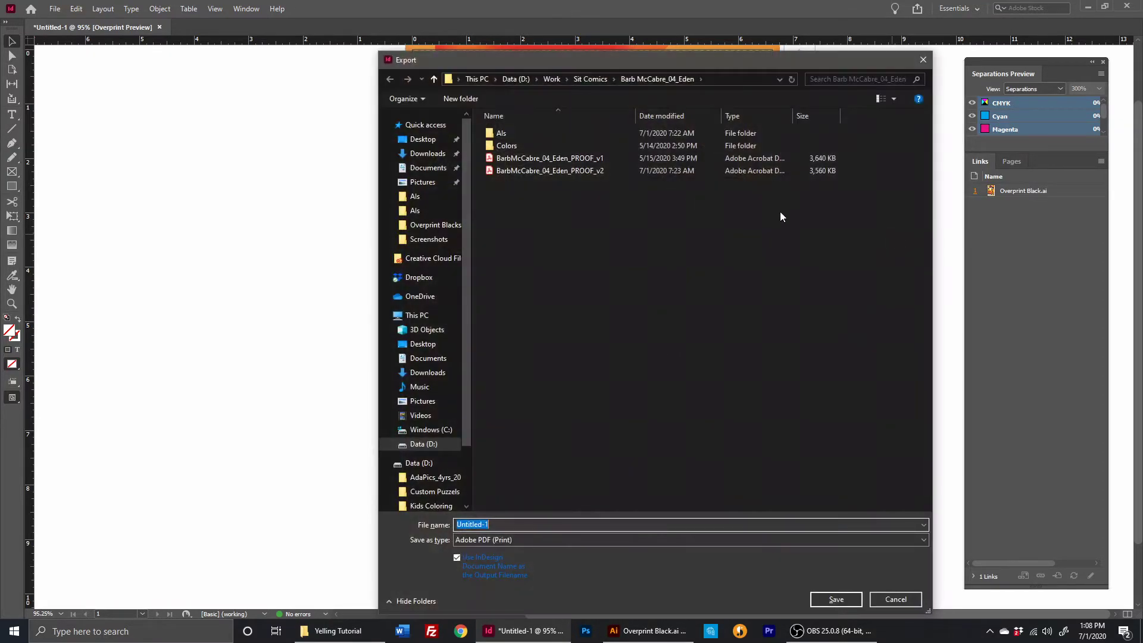
click(554, 76)
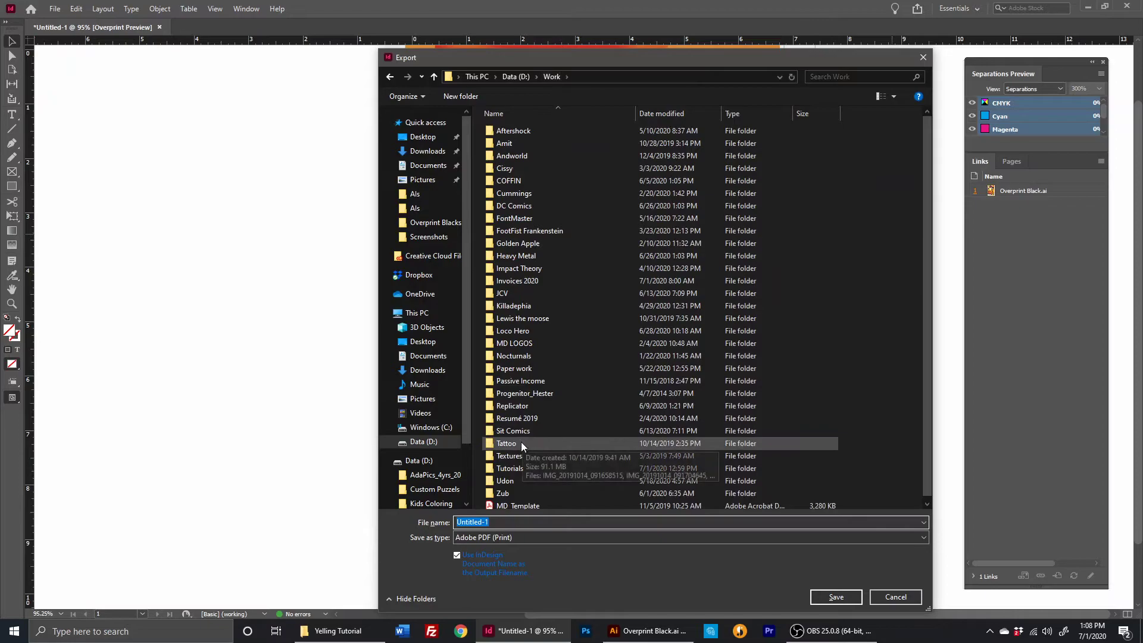
double_click(510, 470)
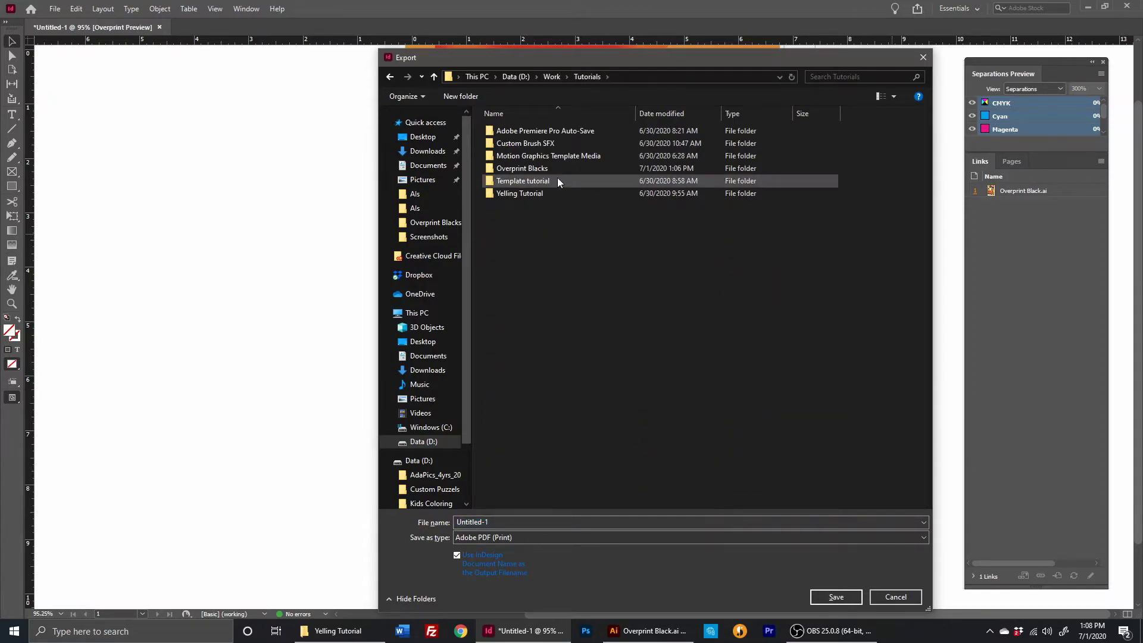
double_click(521, 168)
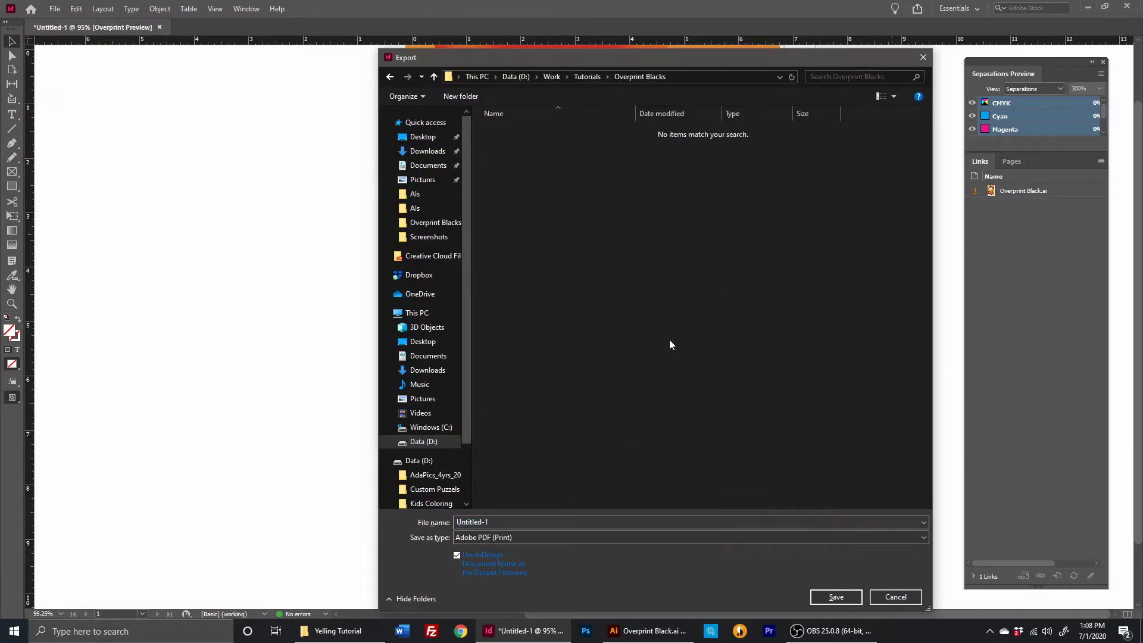
click(522, 522)
text(O)
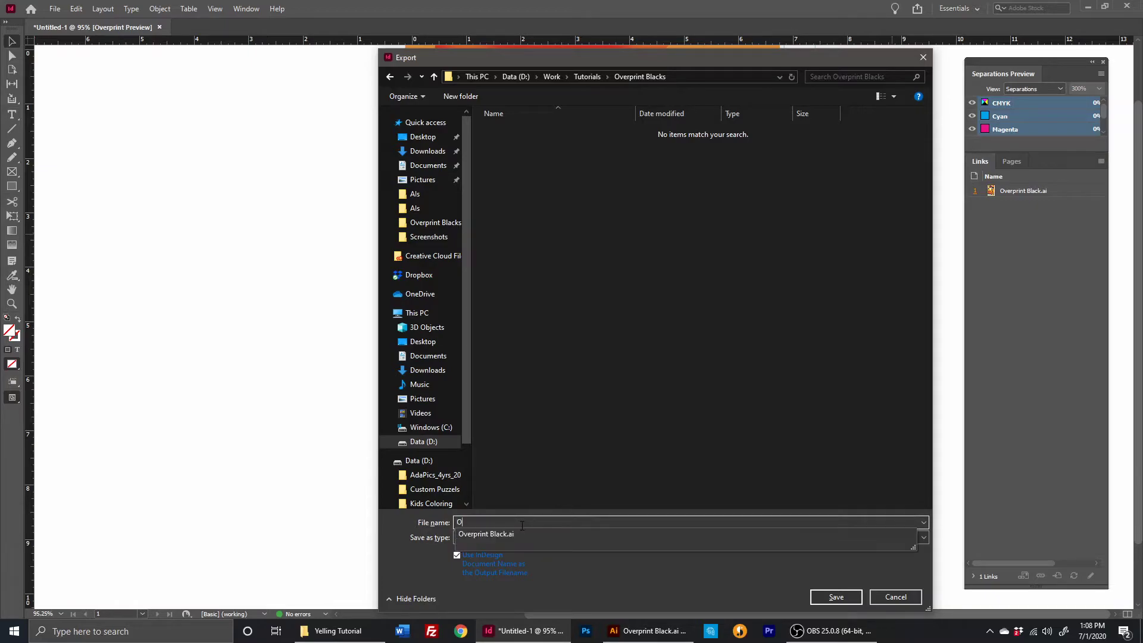
text(verprint Black example)
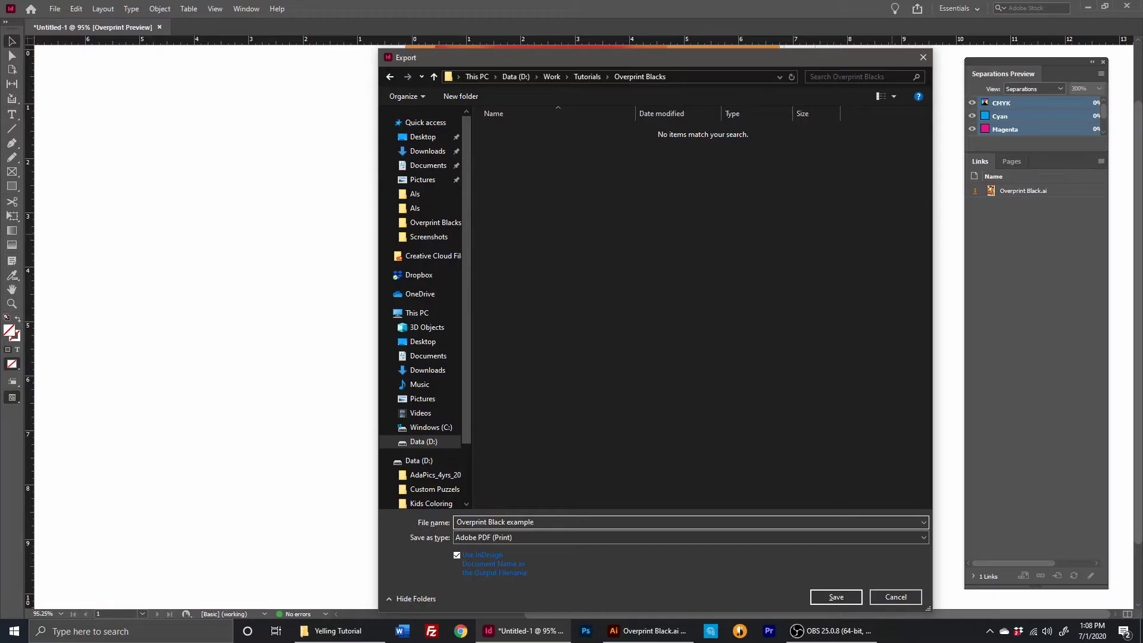
key(Return)
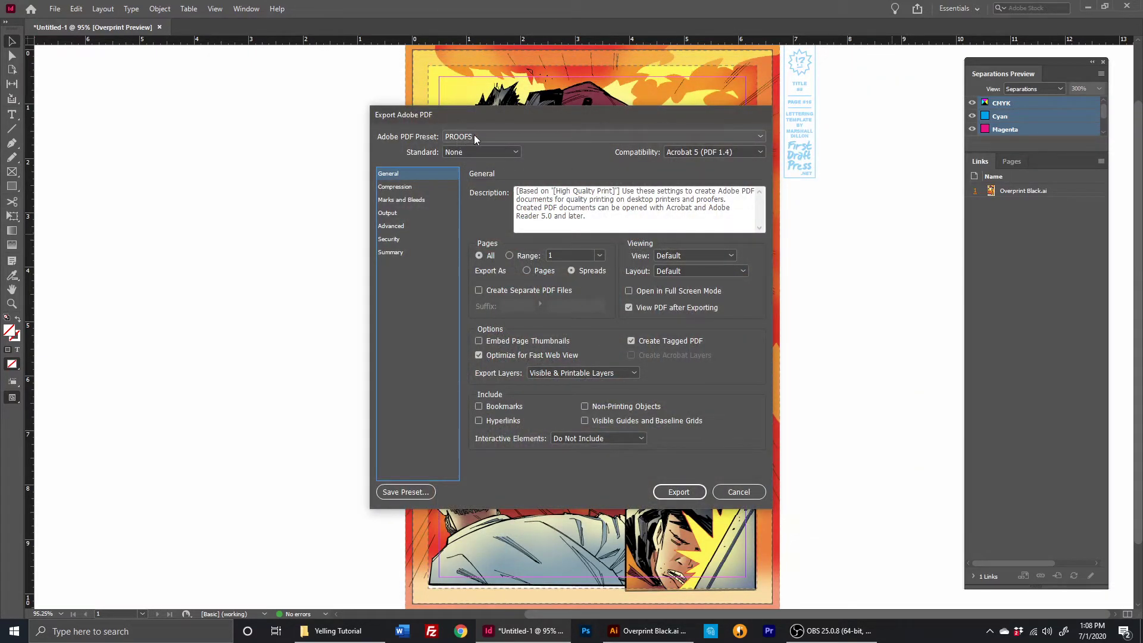
click(678, 491)
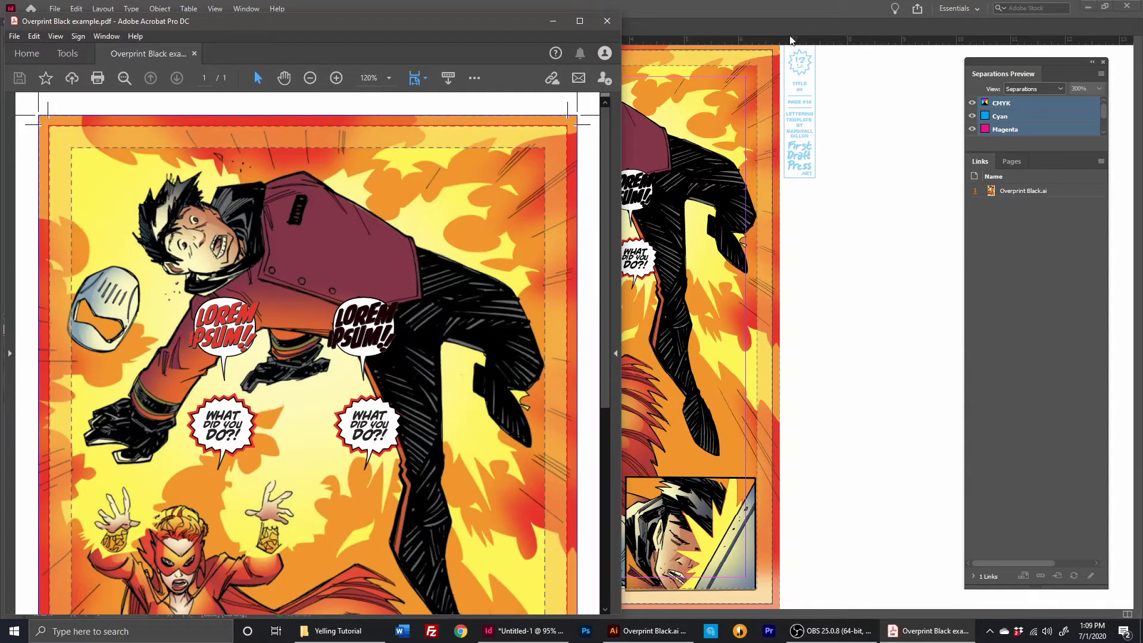
- Maximize the exported PDF in Acrobat and examine the balloon lettering over the artwork
click(578, 21)
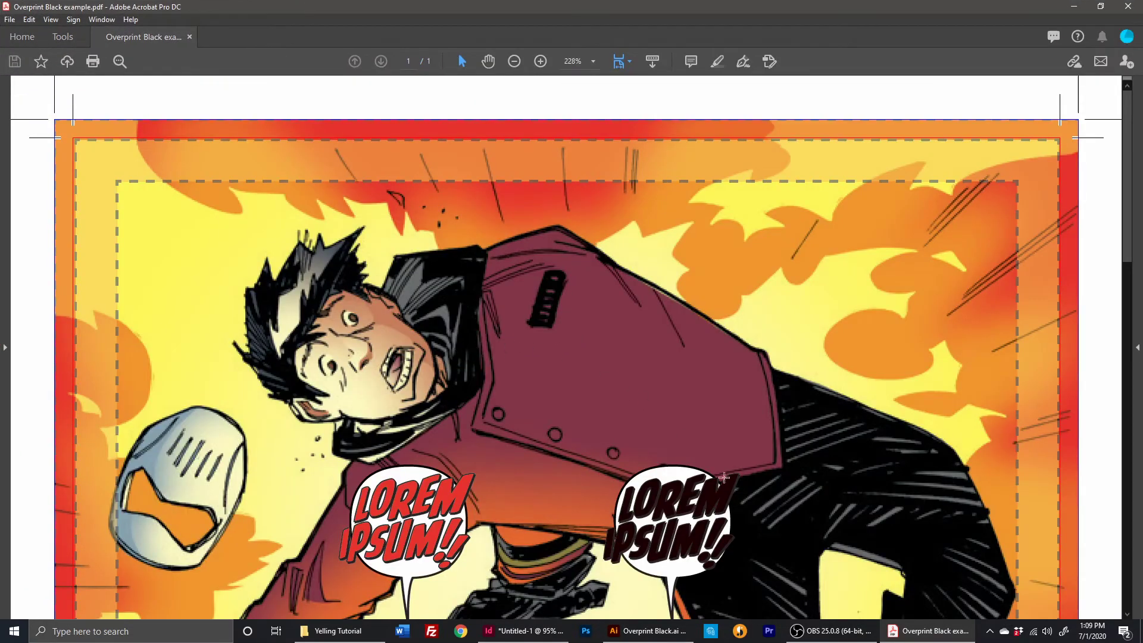
scroll(733, 492, down, 2)
ctrl+scroll(741, 484, down, 1)
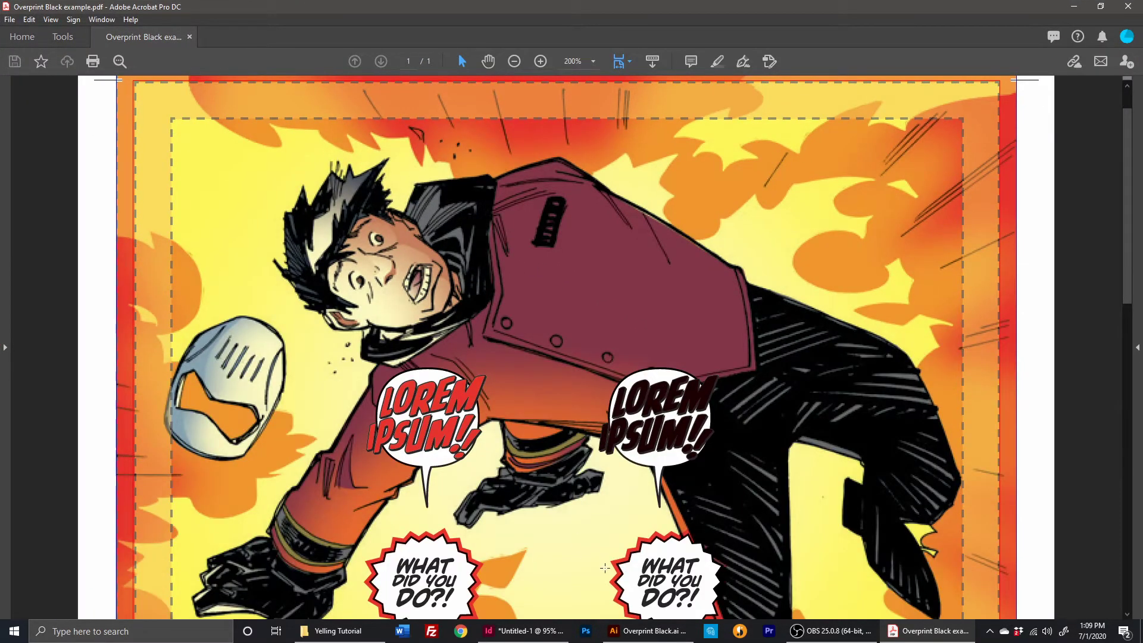
- Set Use Overprint Preview to Only For PDF/X Files in the Page Display preferences and apply it
click(31, 19)
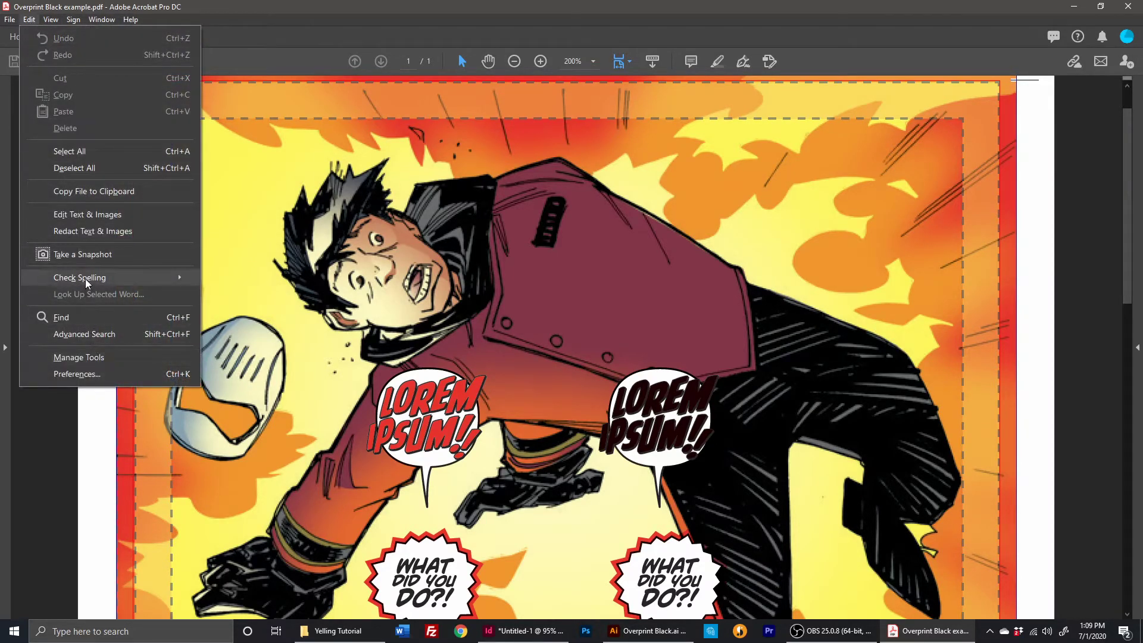
click(89, 374)
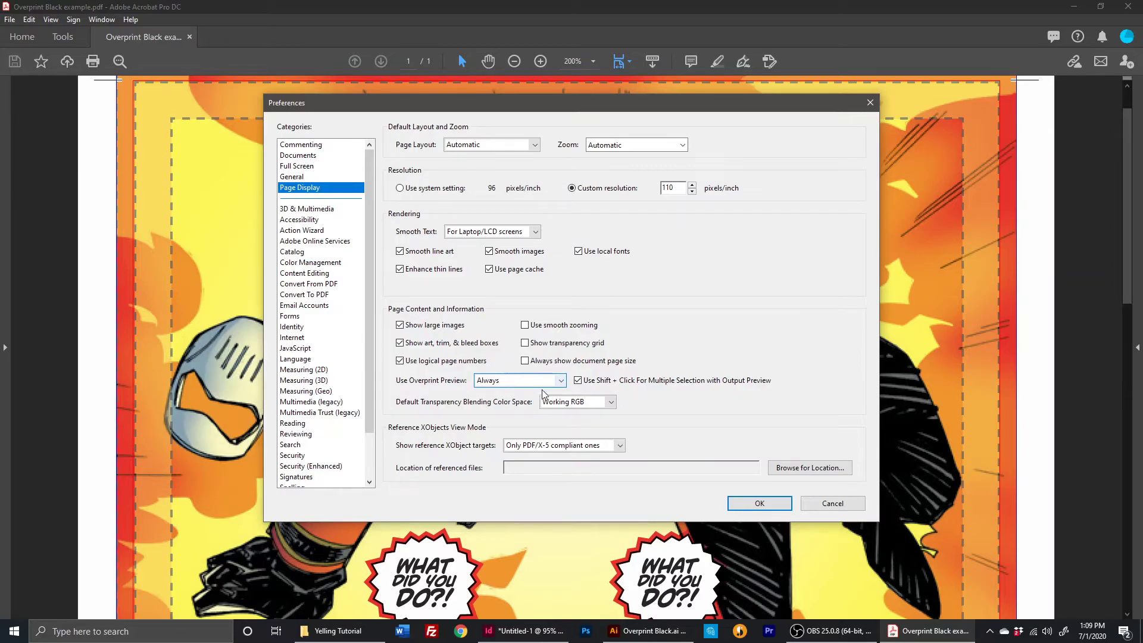
click(560, 381)
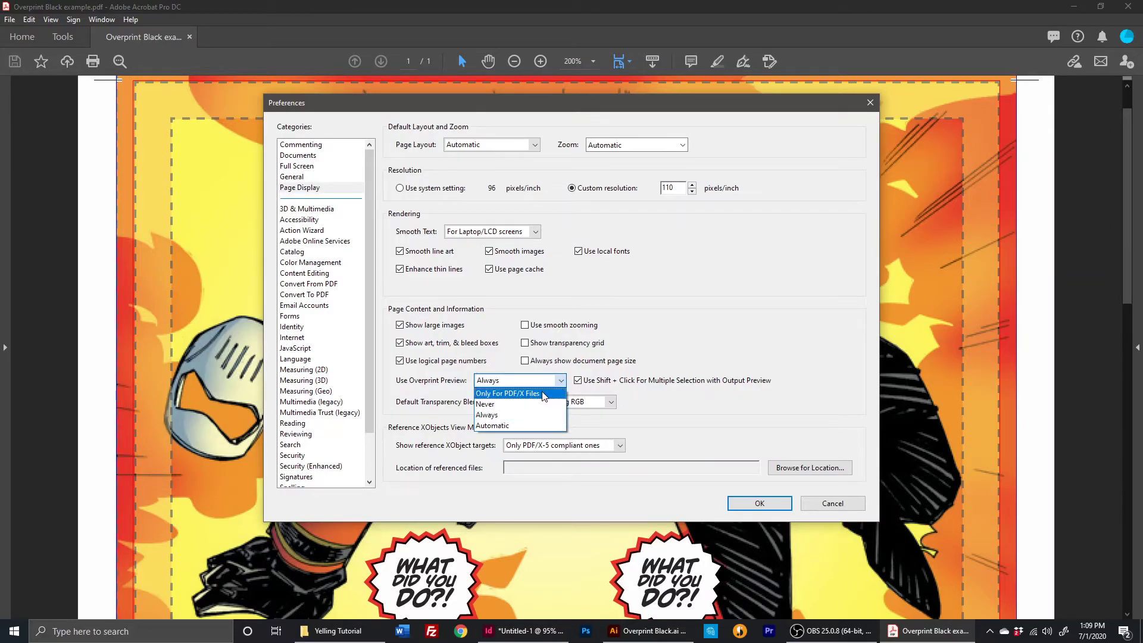
click(543, 394)
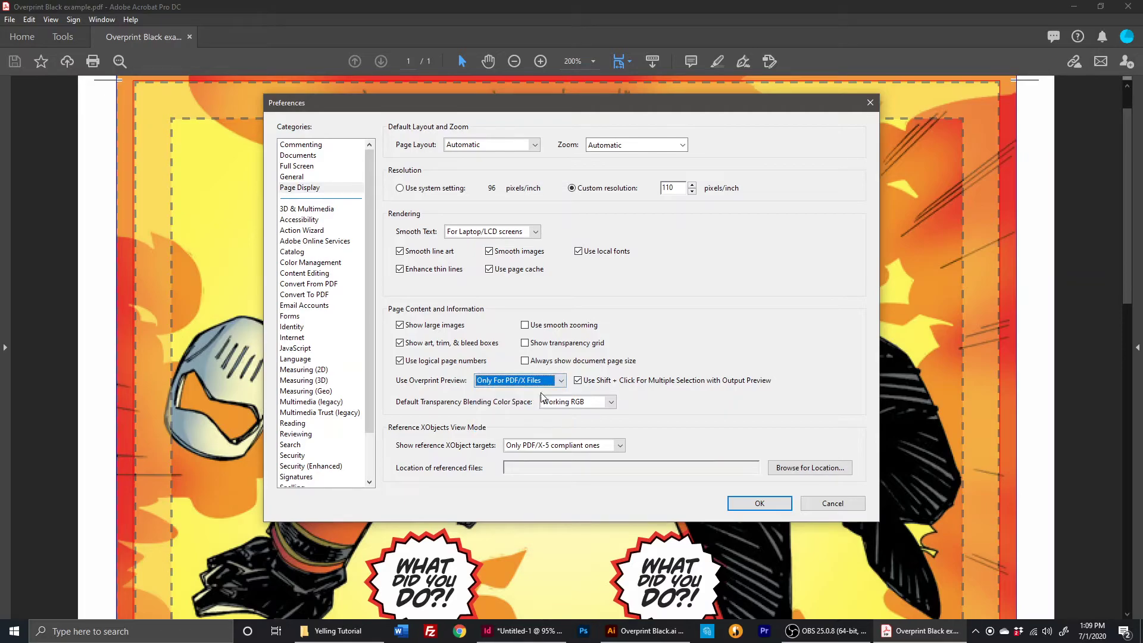
click(764, 504)
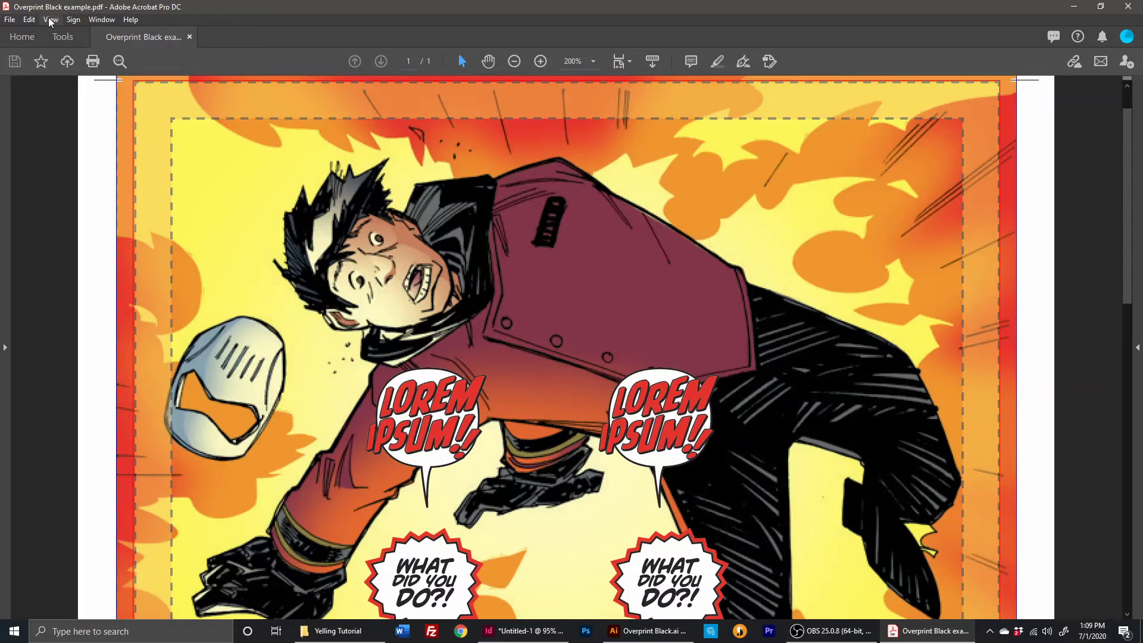
- Set Use Overprint Preview to Always in the Page Display preferences and check the balloons, ending with the full PDF page in view
click(29, 19)
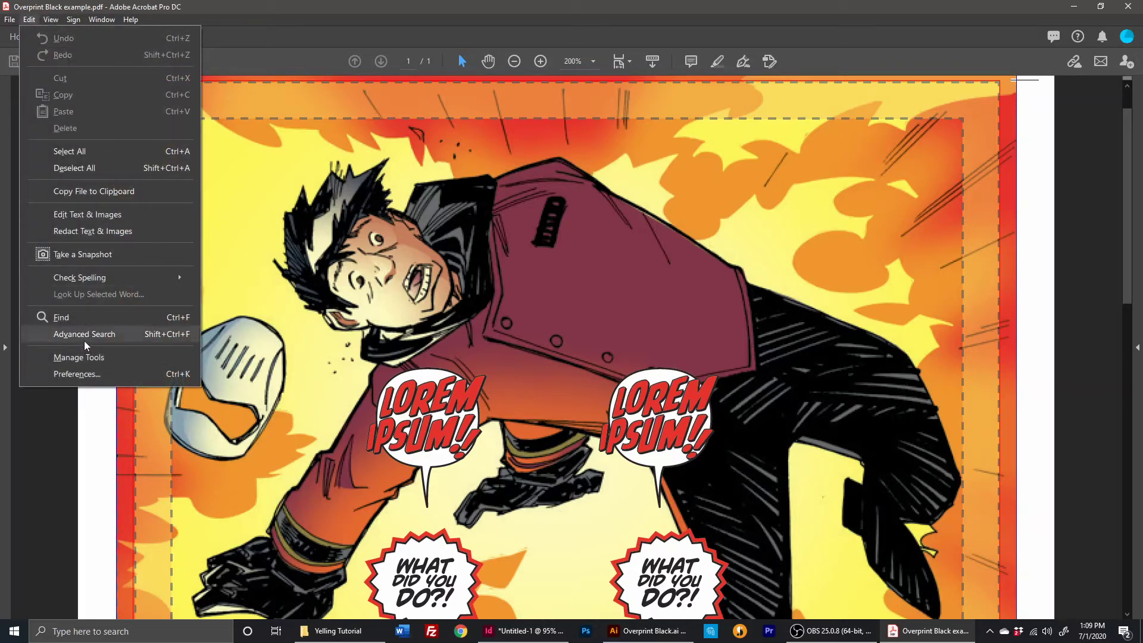
click(90, 375)
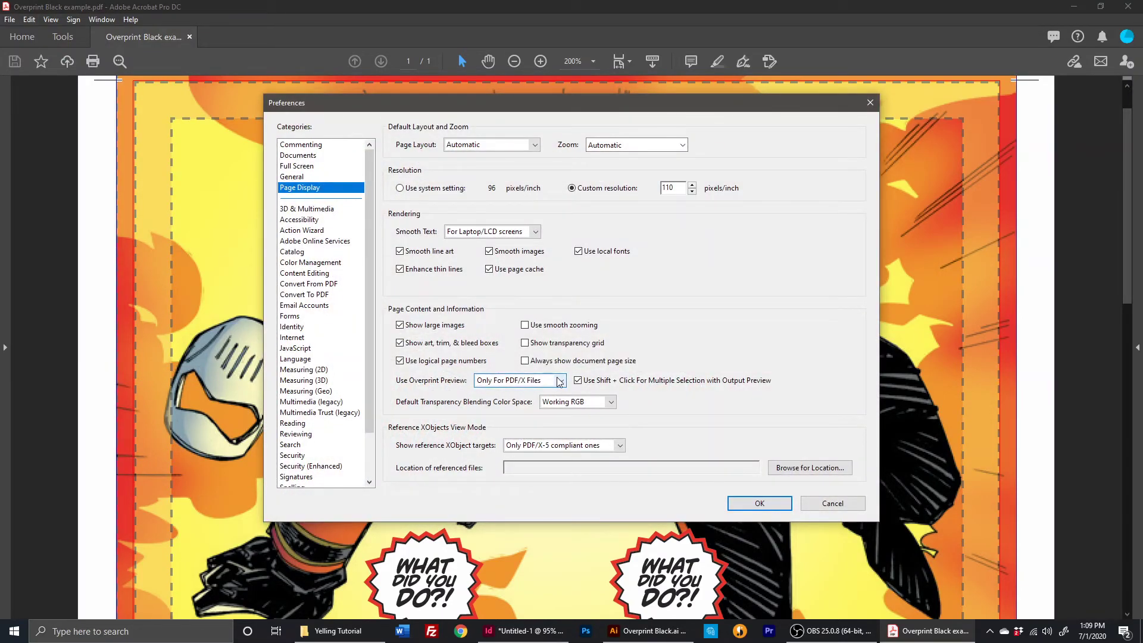
click(562, 381)
click(505, 423)
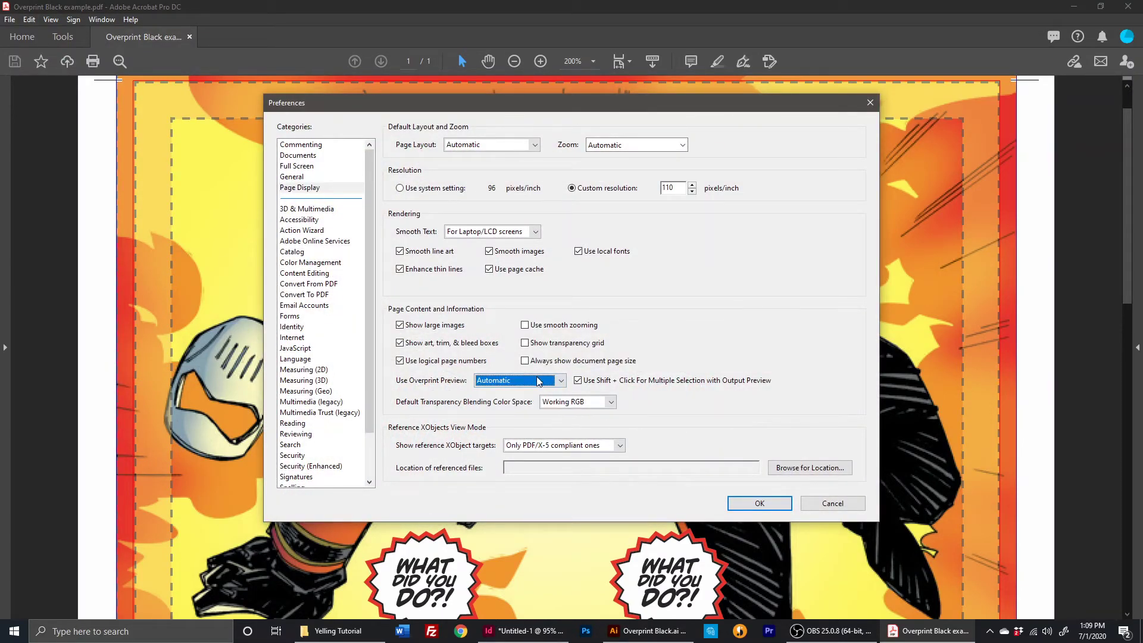
click(560, 381)
click(515, 420)
click(759, 503)
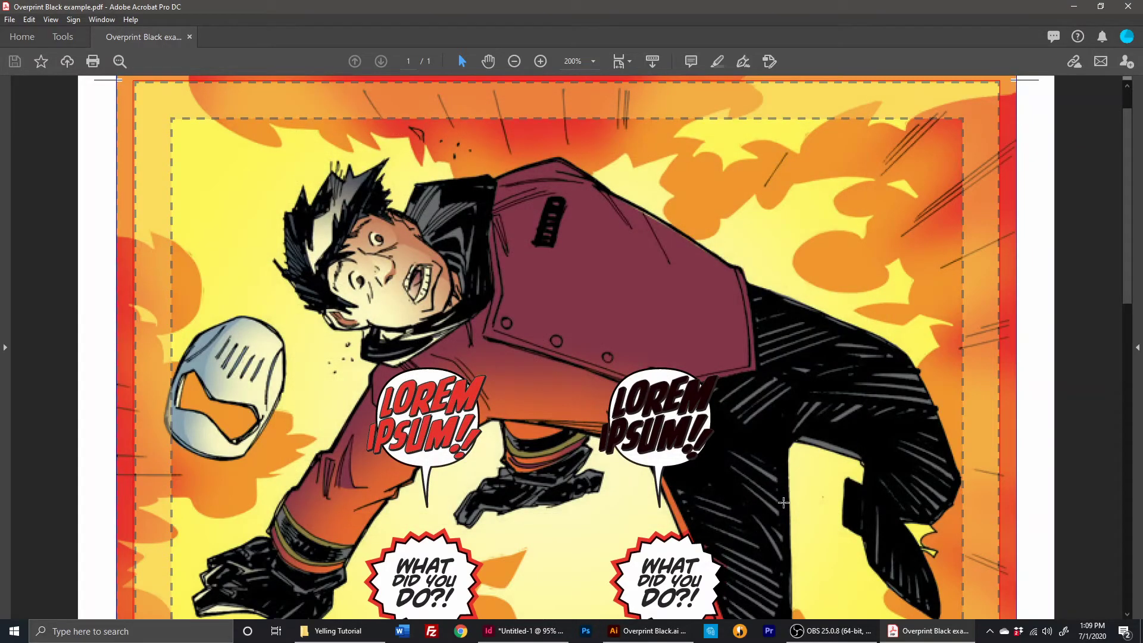
scroll(783, 503, down, 1)
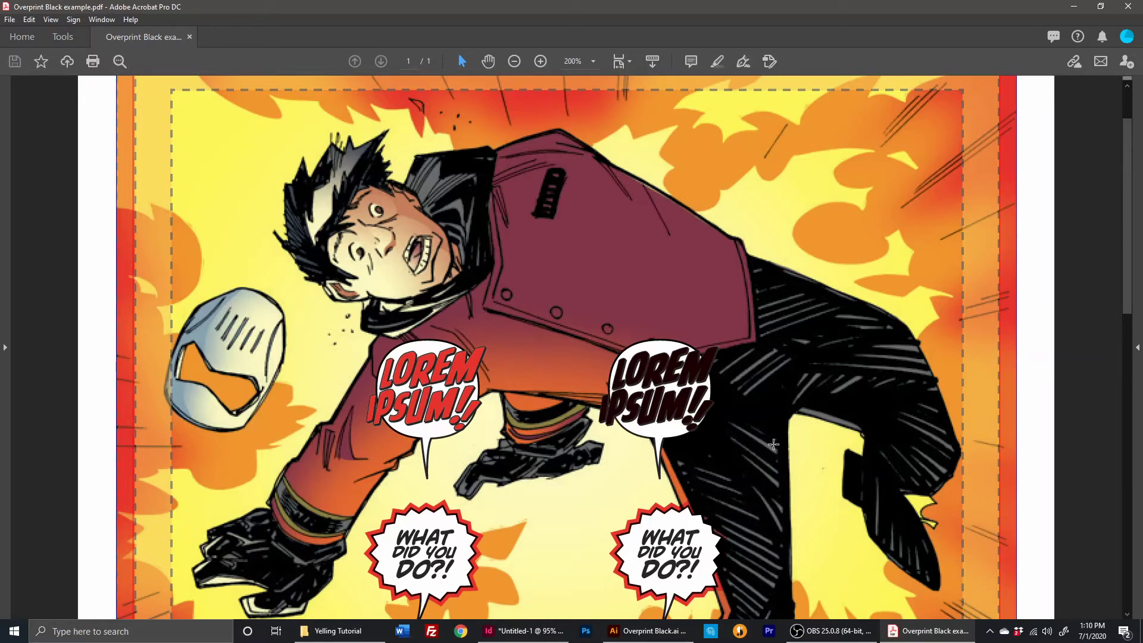
scroll(773, 444, down, 2)
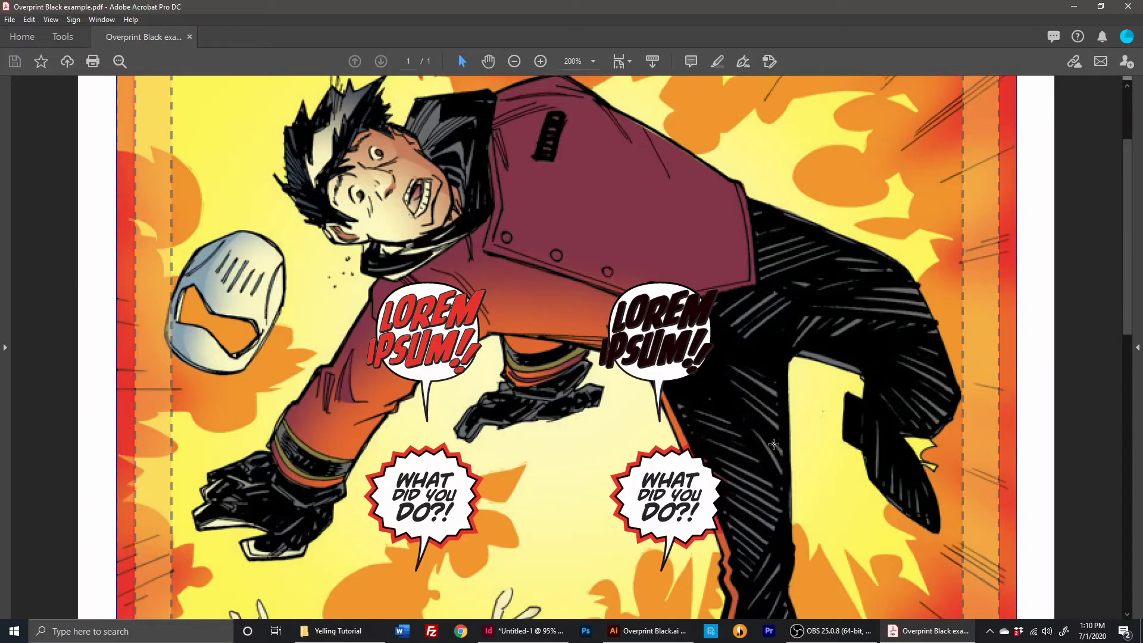
key(ctrl+0)
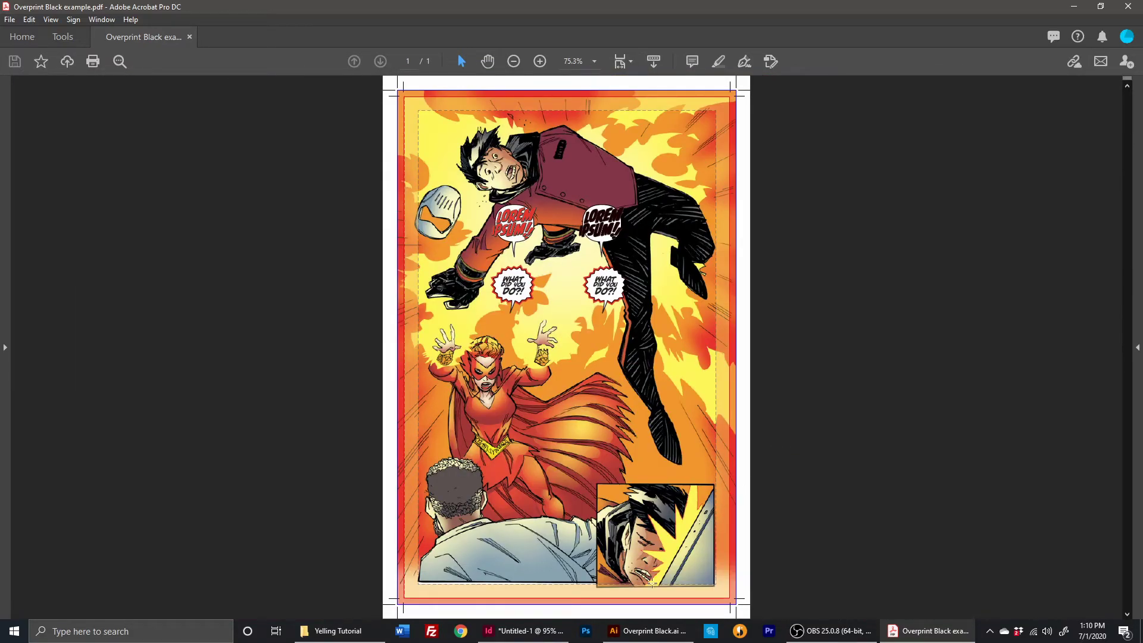
- Switch to Chrome and open facebook.com
click(461, 631)
click(1075, 10)
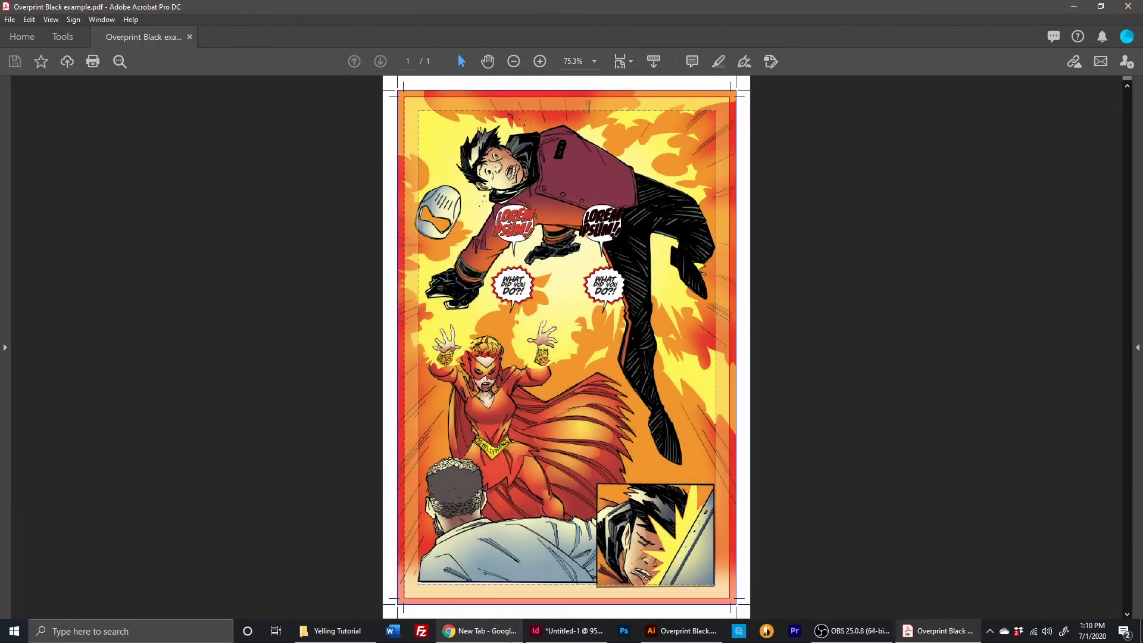
click(480, 633)
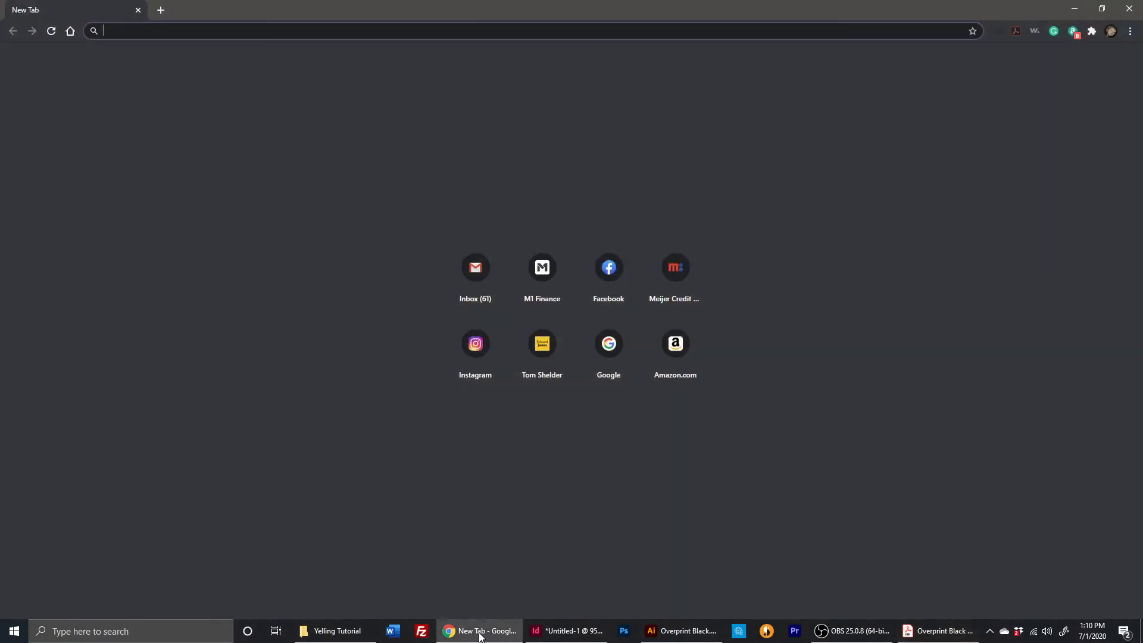
click(410, 34)
text(fa)
key(Return)
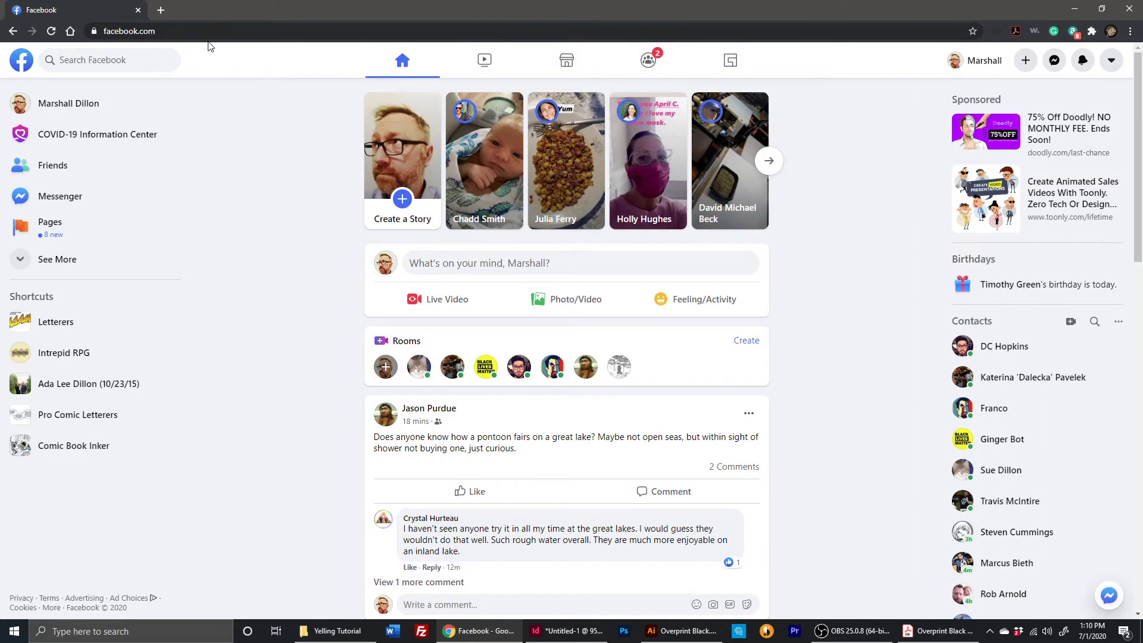
- Search Facebook for "sitci" with the sitcomics binge books suggestion and open the Sitcomics Binge Books page
click(145, 51)
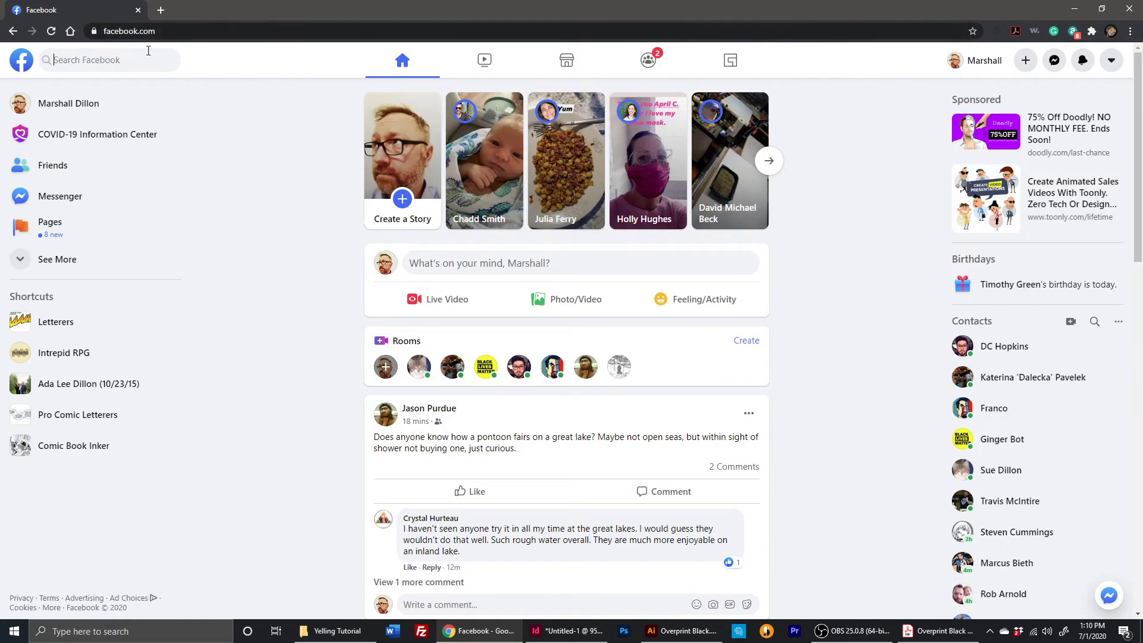
text(sitci)
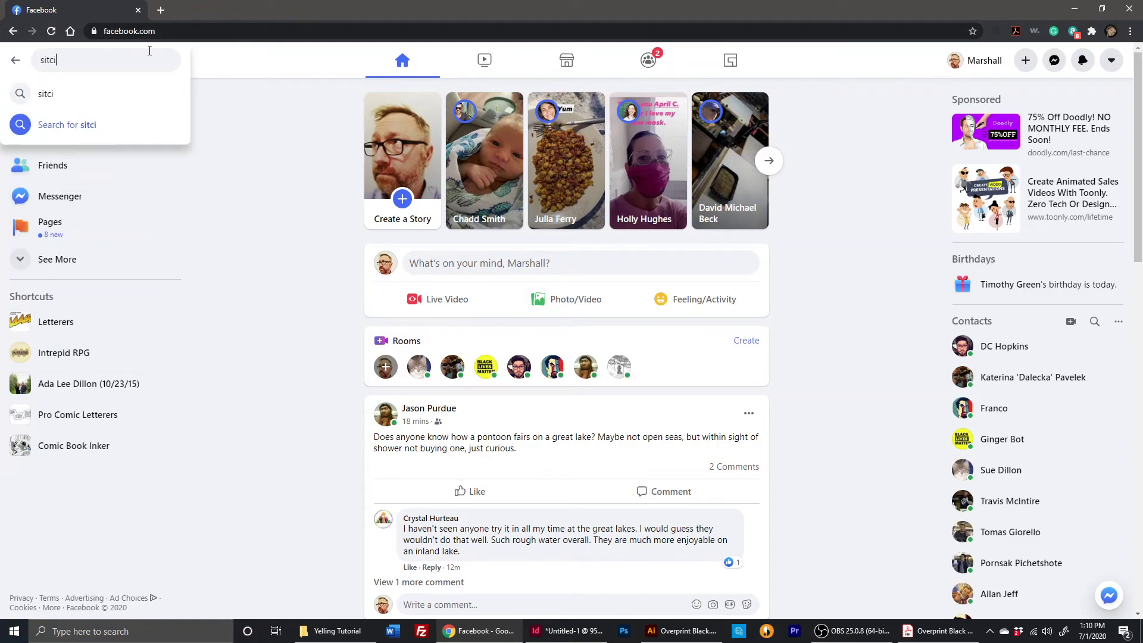
key(Down)
key(Return)
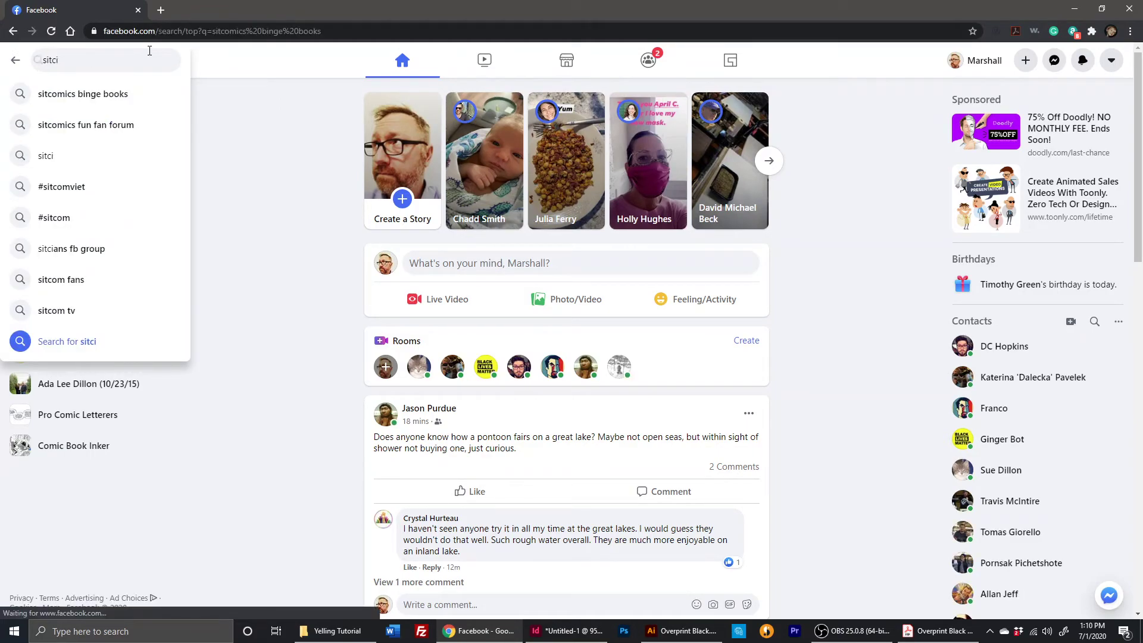
click(596, 124)
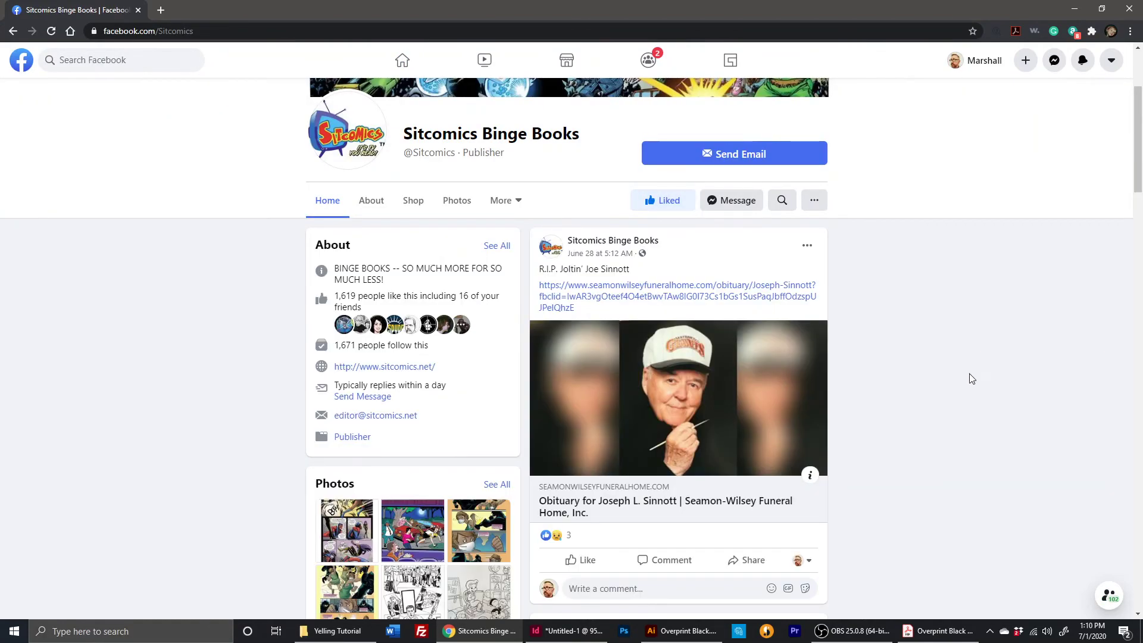
- Look through the posts on the Sitcomics Binge Books page for lettered comic artwork
scroll(969, 384, up, 3)
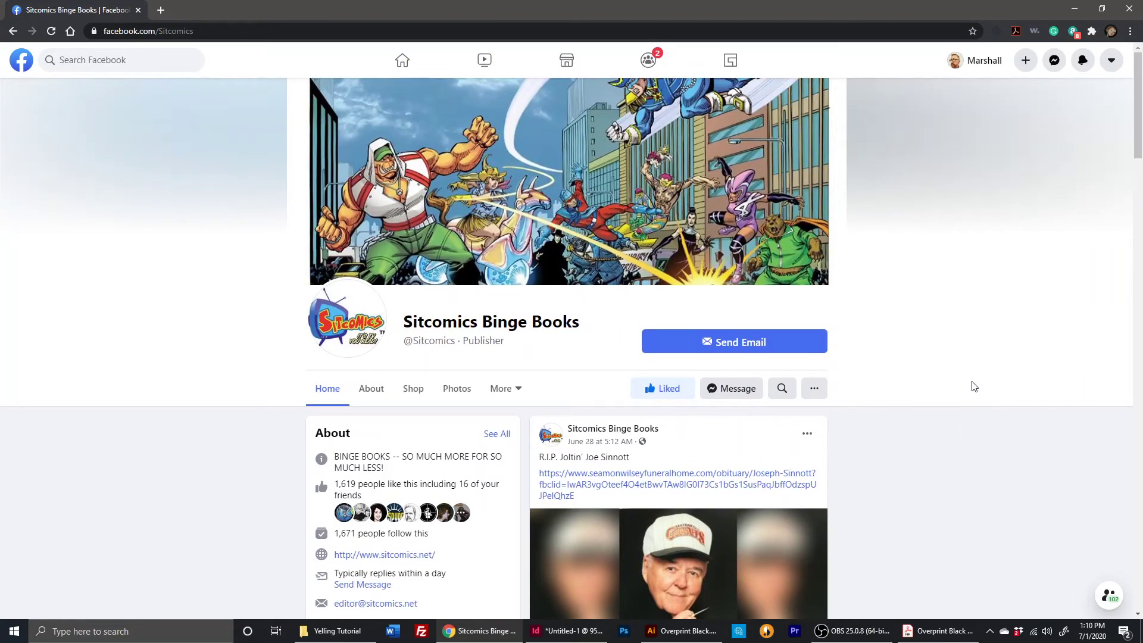
scroll(925, 364, down, 10)
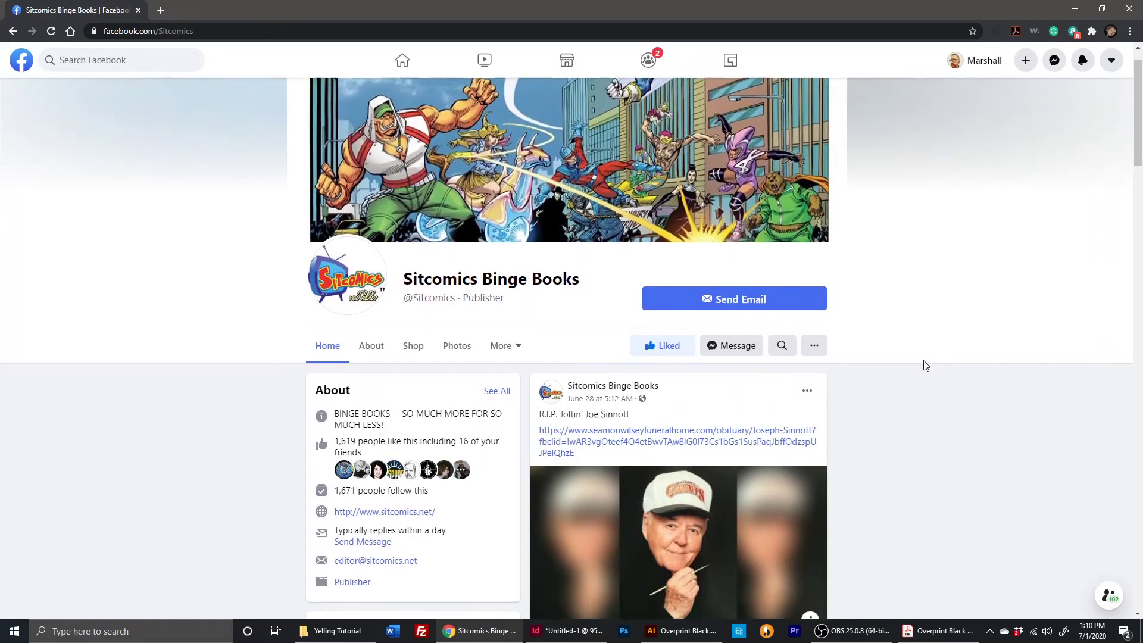
scroll(930, 372, down, 2)
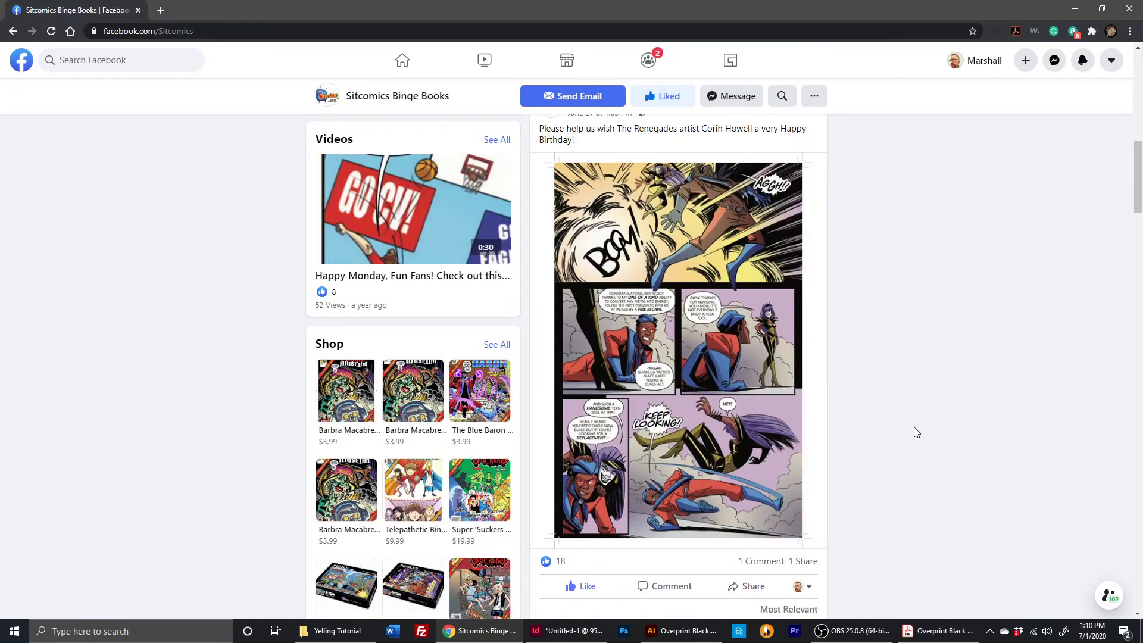
scroll(915, 419, down, 6)
scroll(916, 420, down, 15)
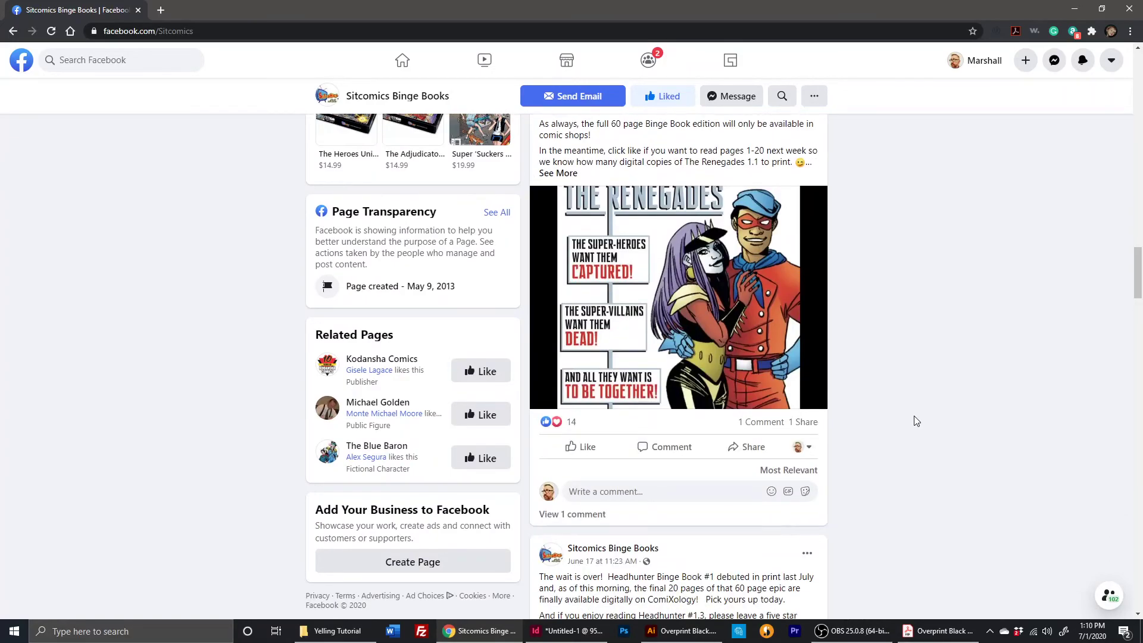
scroll(916, 421, down, 8)
scroll(916, 422, up, 4)
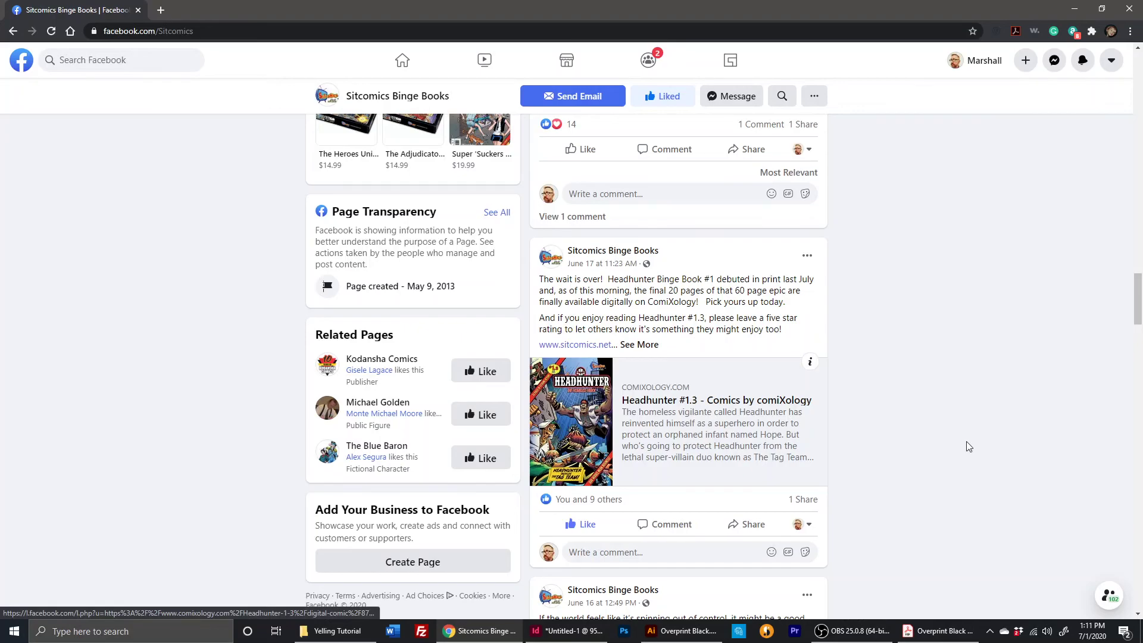
scroll(967, 450, down, 15)
scroll(967, 454, up, 20)
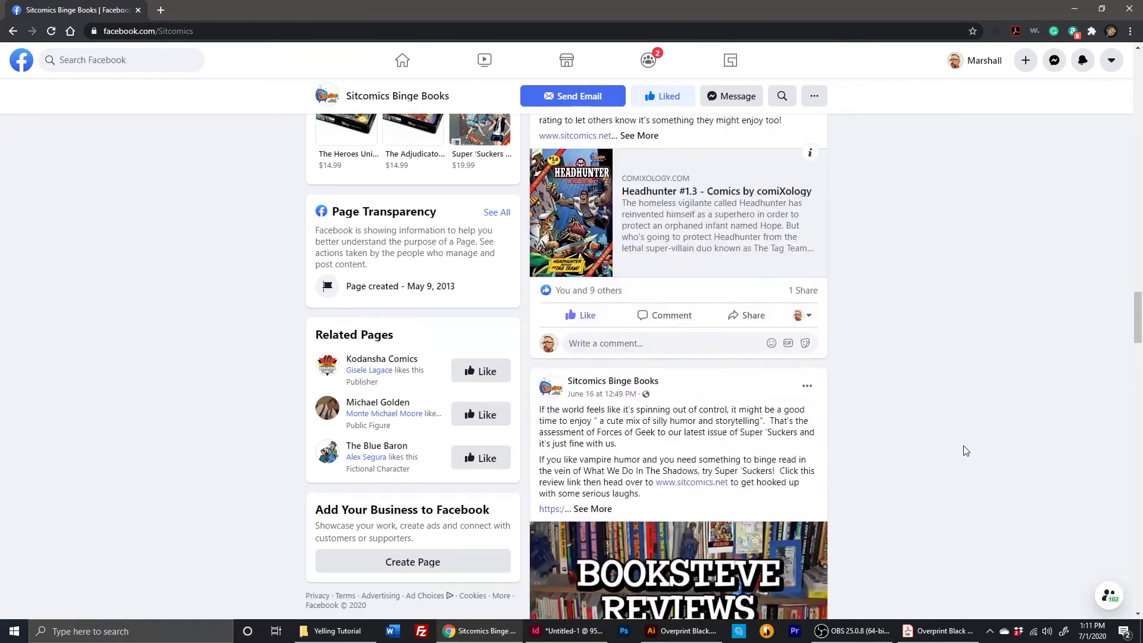